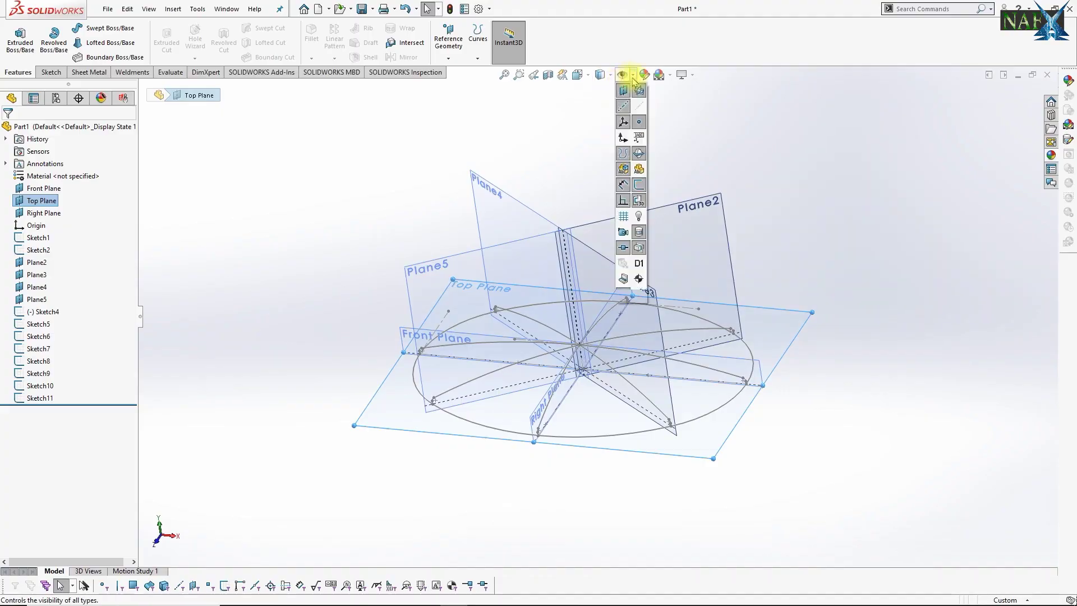
Step: Hide the reference planes and tilt the view so the oval sketch is nearly edge-on
click(621, 95)
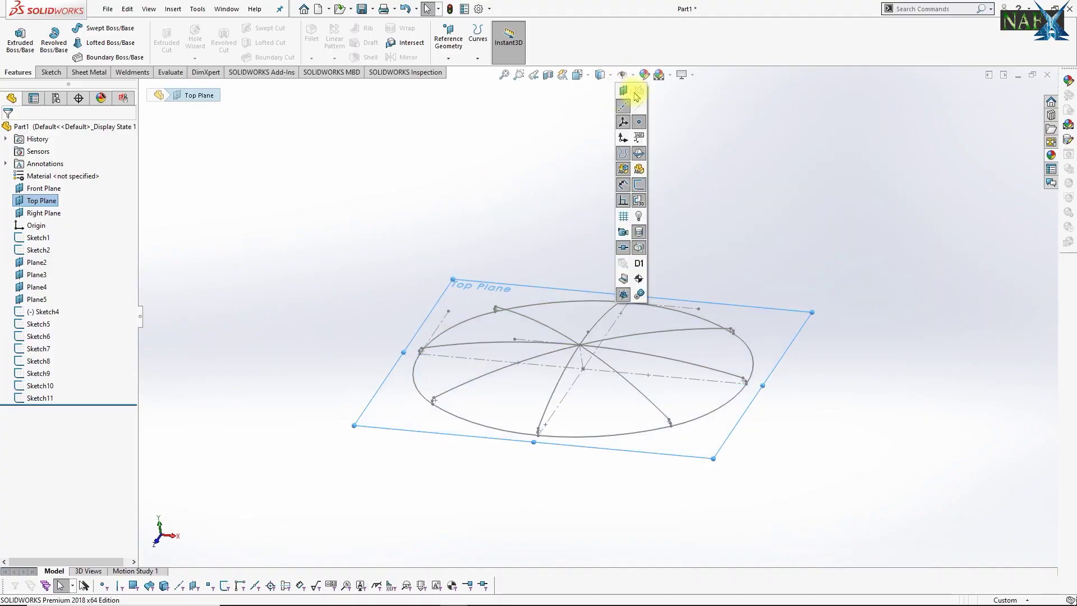
mouse_move(733, 187)
middle_down()
mouse_move(828, 340)
mouse_move(725, 325)
mouse_move(663, 600)
middle_up()
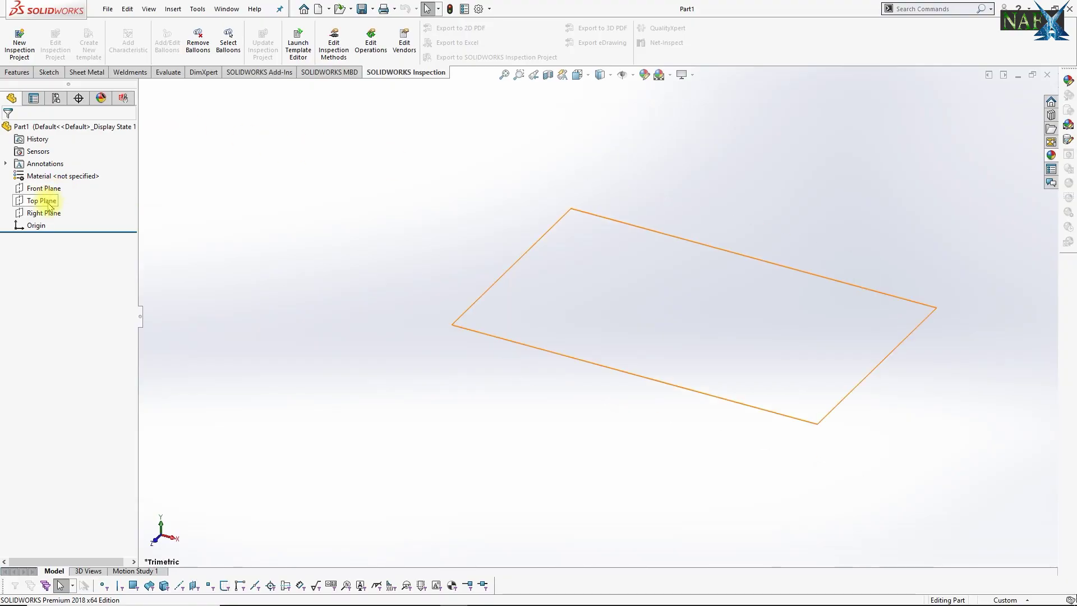
Step: On the Right Plane, sketch a vertical centerline upward from the origin
click(43, 214)
click(52, 194)
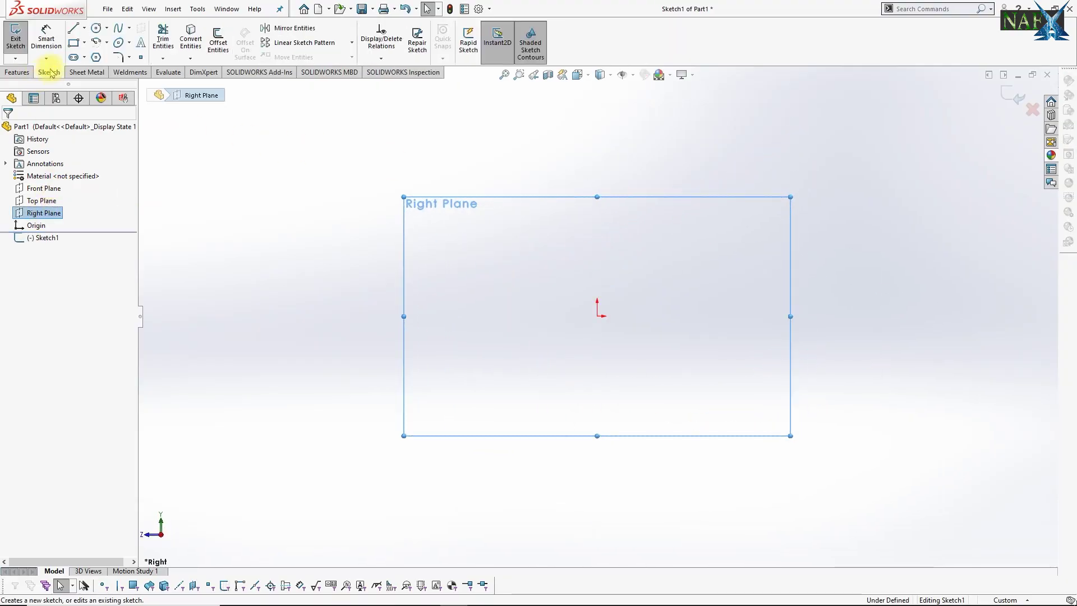
click(84, 29)
click(76, 56)
click(596, 316)
click(606, 235)
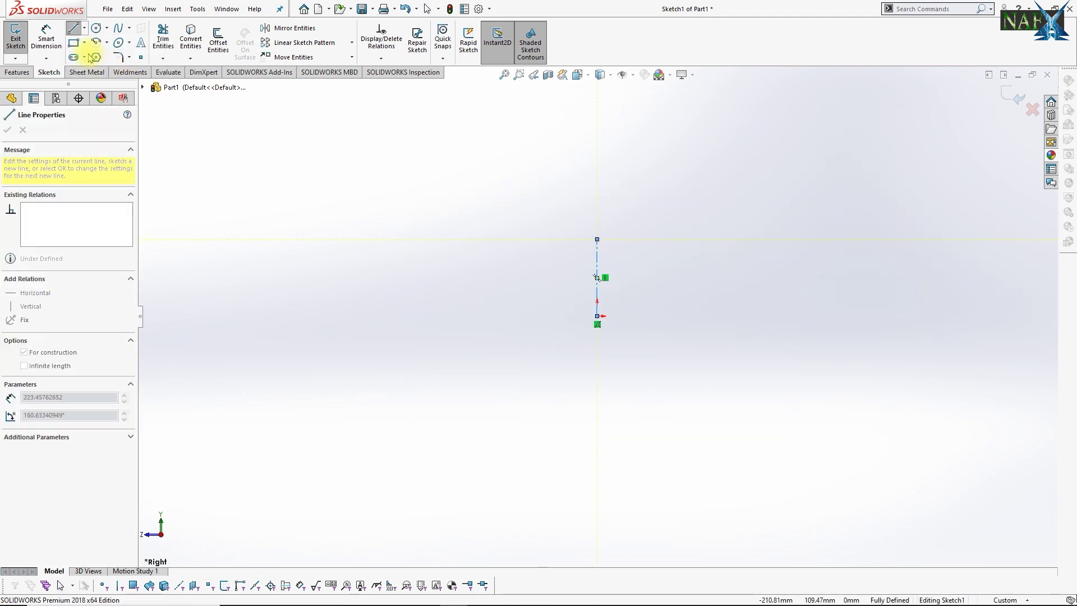
Step: Dimension the centerline to 200 mm and exit Sketch1
click(46, 40)
click(598, 257)
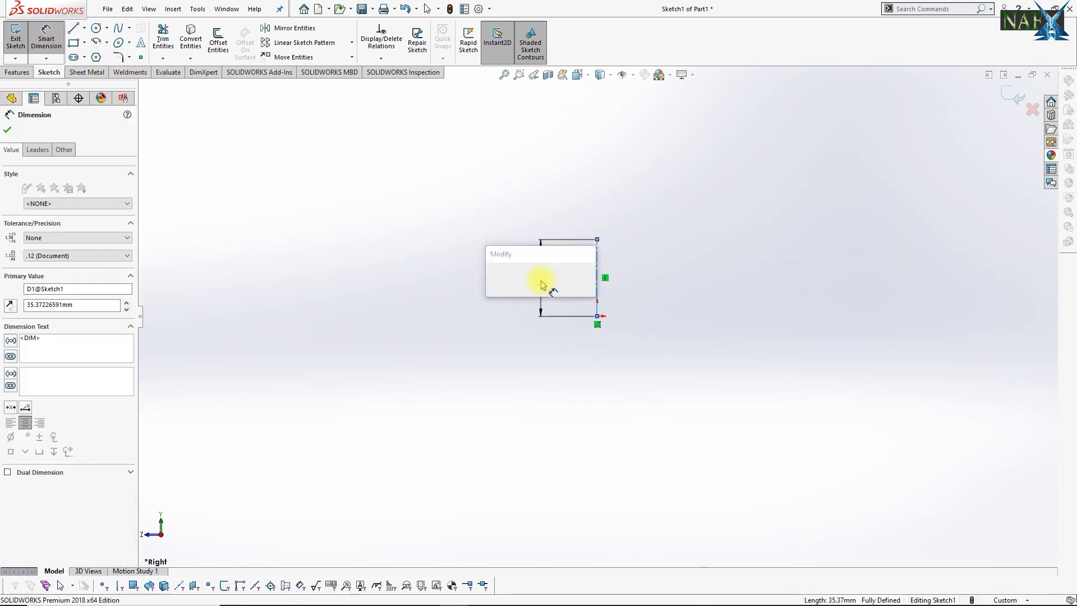
click(548, 286)
text(200)
key(Return)
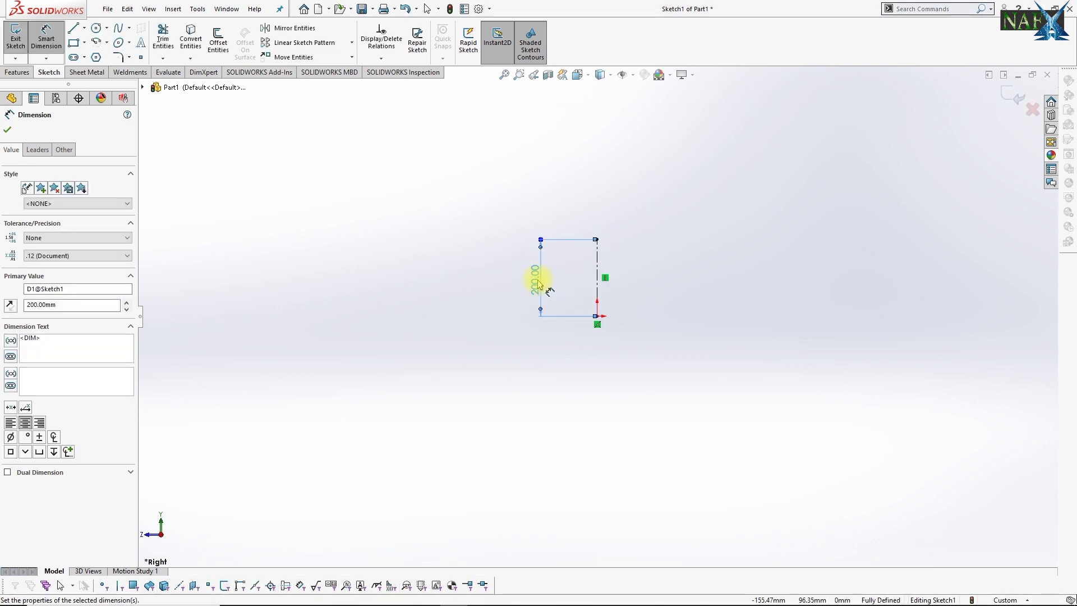
click(1006, 100)
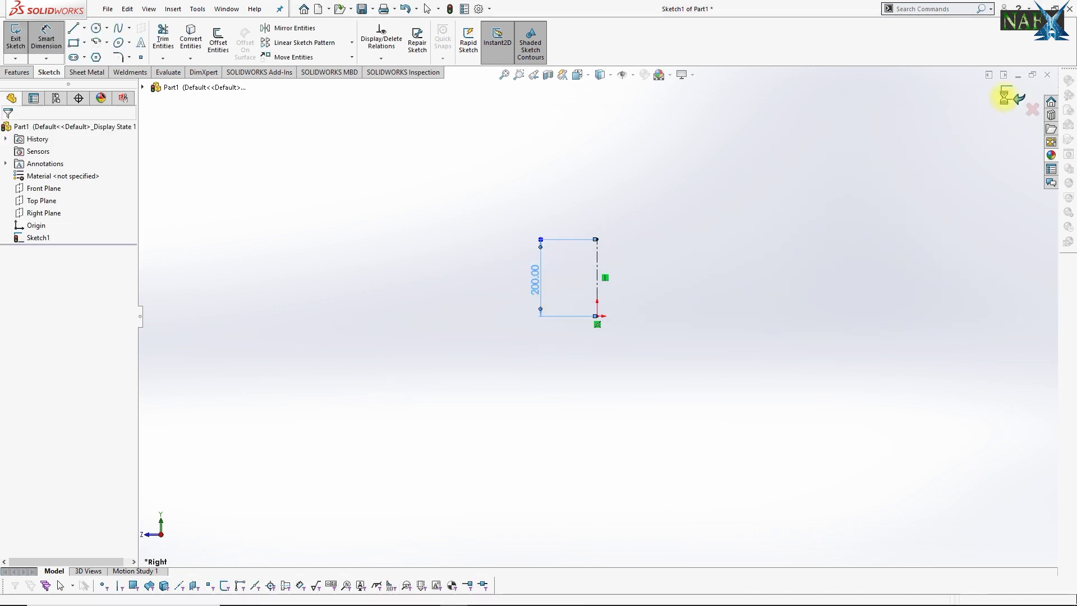
click(43, 200)
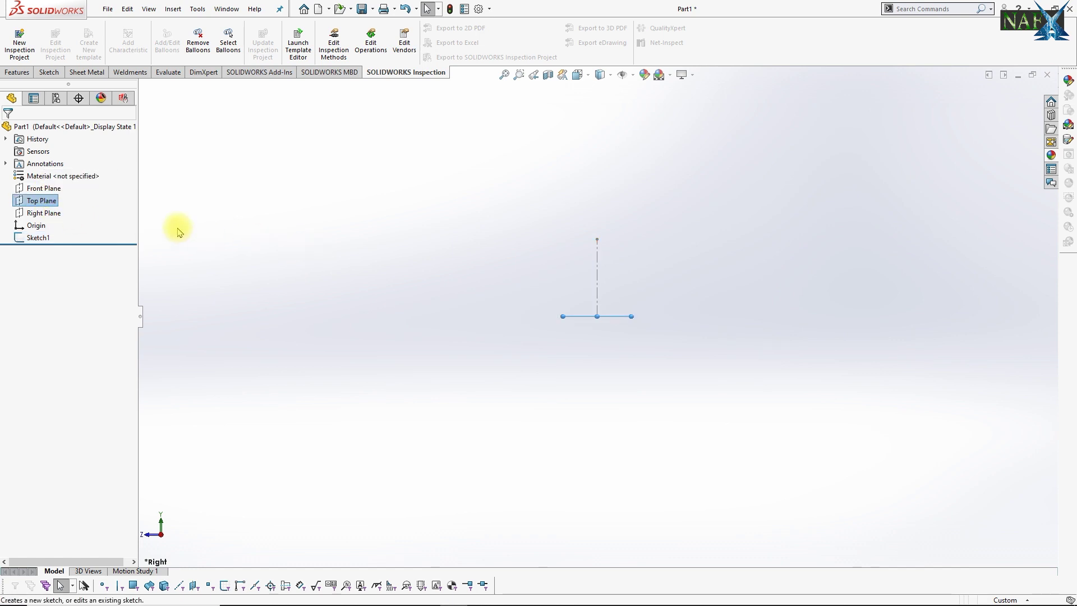
Step: Start a new sketch on the Top Plane, viewed normal to it
right_click(47, 205)
click(58, 183)
key(space)
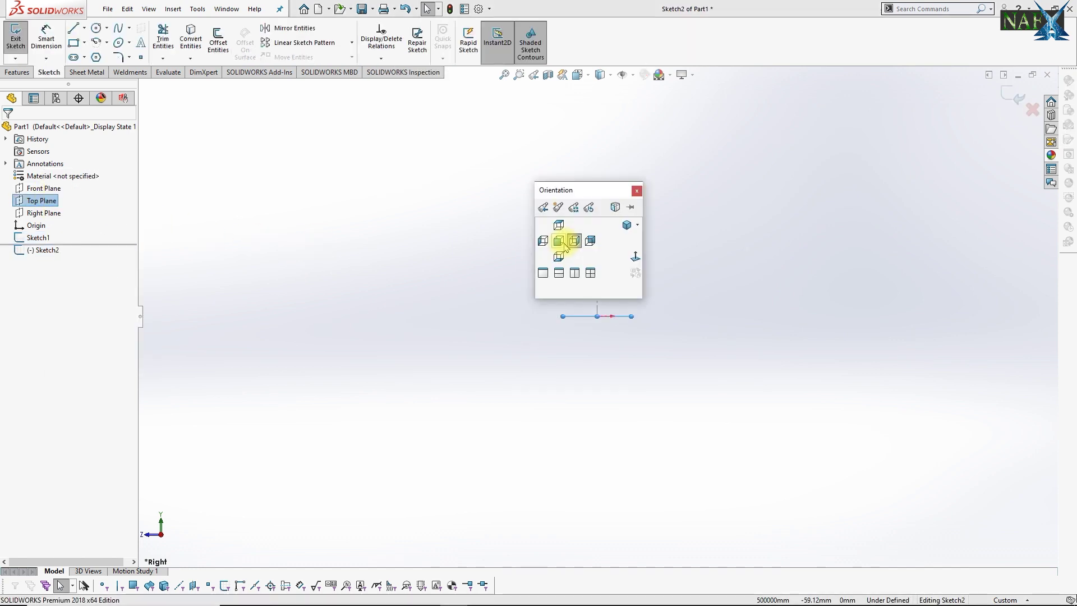
click(590, 240)
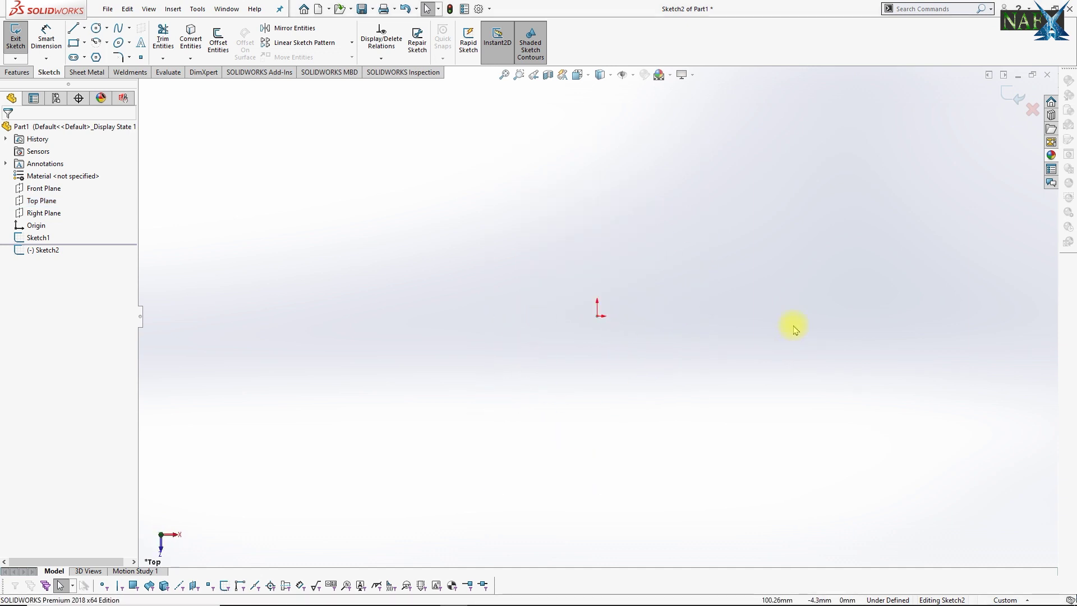
Step: Draw a horizontal midpoint line centred on the origin, dimensioned 2490 mm
click(84, 28)
click(98, 71)
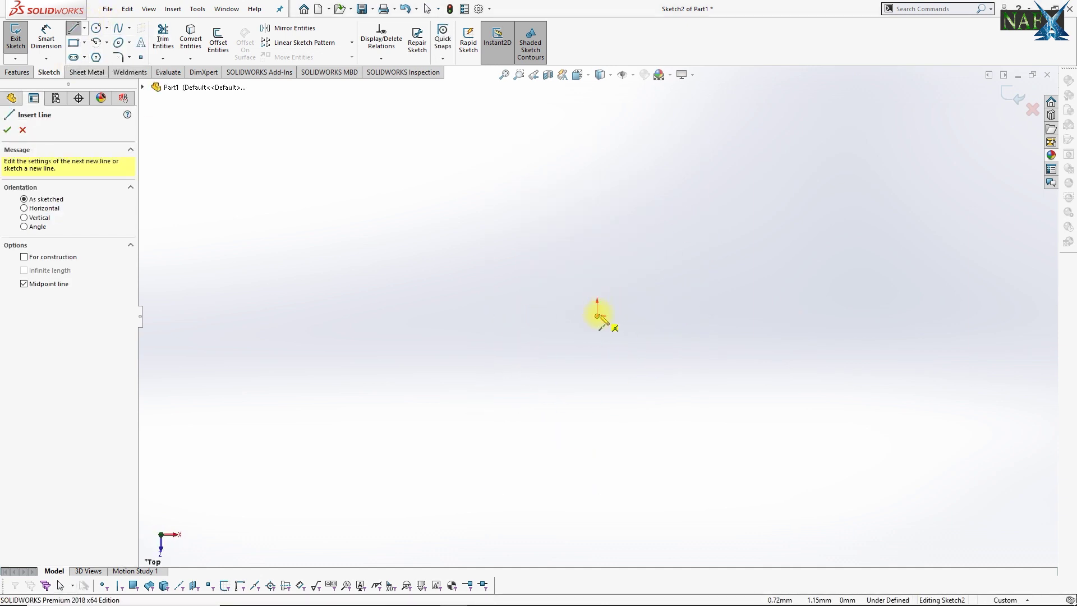
click(597, 316)
click(934, 317)
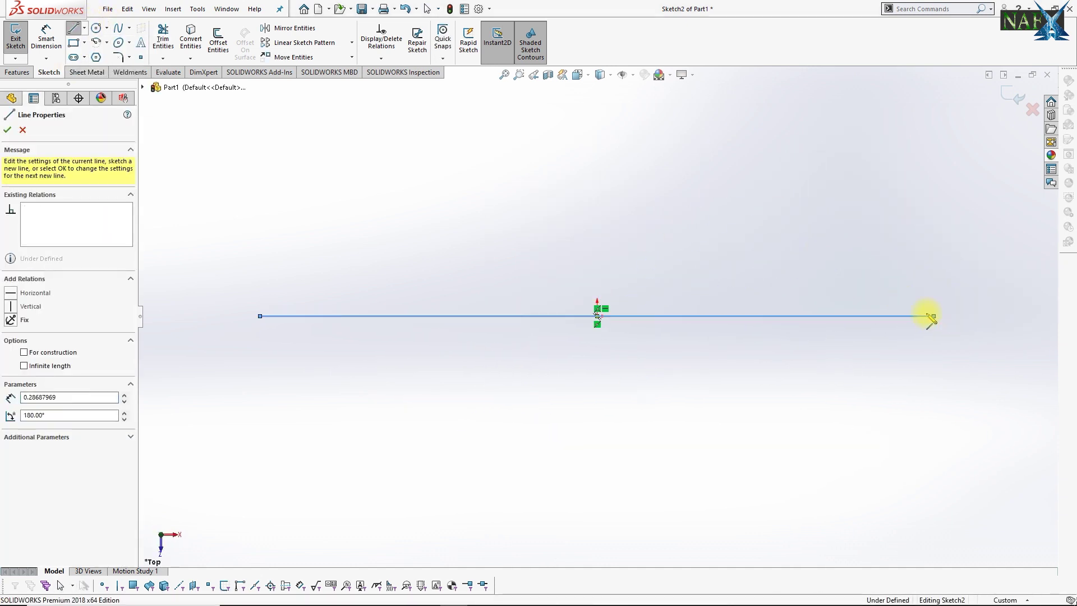
key(Escape)
click(46, 37)
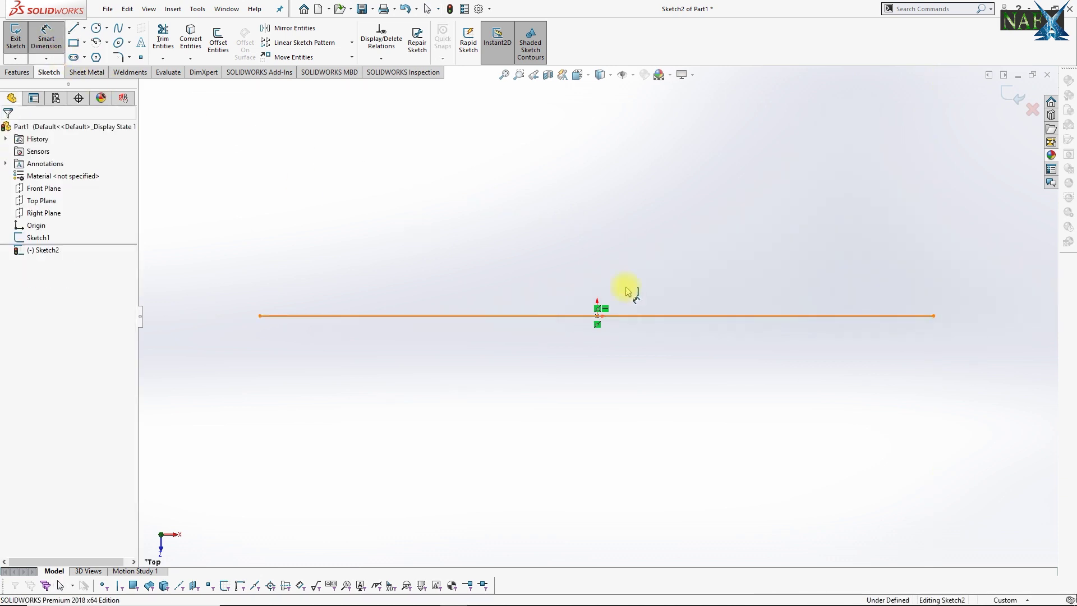
click(616, 315)
click(598, 218)
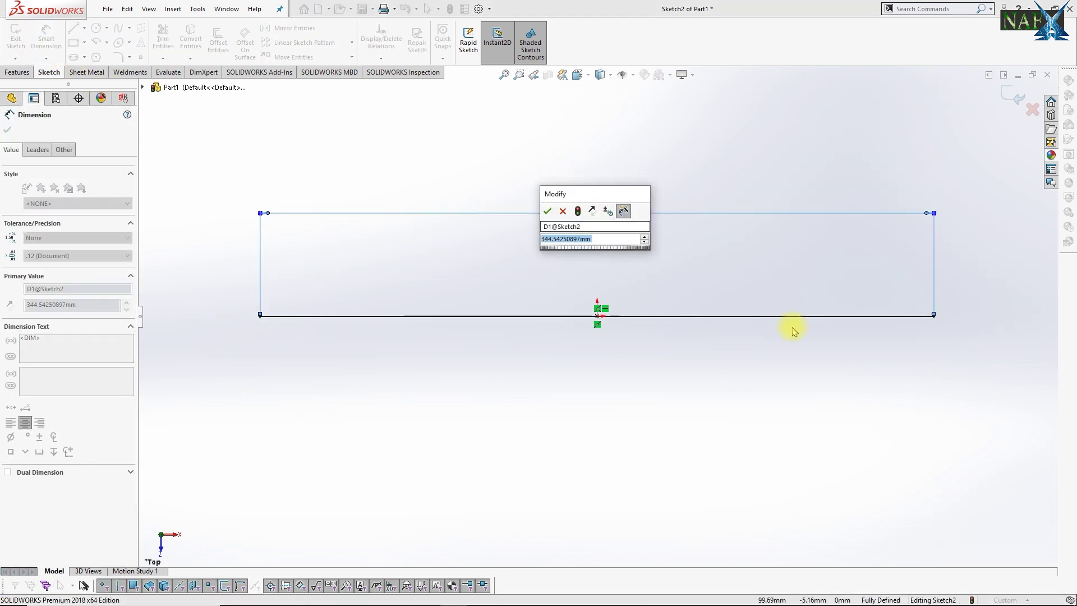
text(2490)
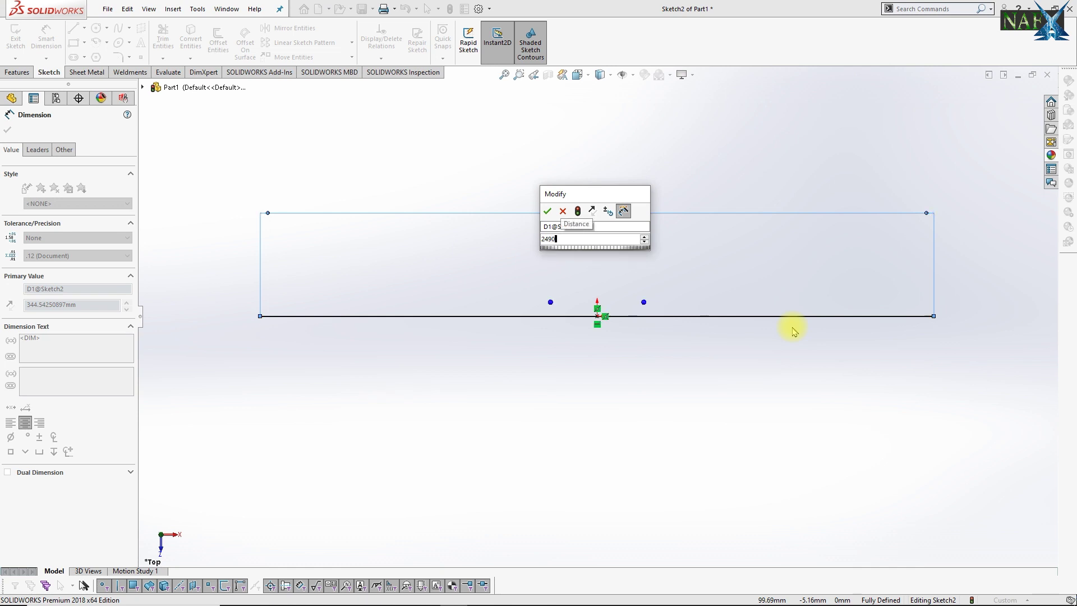
key(Return)
Step: Draw a vertical line down from the origin and dimension it 1800 mm
click(84, 28)
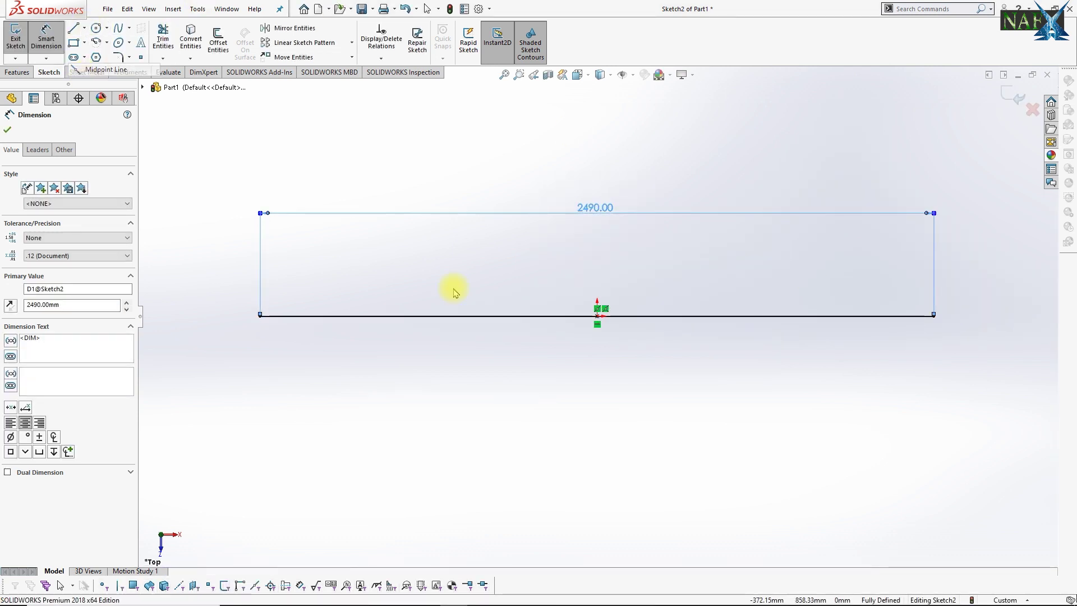
click(597, 315)
scroll(596, 315, down, 3)
scroll(617, 387, down, 3)
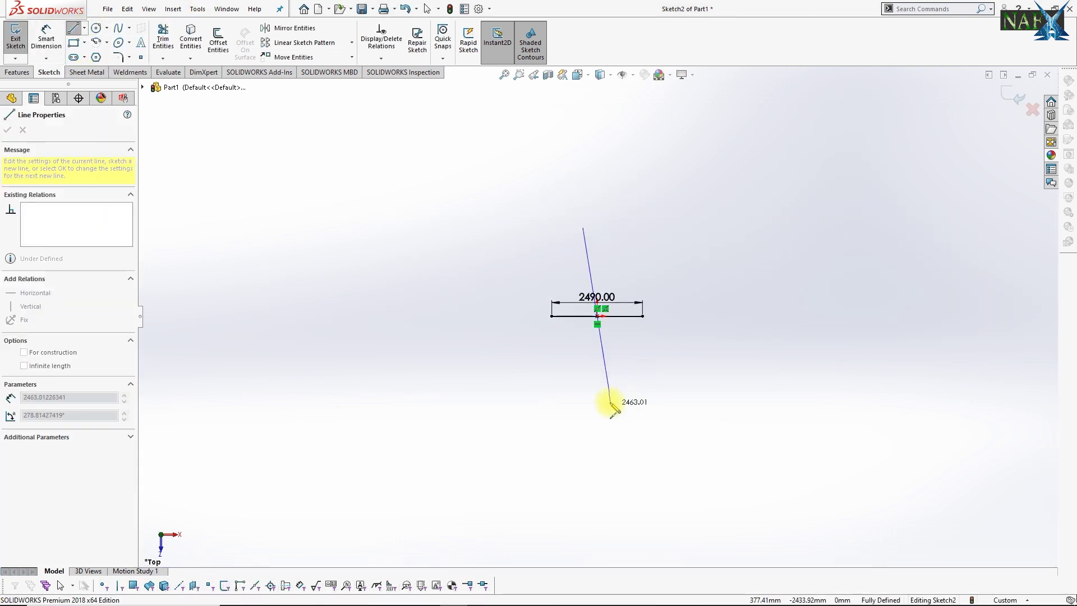
click(597, 359)
key(Escape)
click(46, 40)
scroll(648, 335, up, 2)
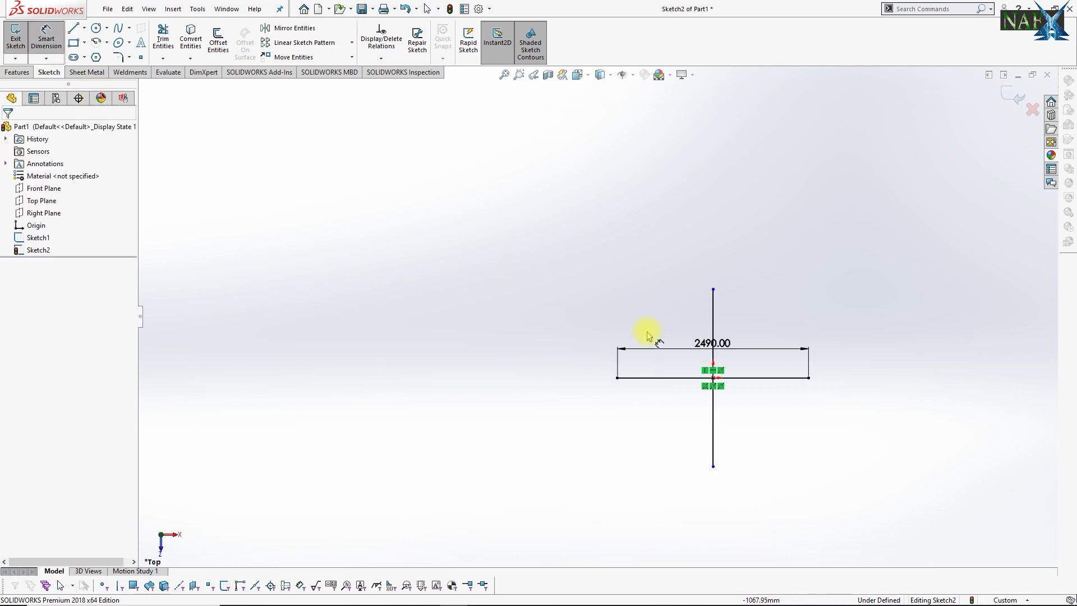
click(714, 324)
click(555, 387)
text(18)
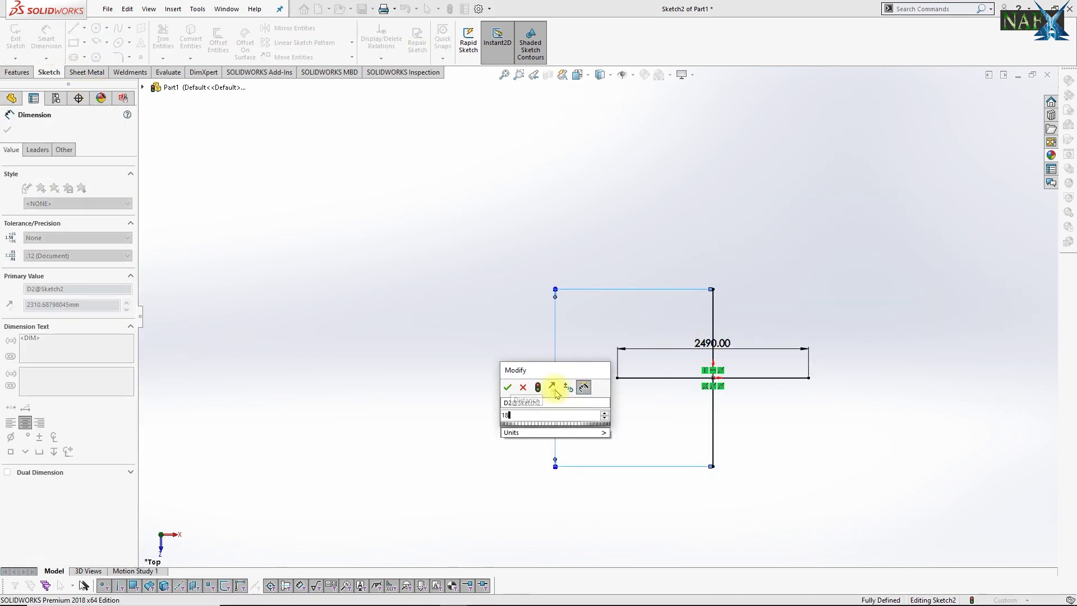
key(Return)
key(Escape)
Step: Convert both the horizontal and vertical lines to construction geometry
scroll(723, 392, up, 3)
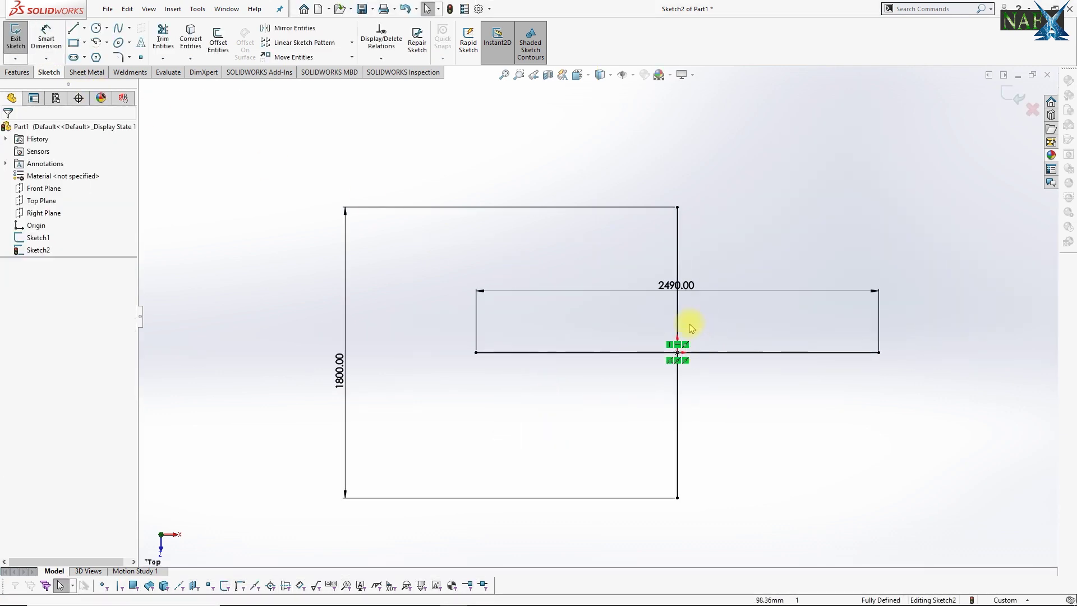
click(677, 352)
ctrl+click(619, 352)
click(51, 425)
click(497, 178)
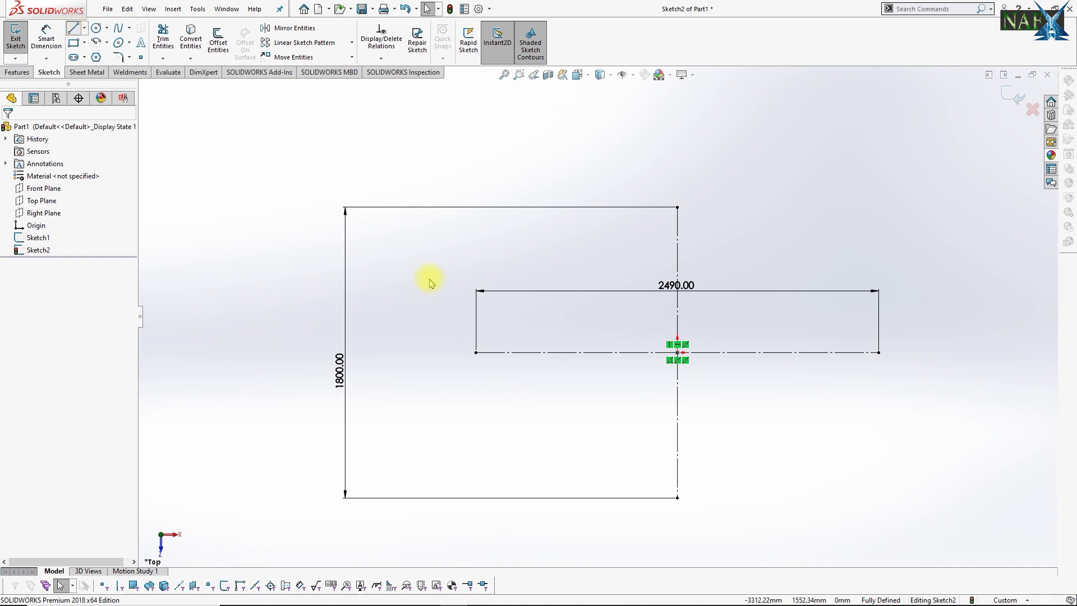
key(l)
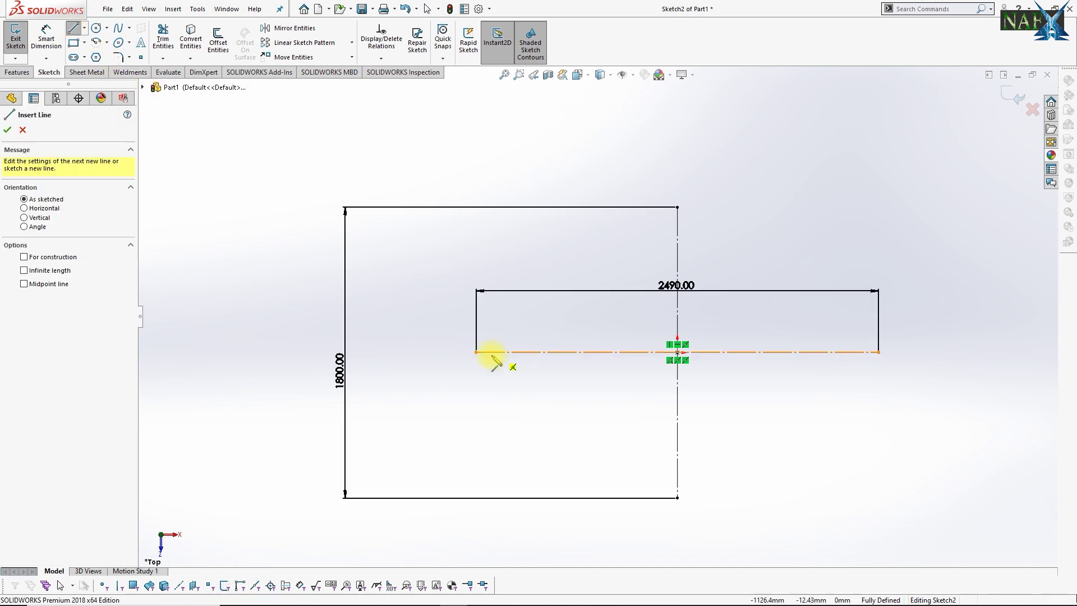
Step: Draw an arc from the horizontal line's left end to the top of the vertical line
click(476, 352)
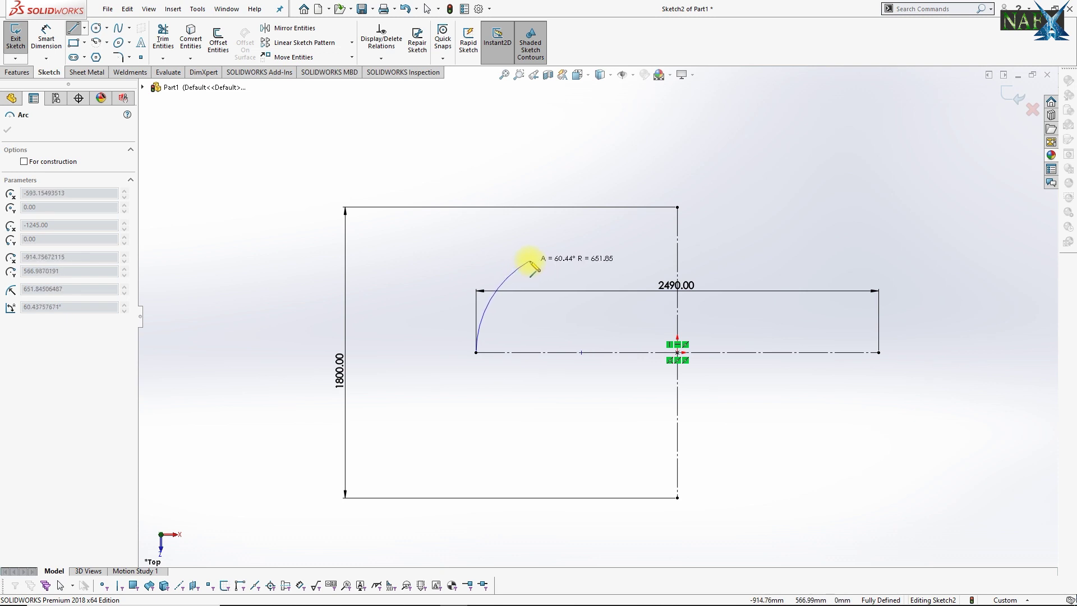
click(520, 260)
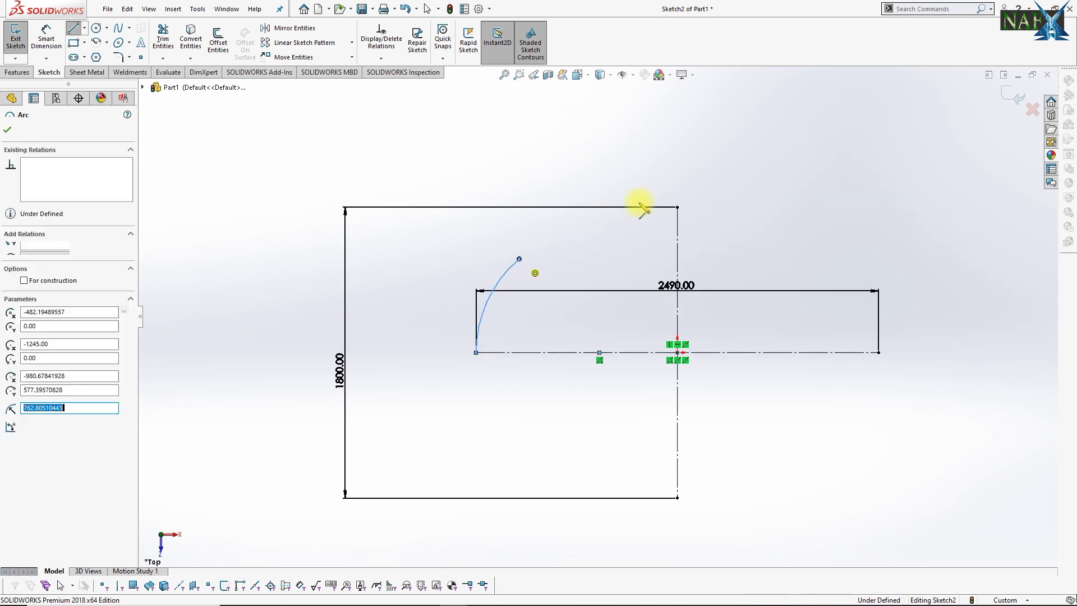
click(677, 207)
key(Escape)
Step: Add a short vertical centerline at the arc's lower end and make the arc tangent to it
click(84, 28)
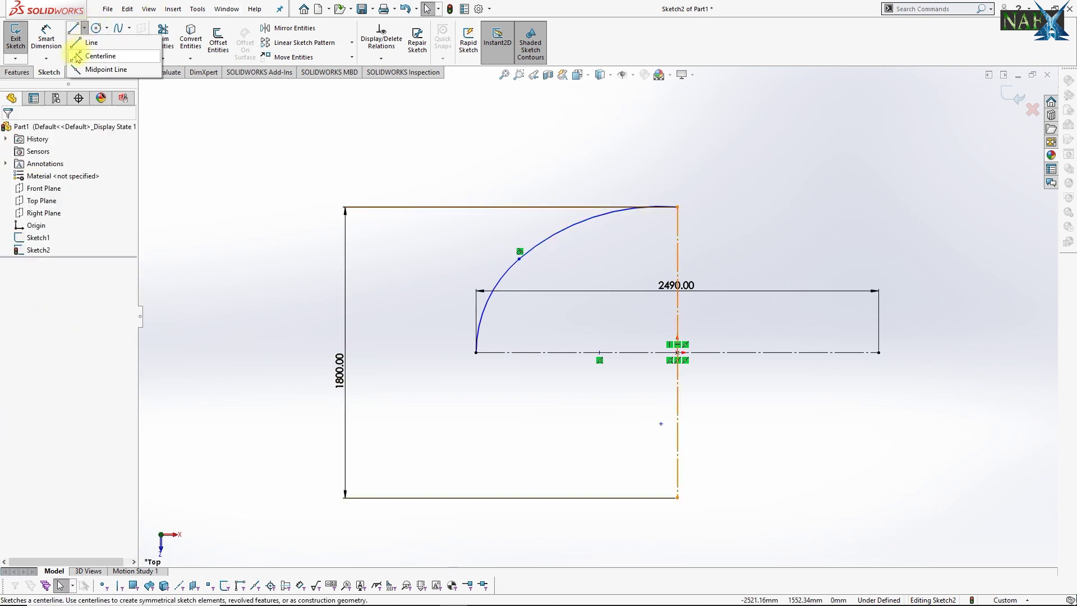
click(98, 54)
click(476, 352)
click(476, 260)
key(Escape)
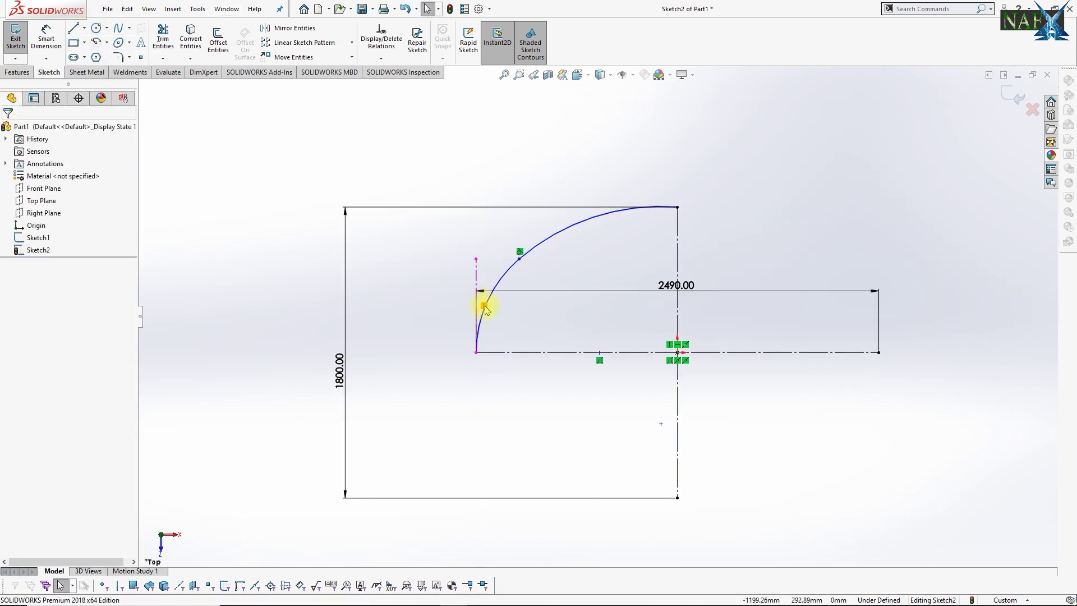
click(483, 316)
ctrl+click(471, 280)
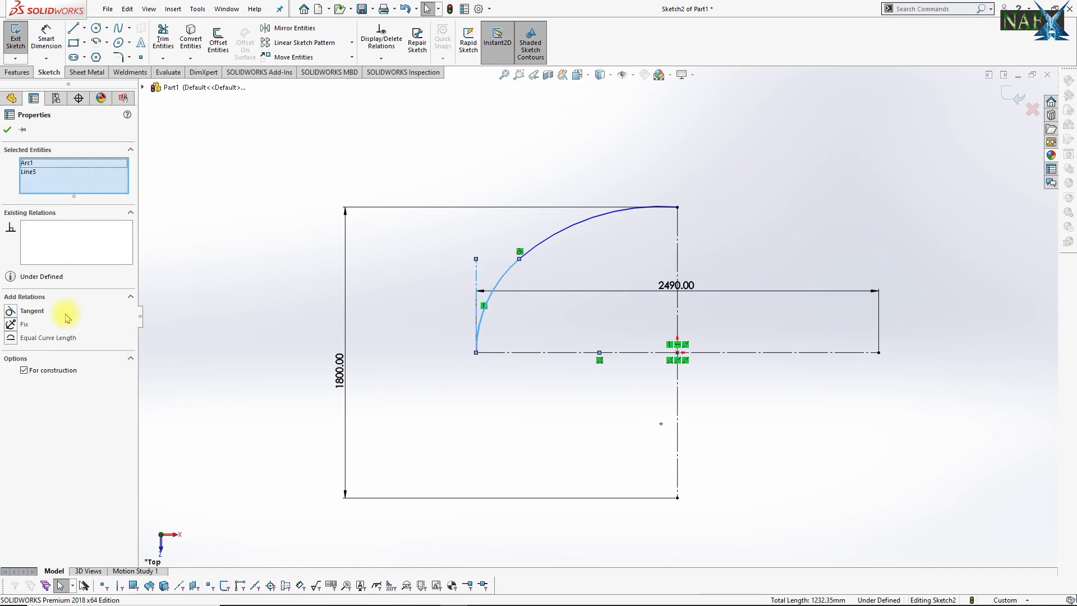
click(10, 311)
click(346, 174)
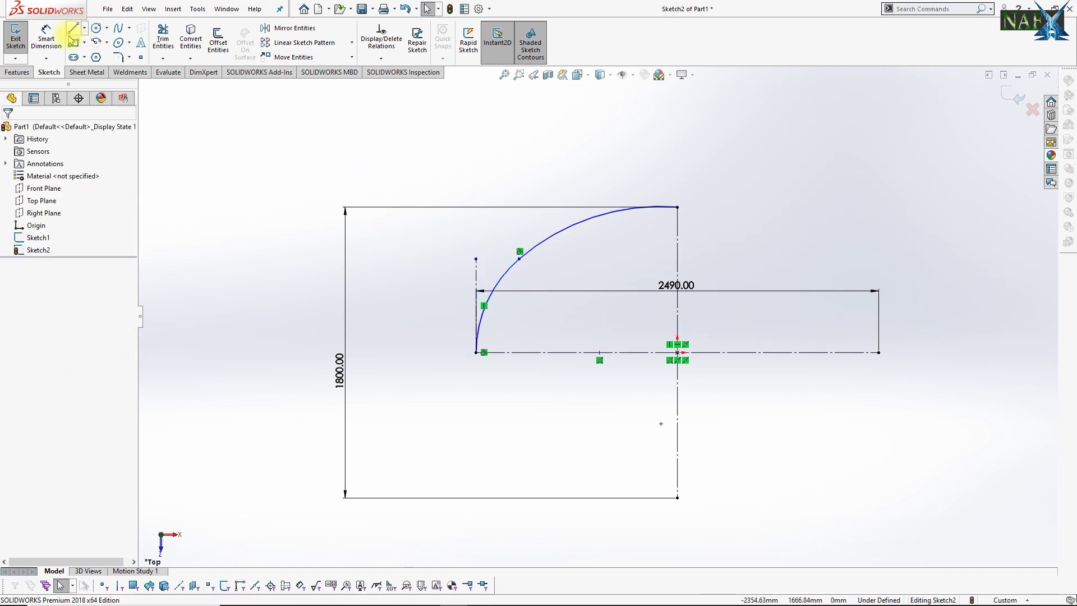
Step: Draw a horizontal construction line right from the arc's top end, tangent to the arc
click(75, 29)
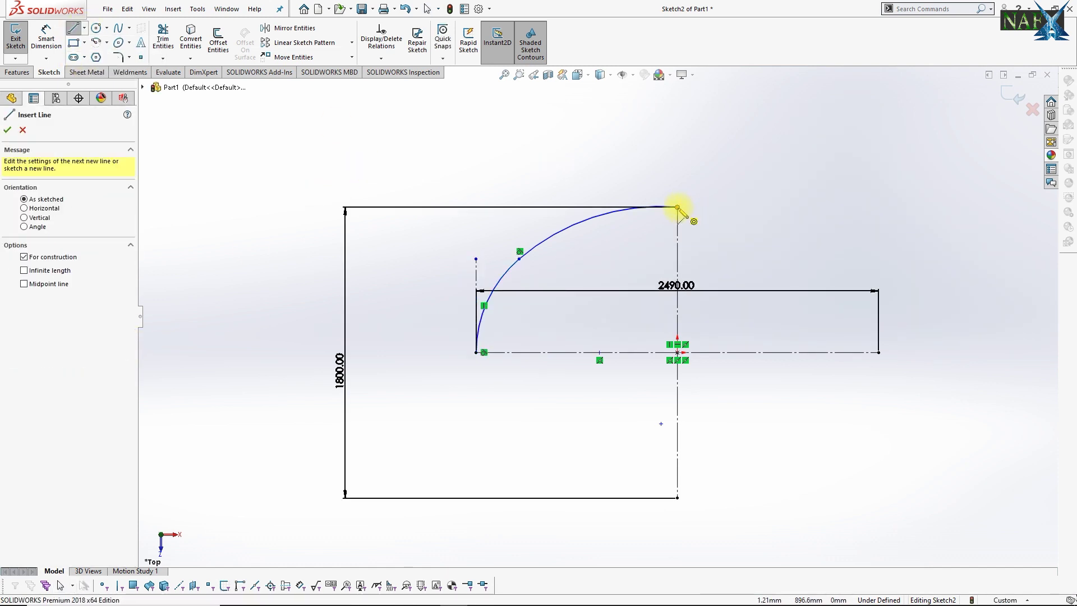
click(677, 207)
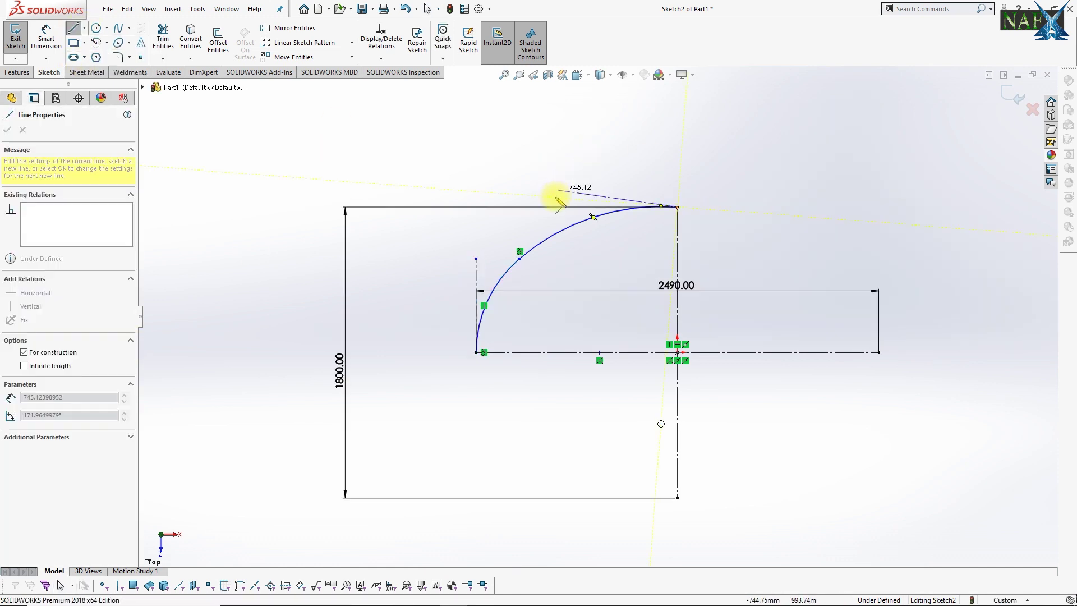
click(765, 206)
key(Escape)
click(630, 211)
ctrl+click(706, 208)
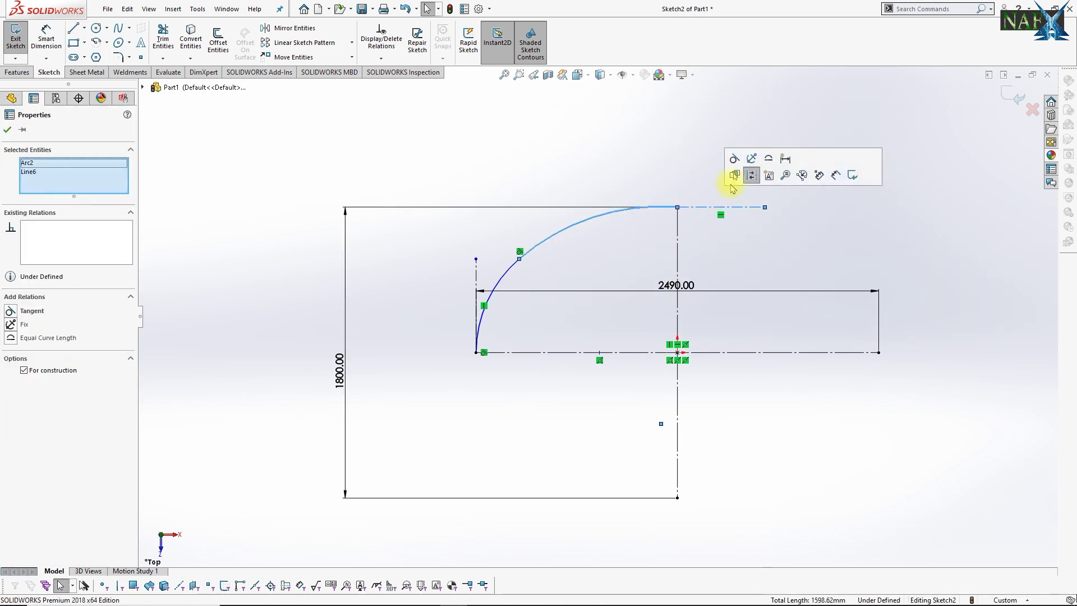
click(734, 159)
Step: Set the small left arc radius to 750 and dimension the large top arc (R1641.75)
key(d)
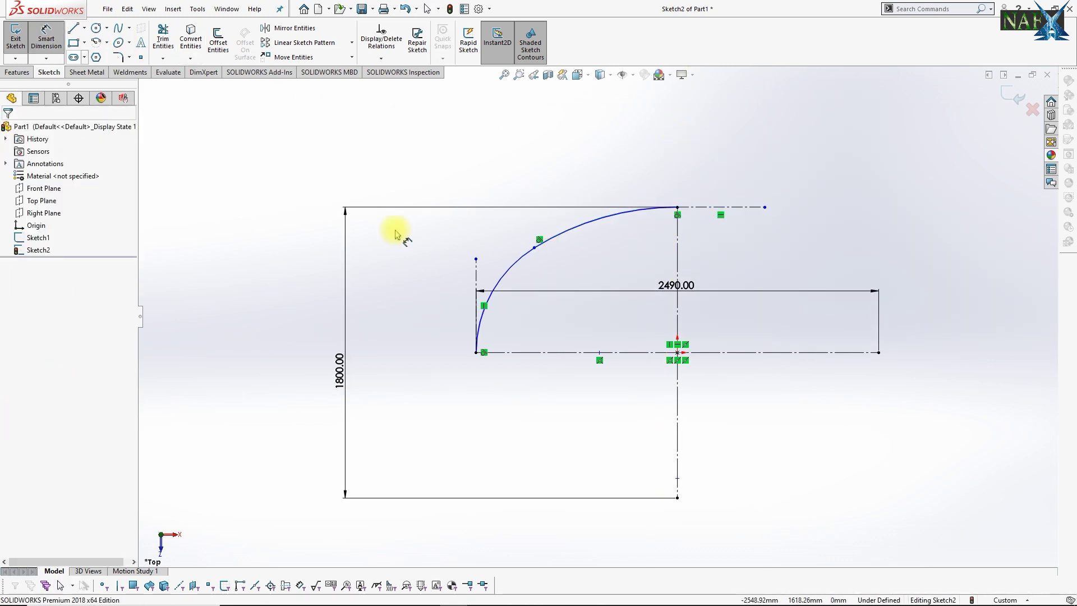
click(512, 264)
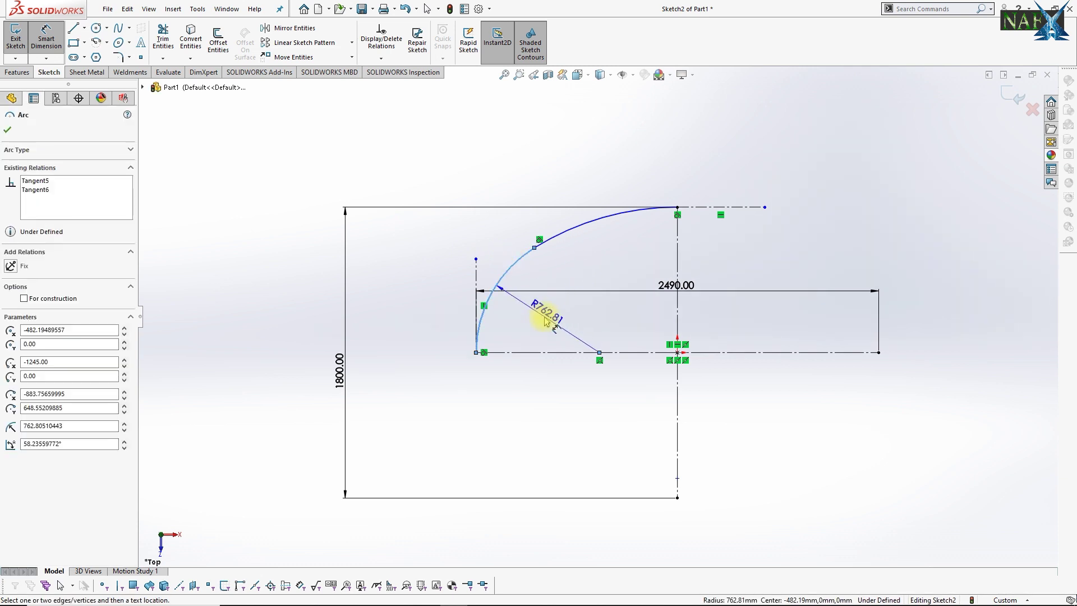
click(545, 321)
text(750)
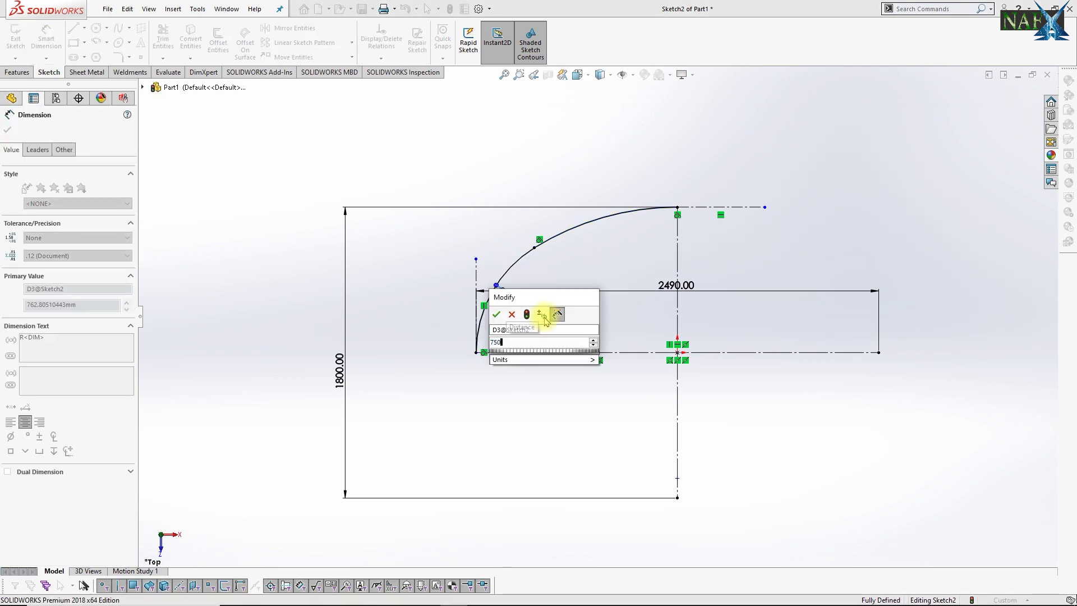
key(Return)
key(Escape)
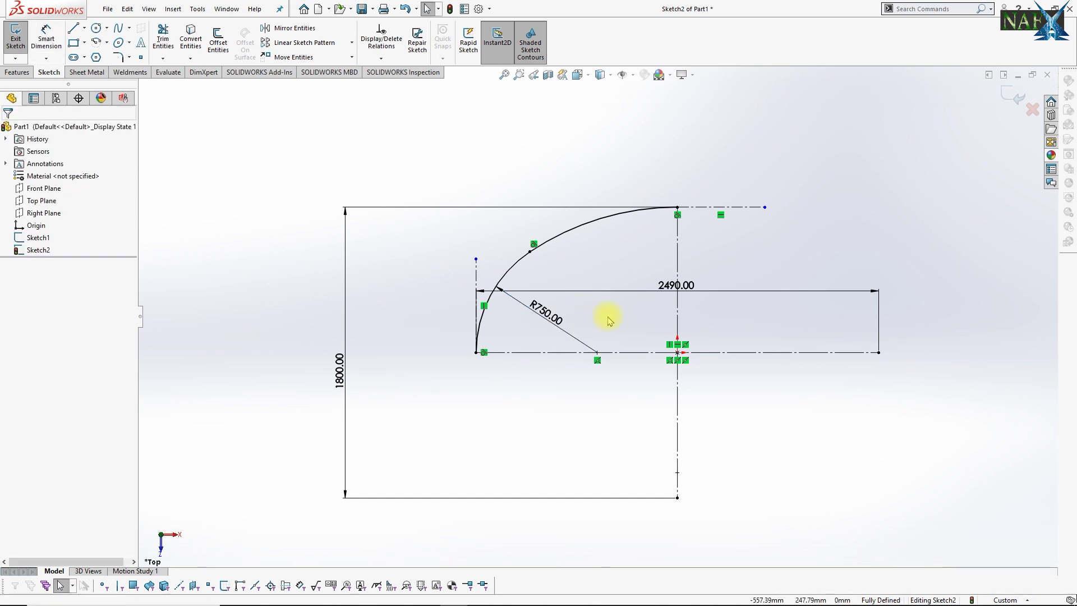
click(46, 40)
click(620, 214)
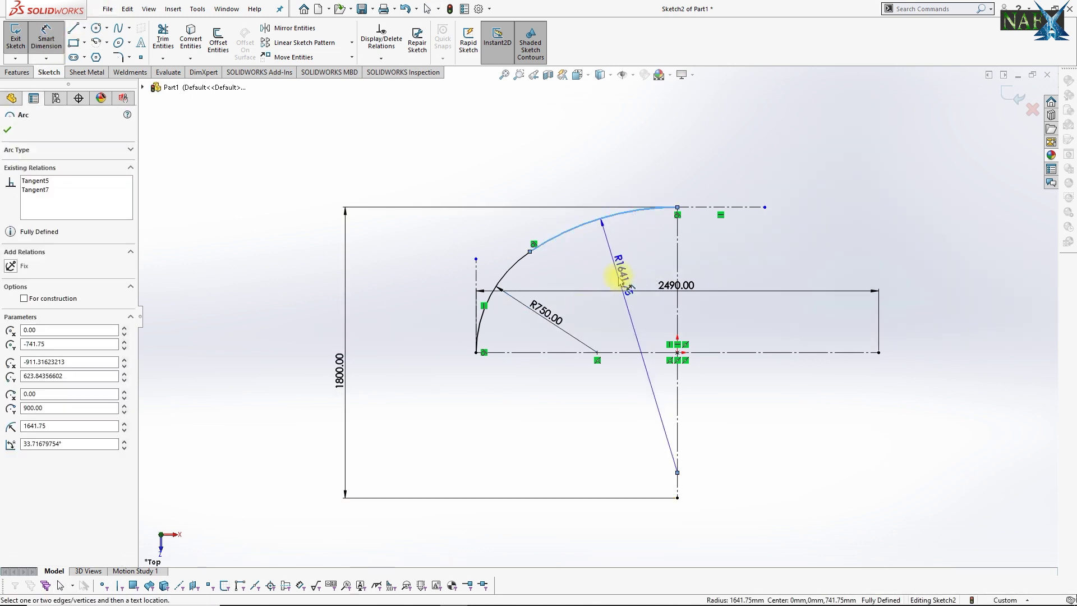
click(621, 279)
key(Escape)
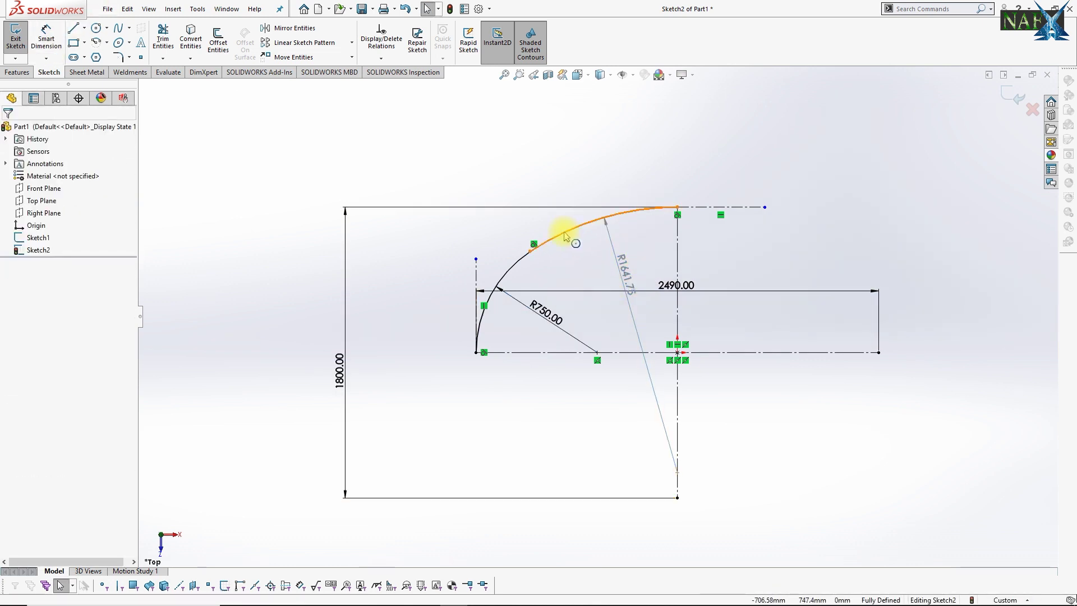
Step: Mirror the top and left arcs to the right about the vertical centerline
click(564, 236)
ctrl+click(517, 261)
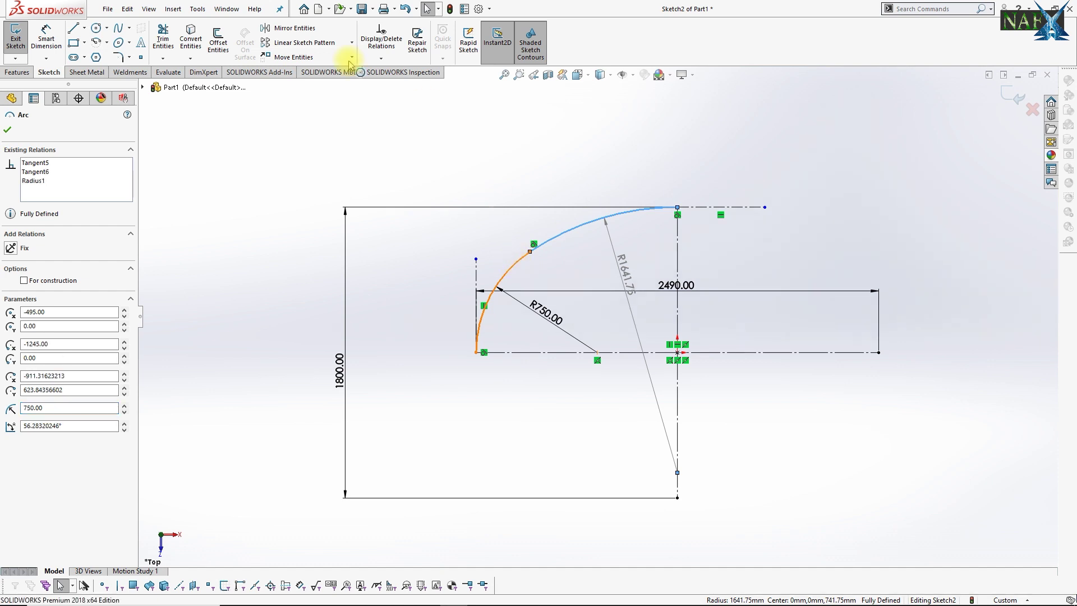
click(302, 31)
click(98, 275)
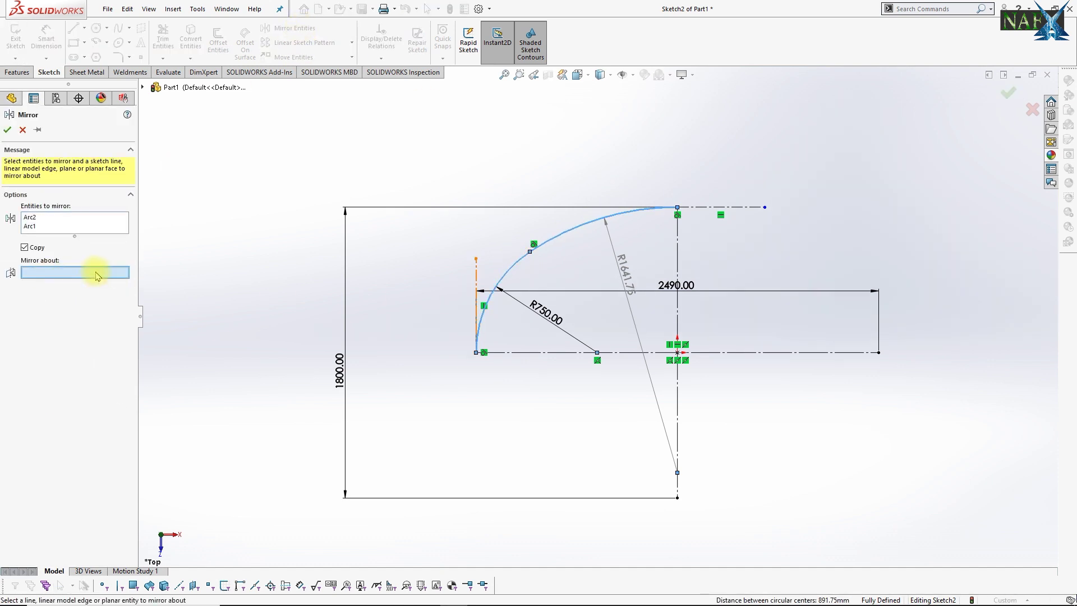
click(679, 247)
click(1009, 99)
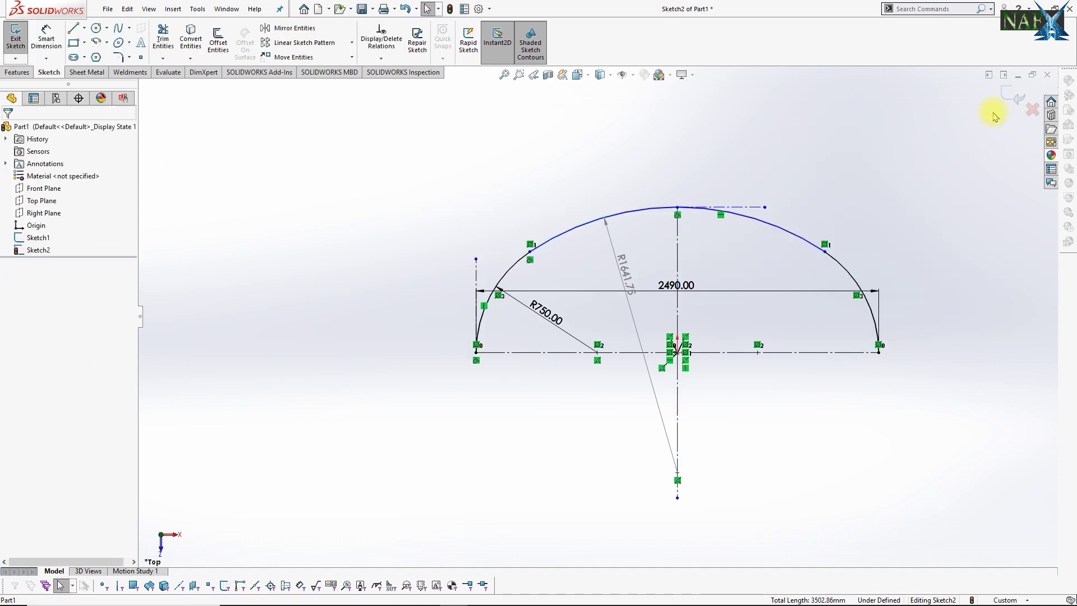
click(673, 233)
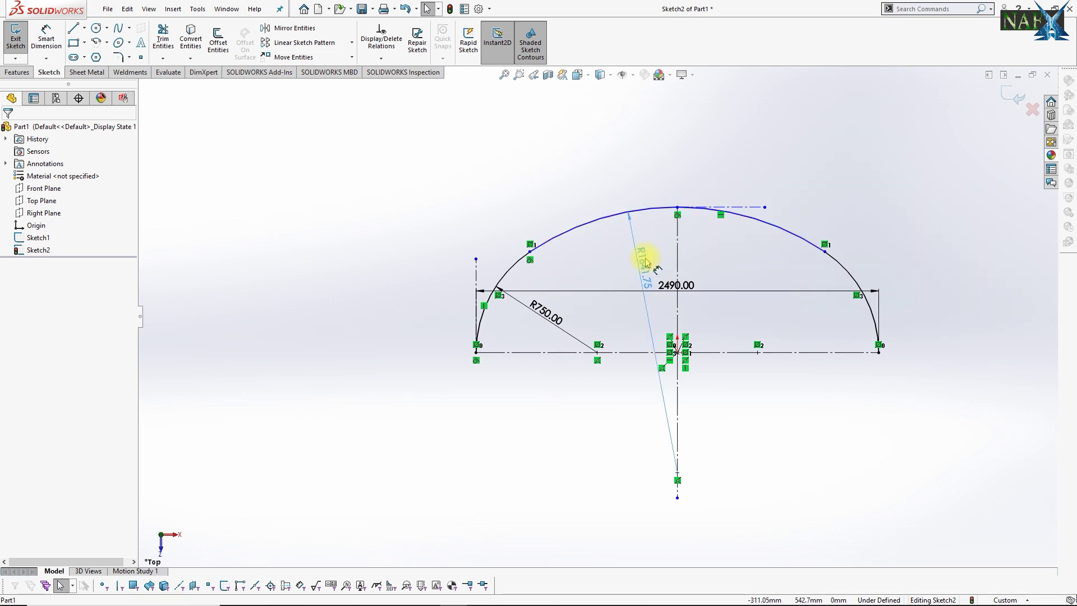
Step: Change the large top arc radius to 1650
click(46, 38)
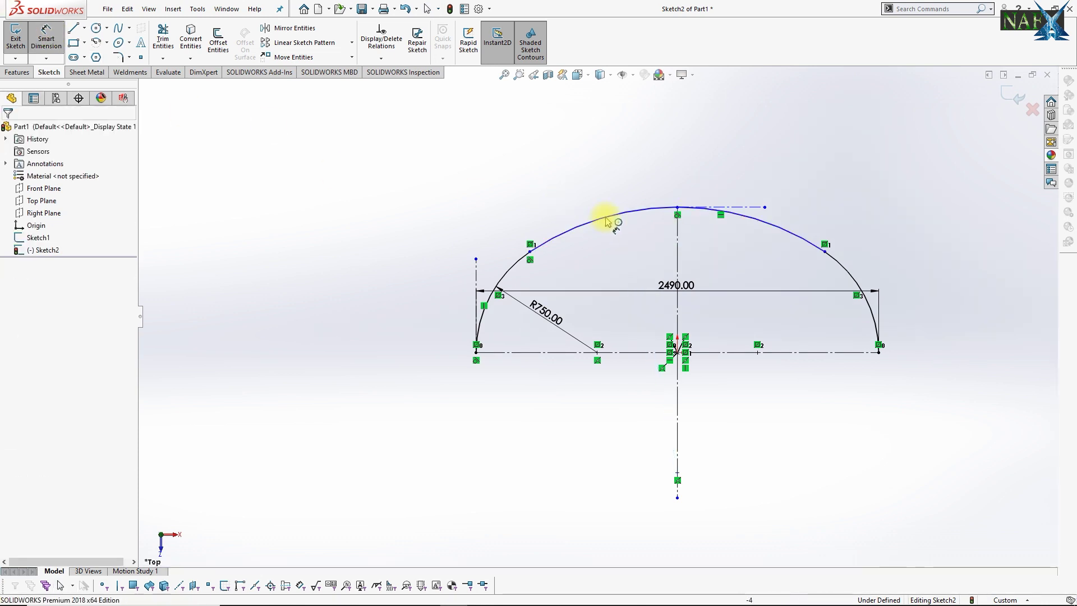
click(640, 249)
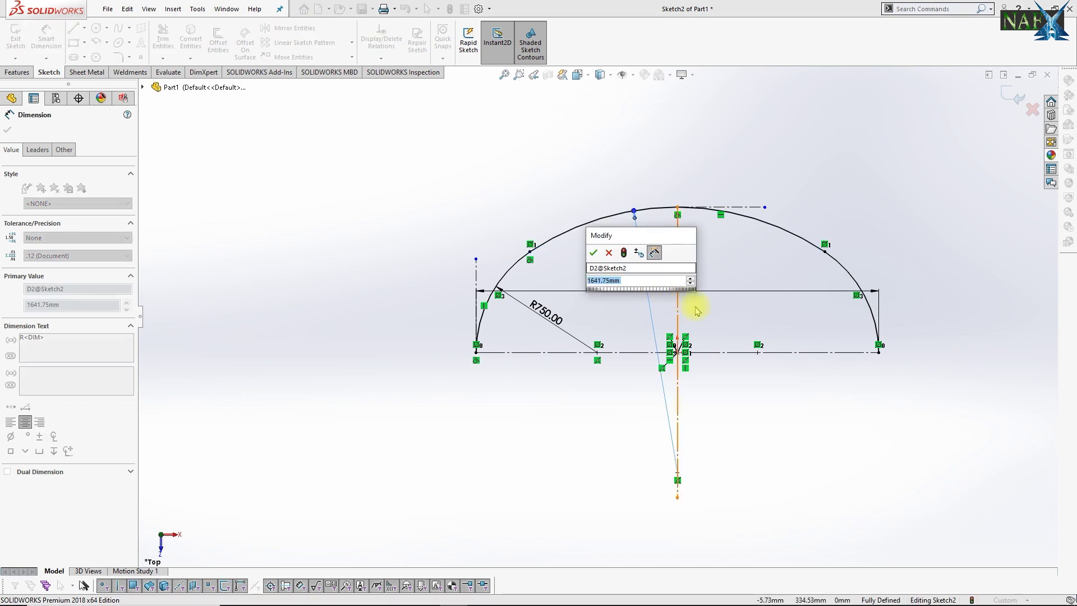
text(1650)
key(Return)
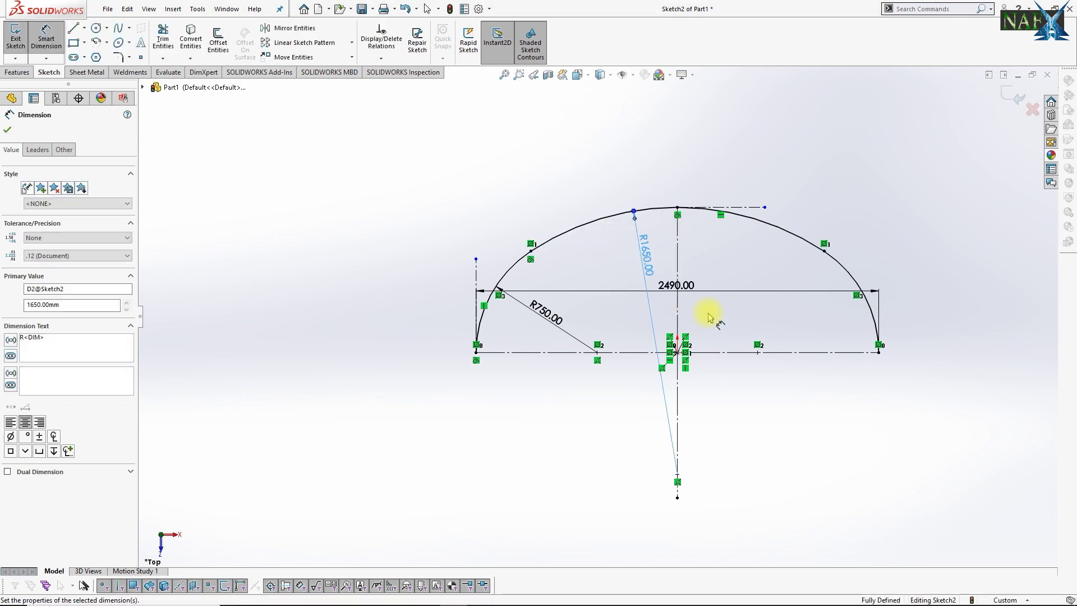
key(Escape)
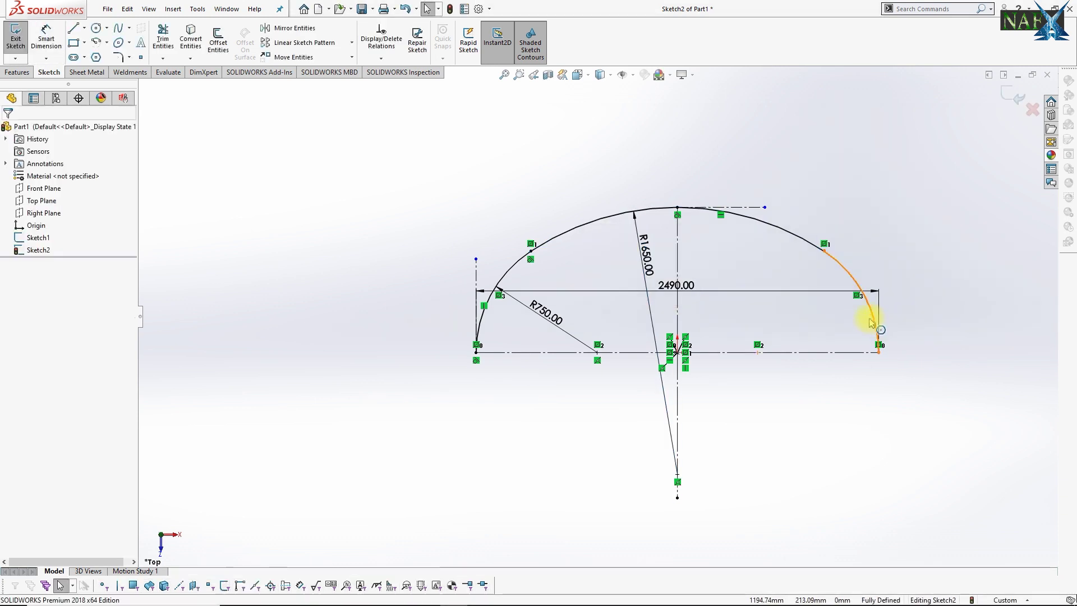
Step: Mirror the right, top and left arcs about the horizontal centerline to close the oval
click(877, 336)
ctrl+click(782, 229)
ctrl+click(512, 269)
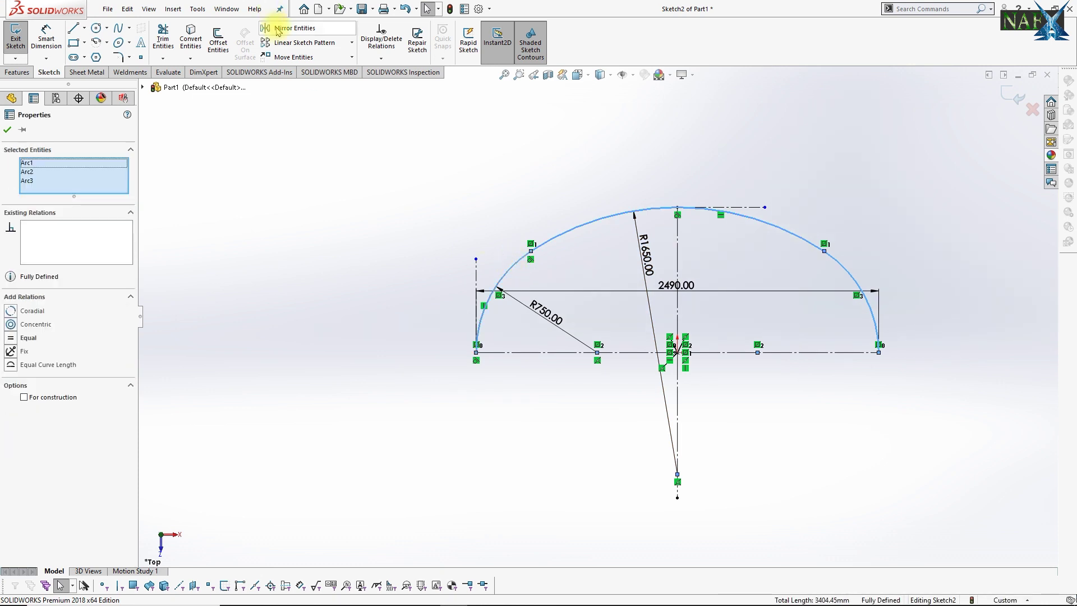
click(289, 28)
click(635, 353)
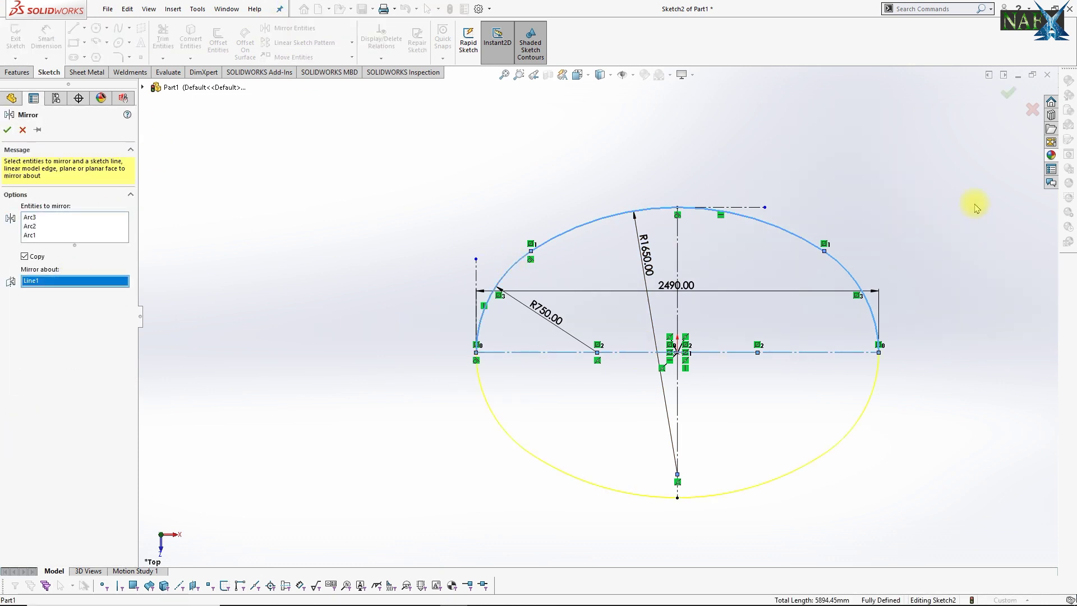
click(1008, 100)
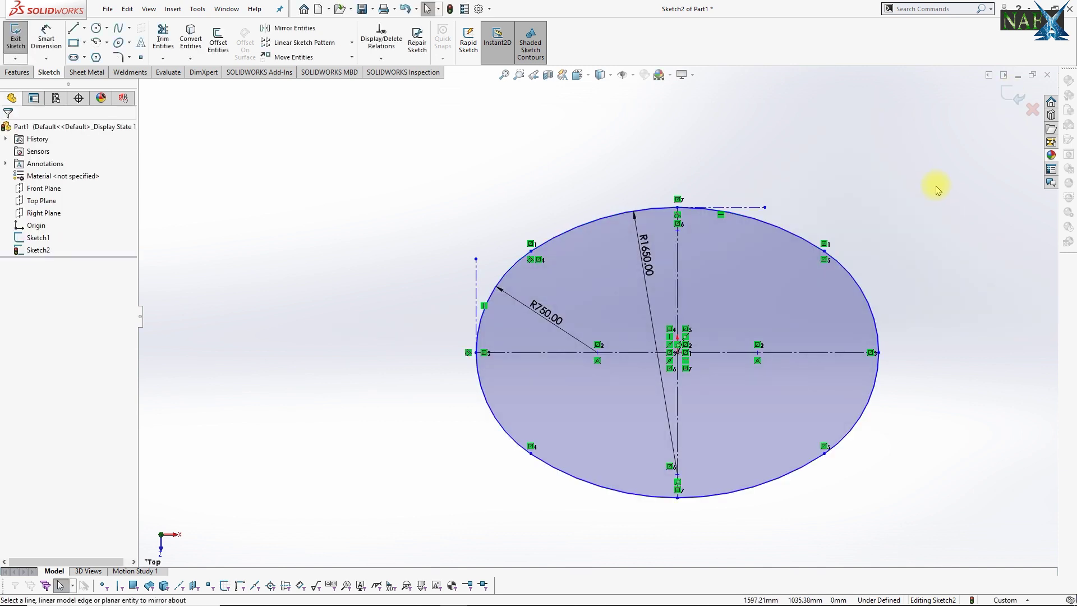
Step: Dimension the oval's overall height as 1800 and exit Sketch2
scroll(561, 140, up, 2)
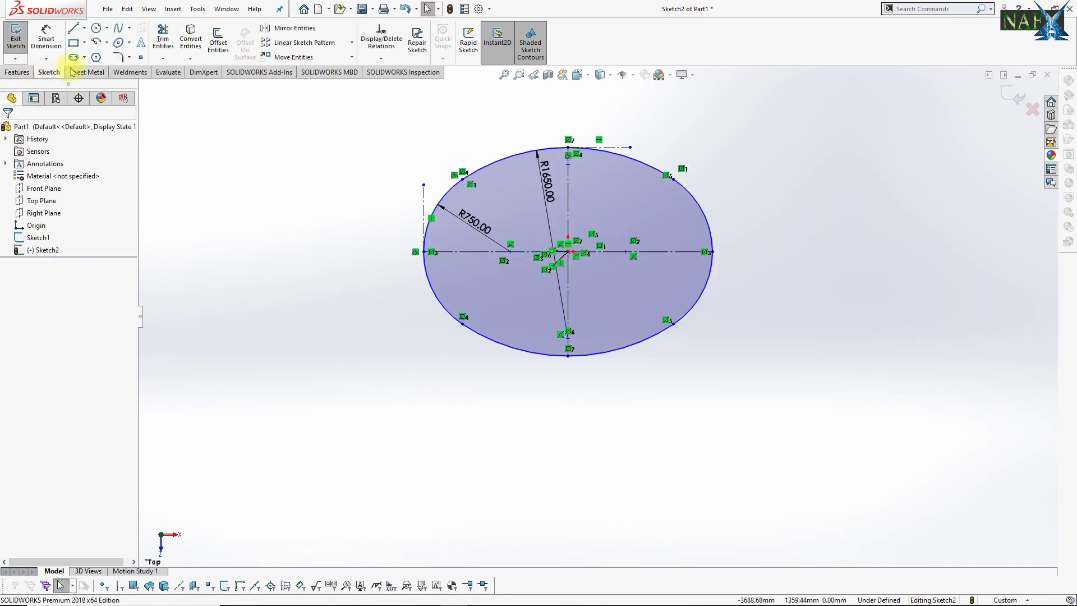
click(47, 40)
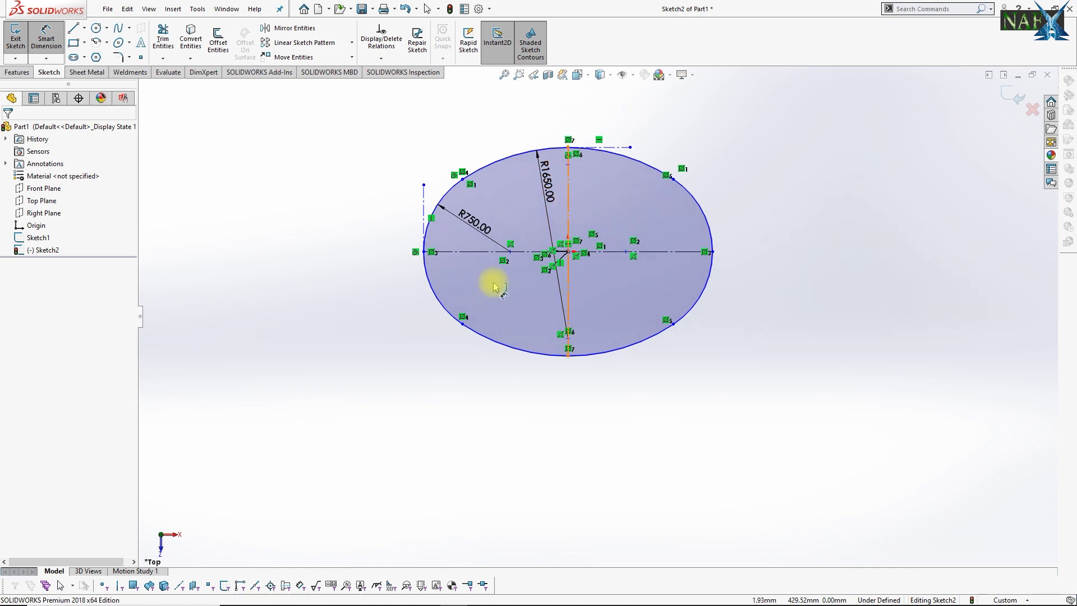
click(362, 244)
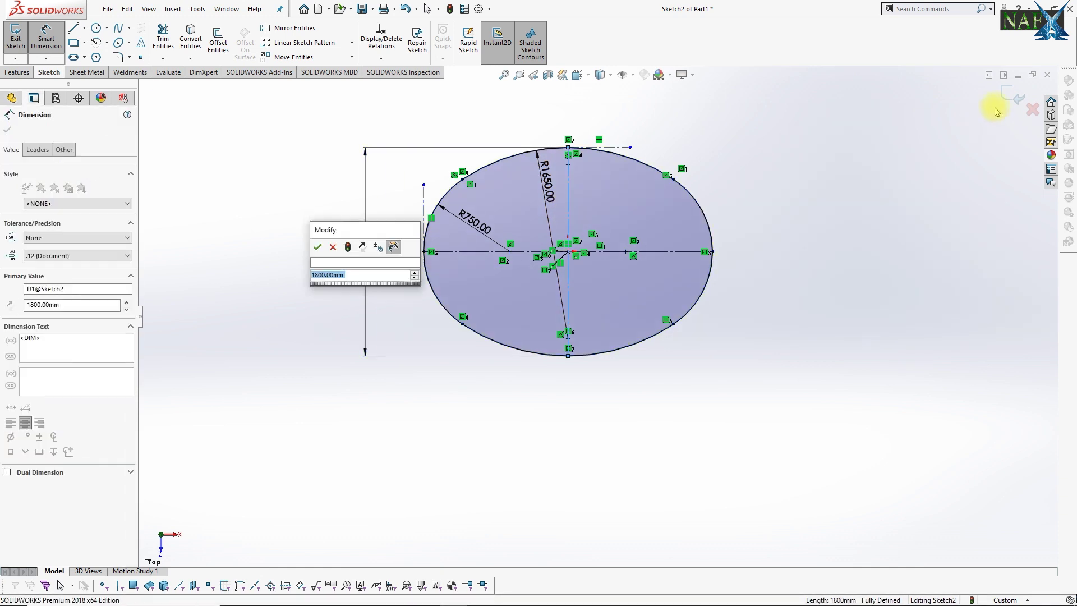
click(316, 248)
click(1007, 94)
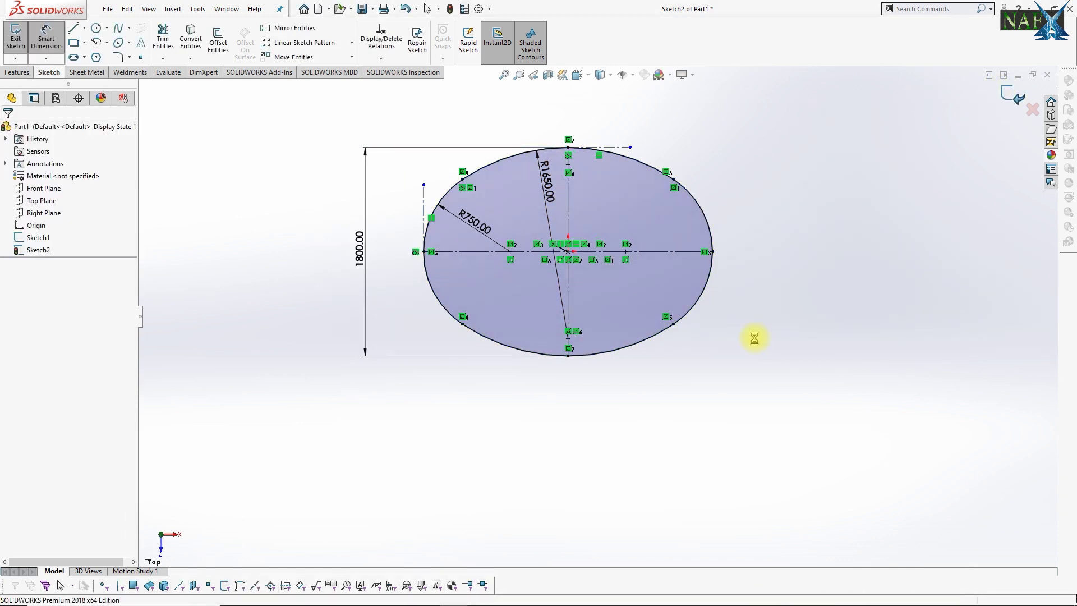
middle_drag(631, 377, 471, 79)
click(449, 60)
Step: Add a reference plane through the oval's centre and an oval point, perpendicular to Top Plane
click(567, 259)
click(666, 212)
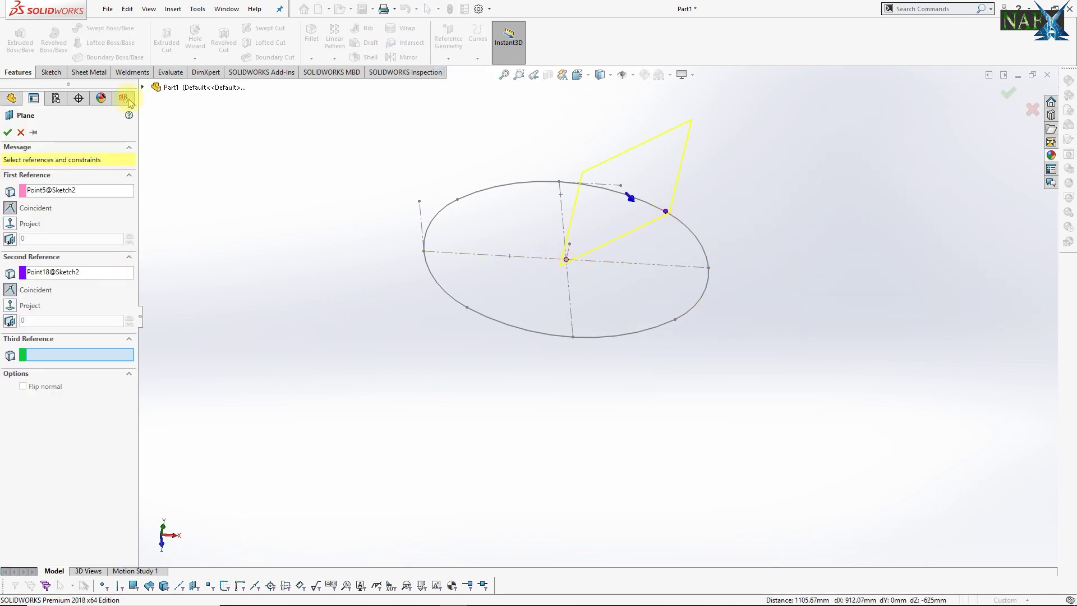
click(143, 87)
click(183, 162)
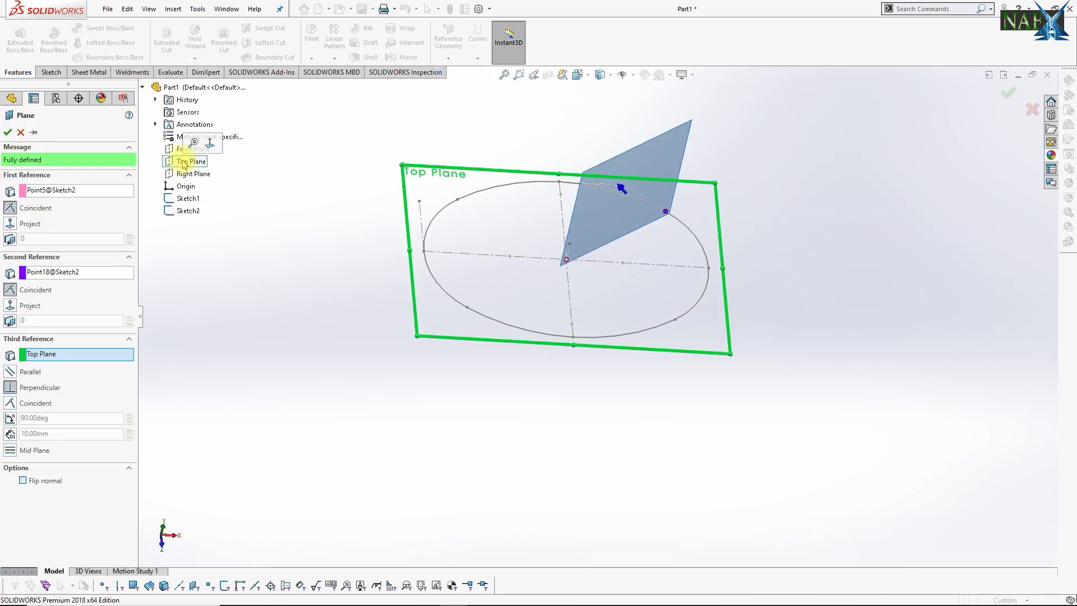
click(1008, 103)
Step: Add another plane through the oval's centre and a second oval point, perpendicular to Top Plane
click(448, 42)
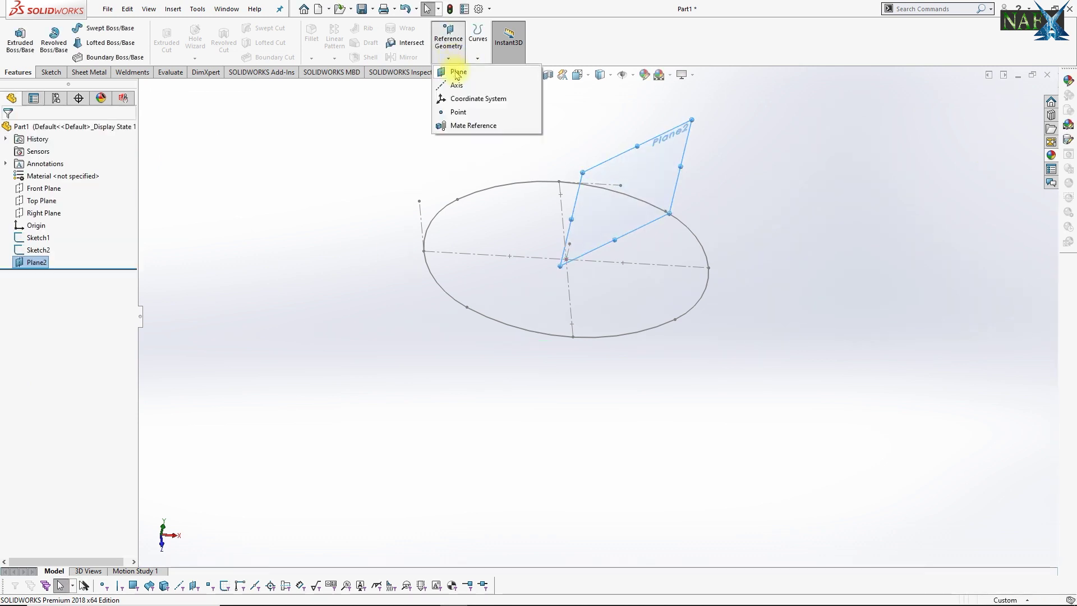
click(451, 74)
click(567, 265)
middle_drag(567, 265, 493, 261)
click(491, 264)
click(709, 314)
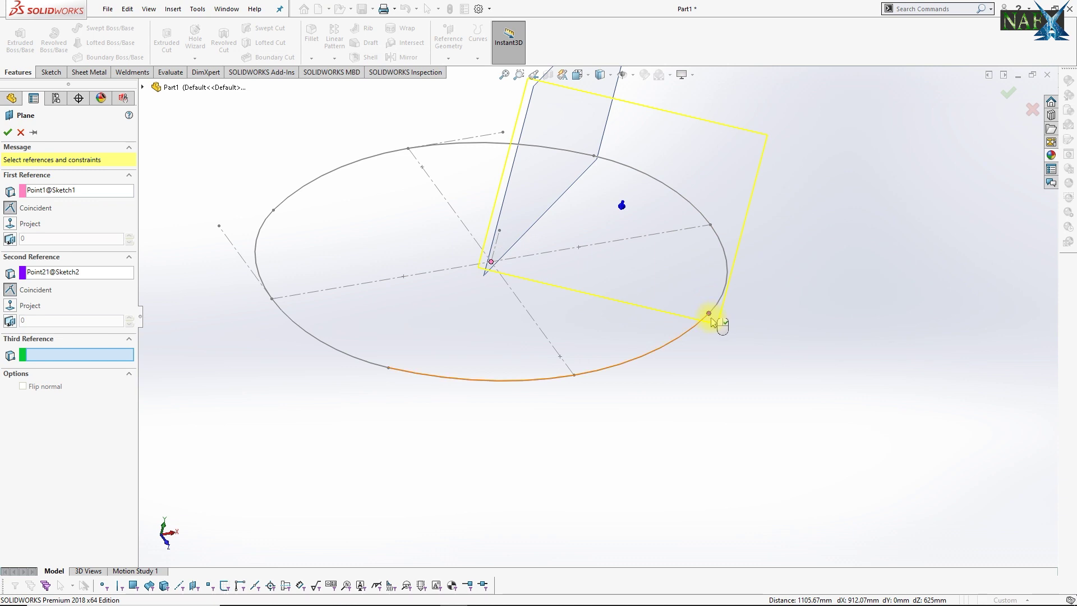
click(142, 87)
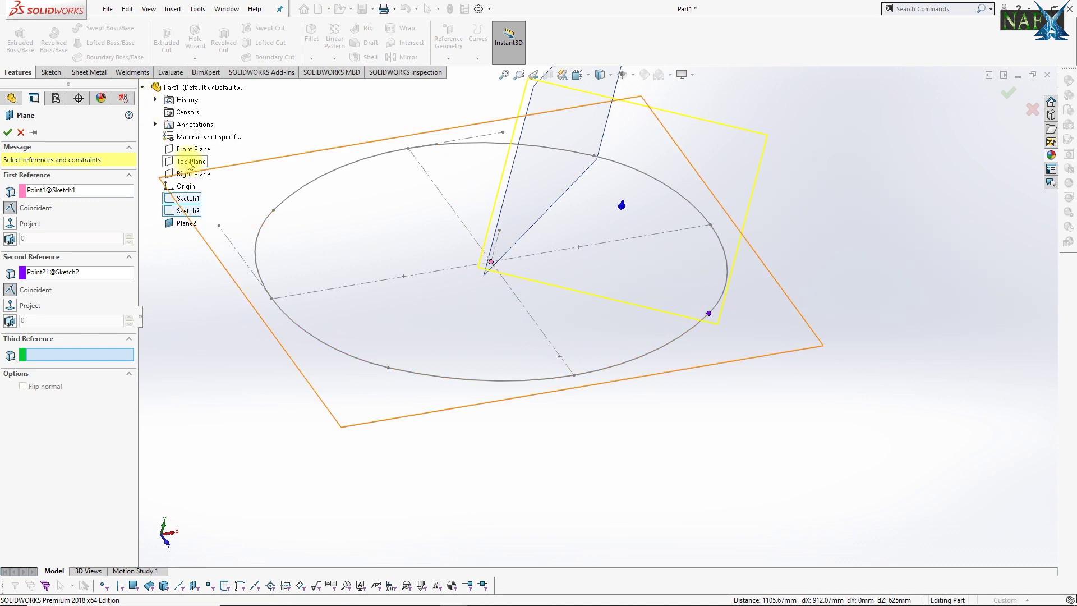
click(191, 161)
click(1007, 93)
Step: Create Plane4 through the ellipse centre and an ellipse point, perpendicular to Top Plane
mouse_move(716, 324)
middle_down()
mouse_move(657, 298)
mouse_move(471, 390)
mouse_move(603, 305)
mouse_move(612, 330)
middle_up()
click(448, 39)
click(457, 69)
click(675, 310)
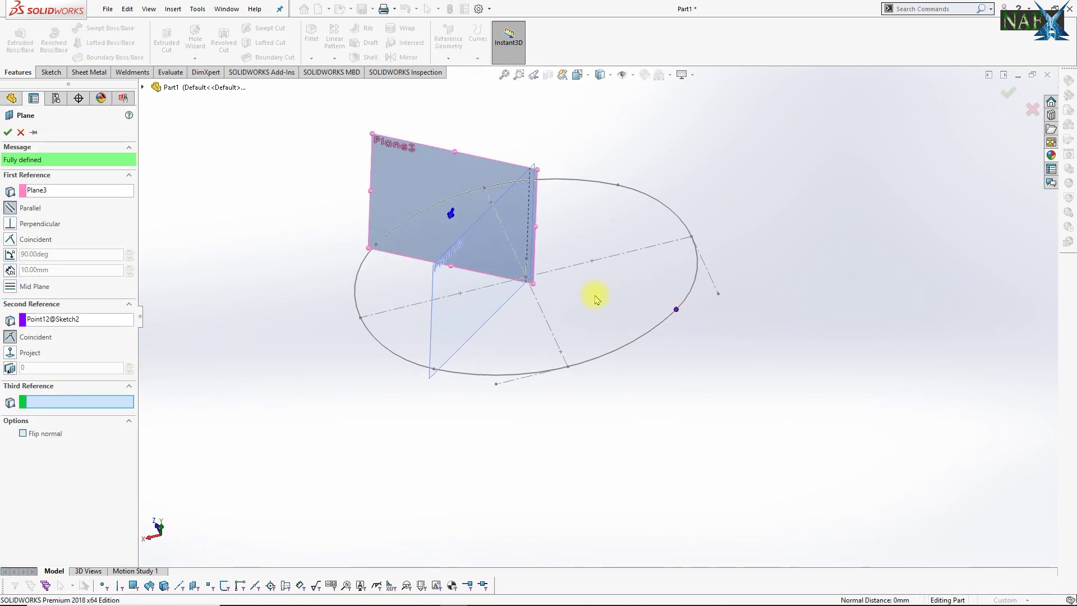
middle_drag(626, 320, 512, 324)
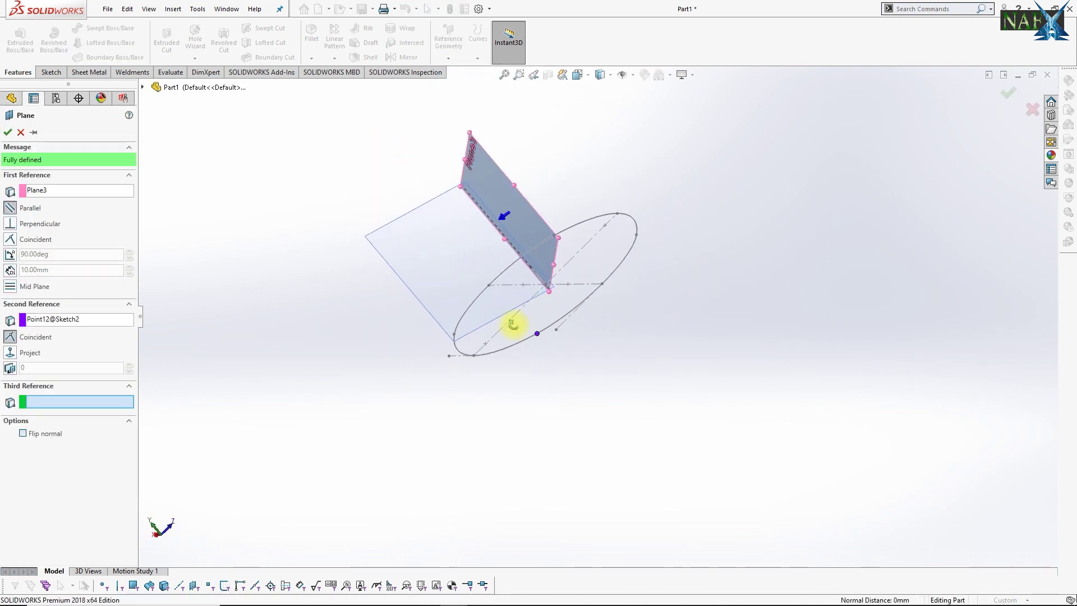
click(86, 190)
key(Delete)
mouse_move(517, 233)
middle_down()
mouse_move(544, 288)
mouse_move(182, 109)
middle_up()
scroll(566, 284, down, 5)
click(568, 283)
scroll(568, 283, up, 5)
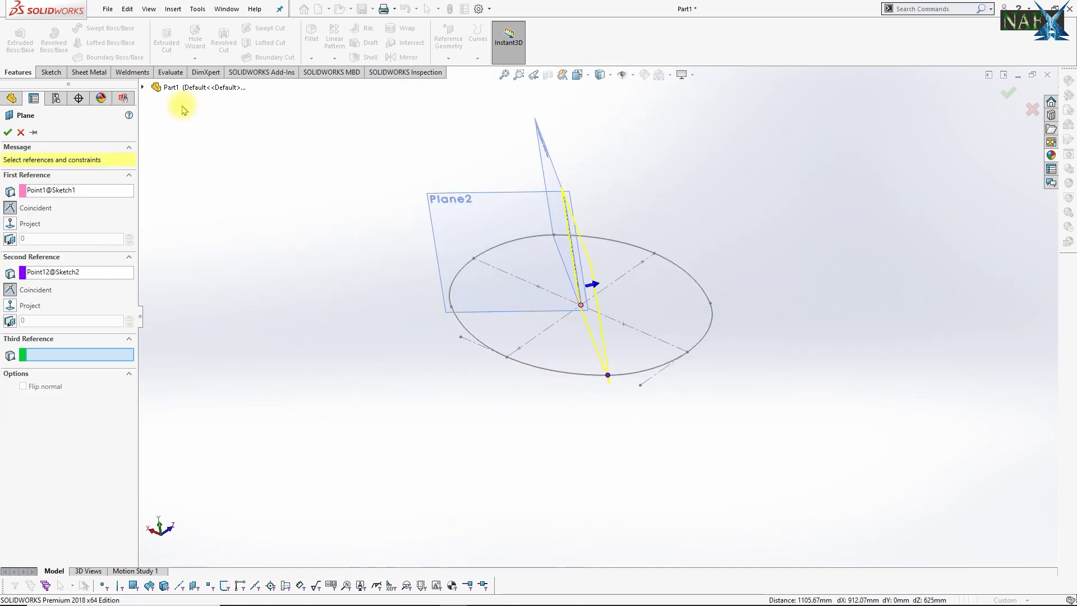
click(143, 87)
click(194, 163)
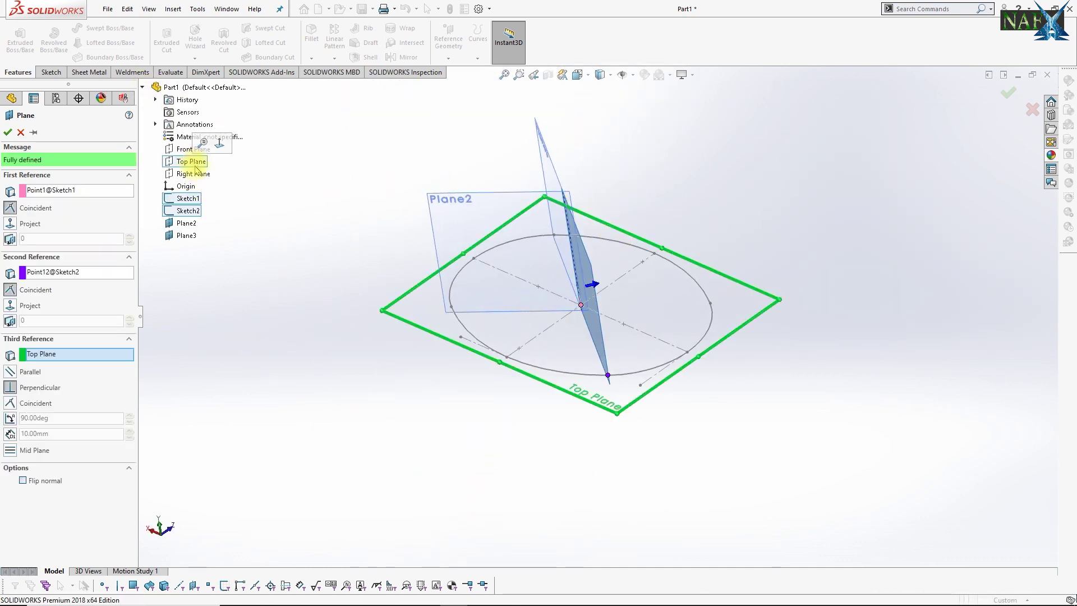
click(1004, 94)
Step: Create Plane5 through the ellipse centre and another ellipse point, perpendicular to Top Plane
middle_drag(732, 320, 661, 325)
click(448, 58)
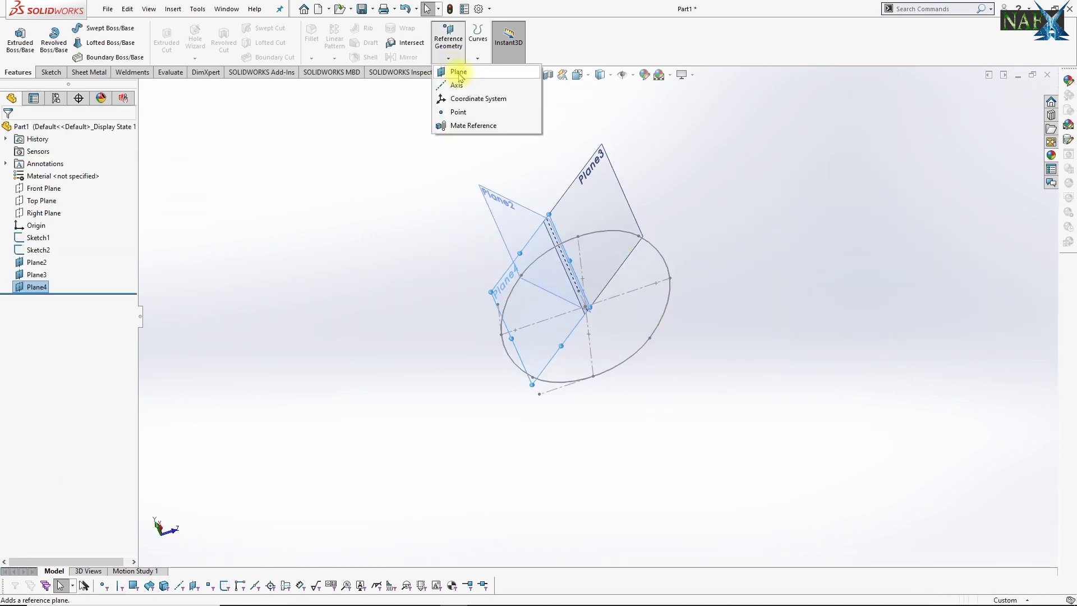
scroll(617, 350, down, 2)
click(619, 353)
scroll(525, 301, down, 3)
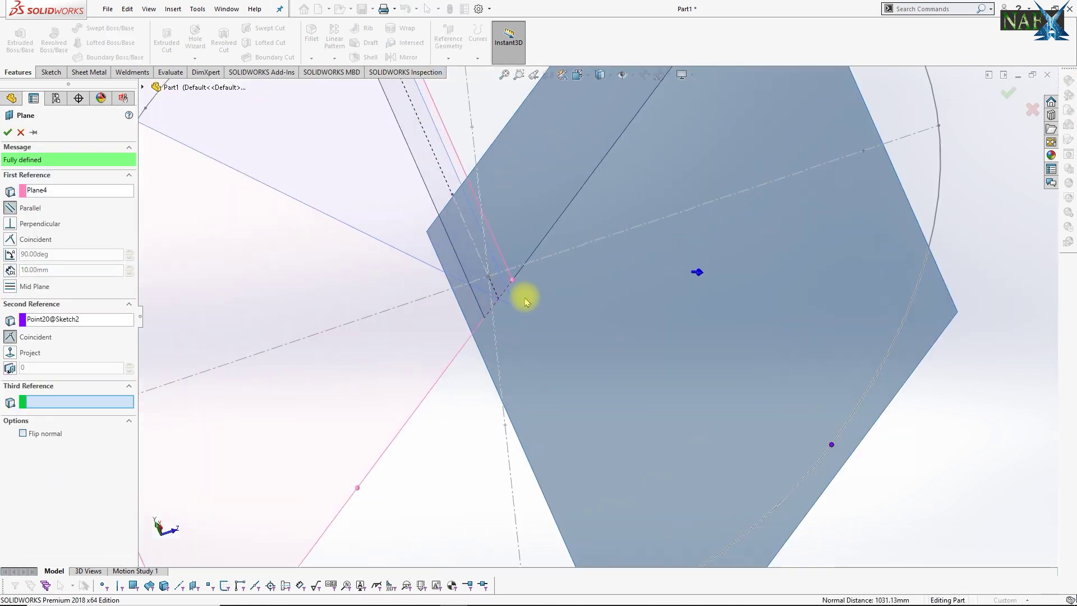
middle_drag(513, 287, 528, 284)
click(47, 189)
key(Delete)
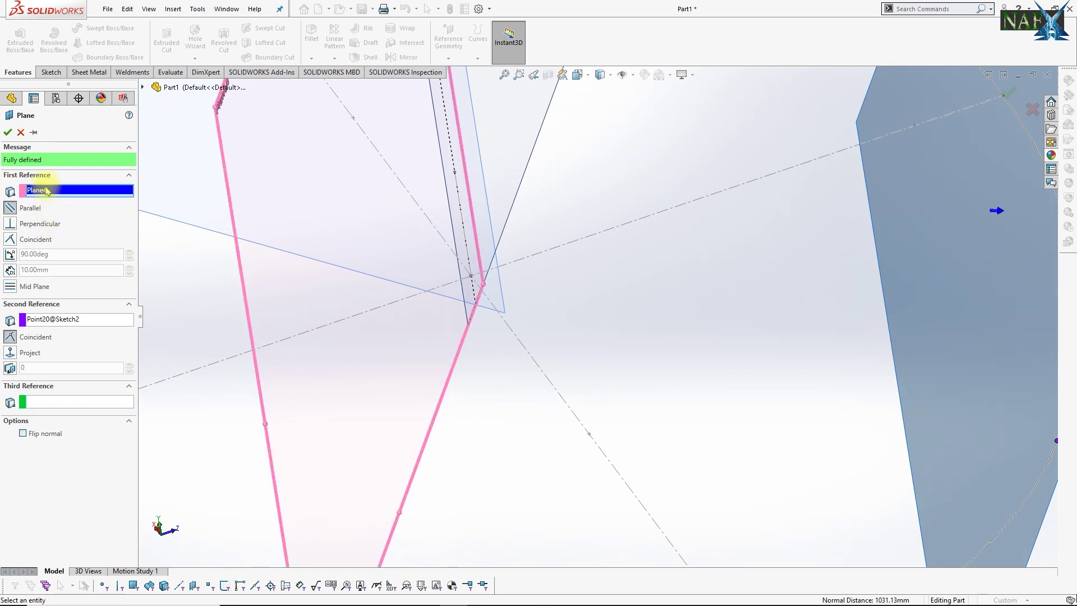
click(471, 276)
scroll(678, 300, up, 5)
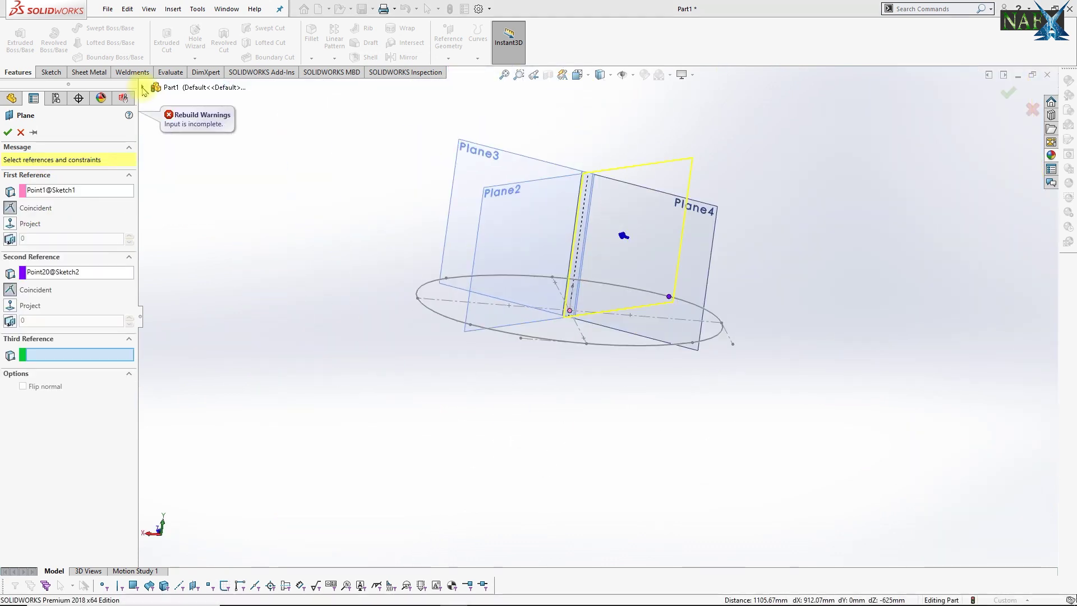
click(143, 87)
click(191, 164)
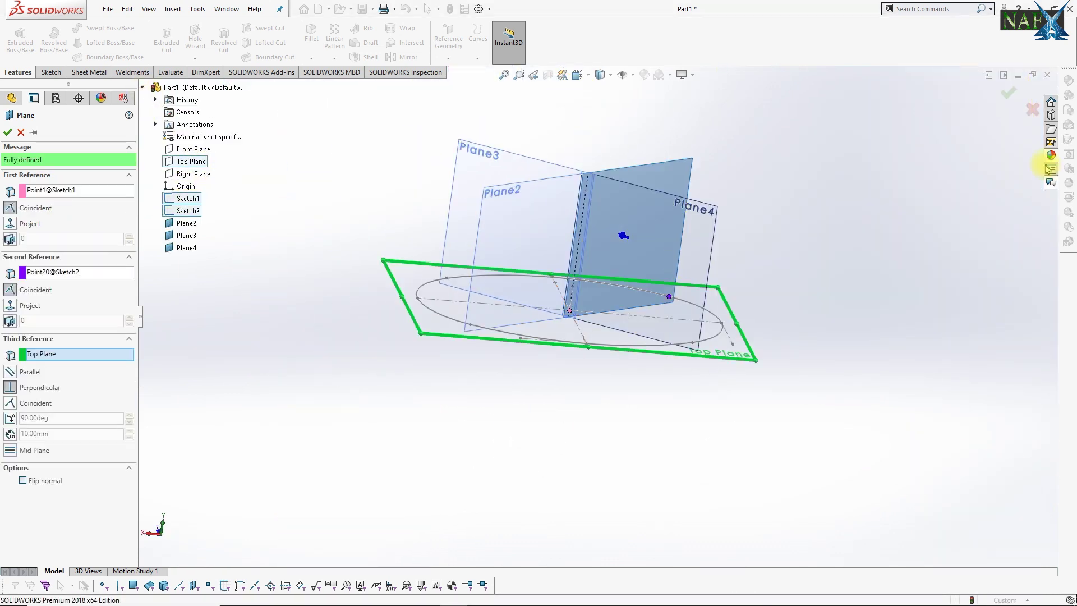
click(1009, 97)
Step: Select Front Plane and then Right Plane in the feature tree
mouse_move(637, 223)
middle_down()
mouse_move(613, 353)
mouse_move(647, 355)
mouse_move(613, 305)
middle_up()
click(45, 188)
click(44, 213)
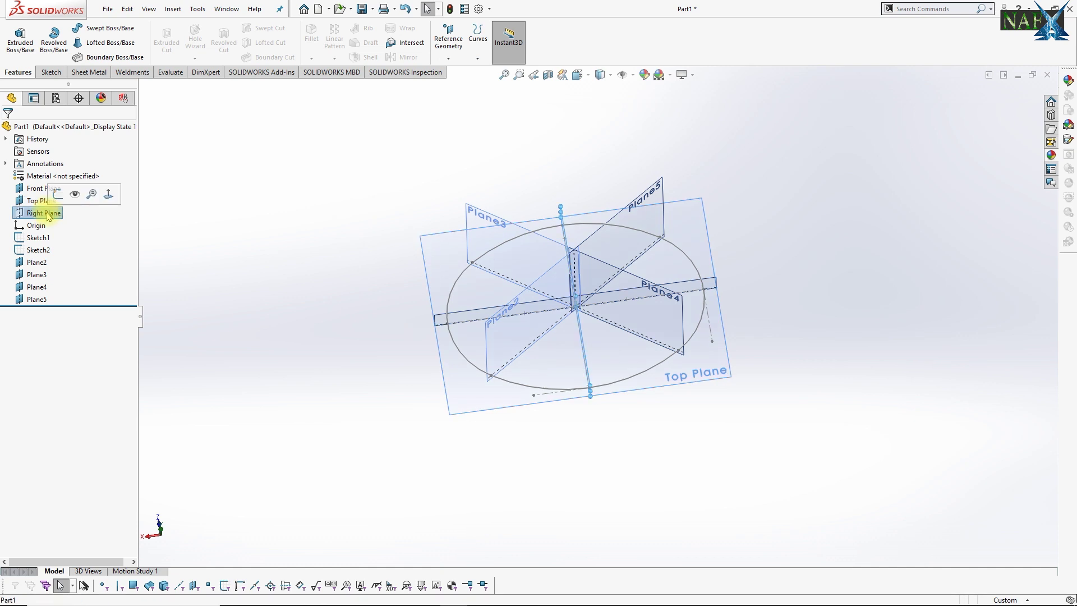
Step: On Front Plane, sketch a short upright, a small tangent arc and a long arc to the centre axis
middle_drag(588, 264, 639, 291)
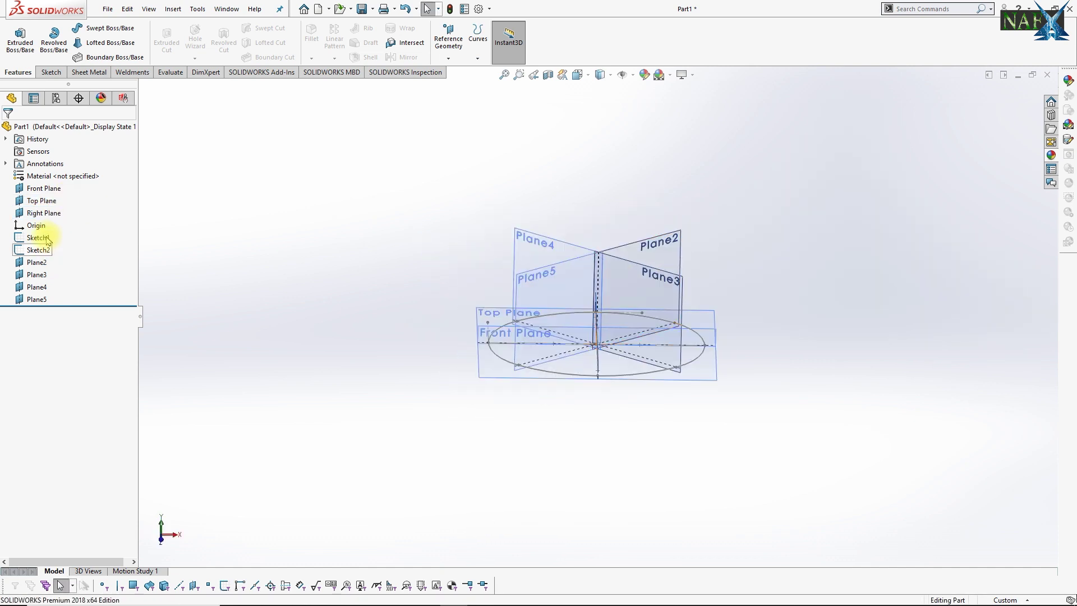
click(44, 193)
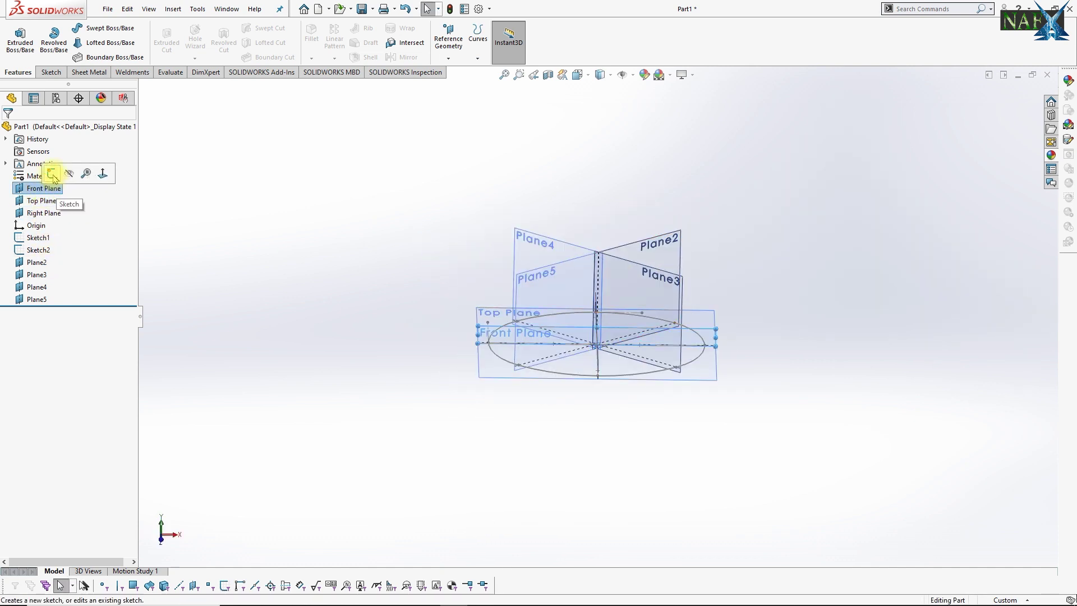
click(52, 174)
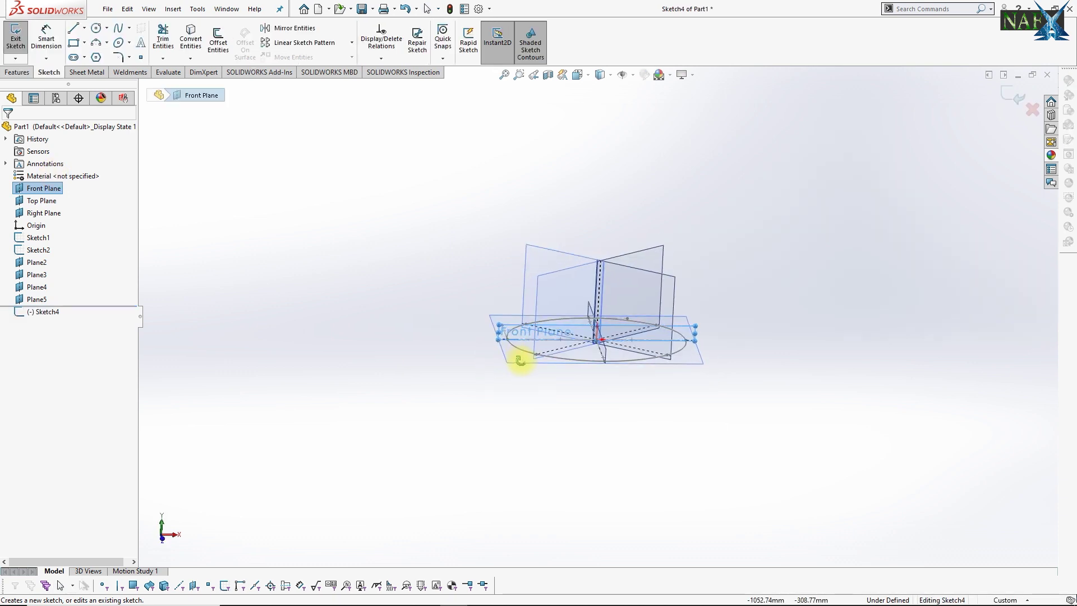
click(74, 29)
scroll(538, 359, down, 5)
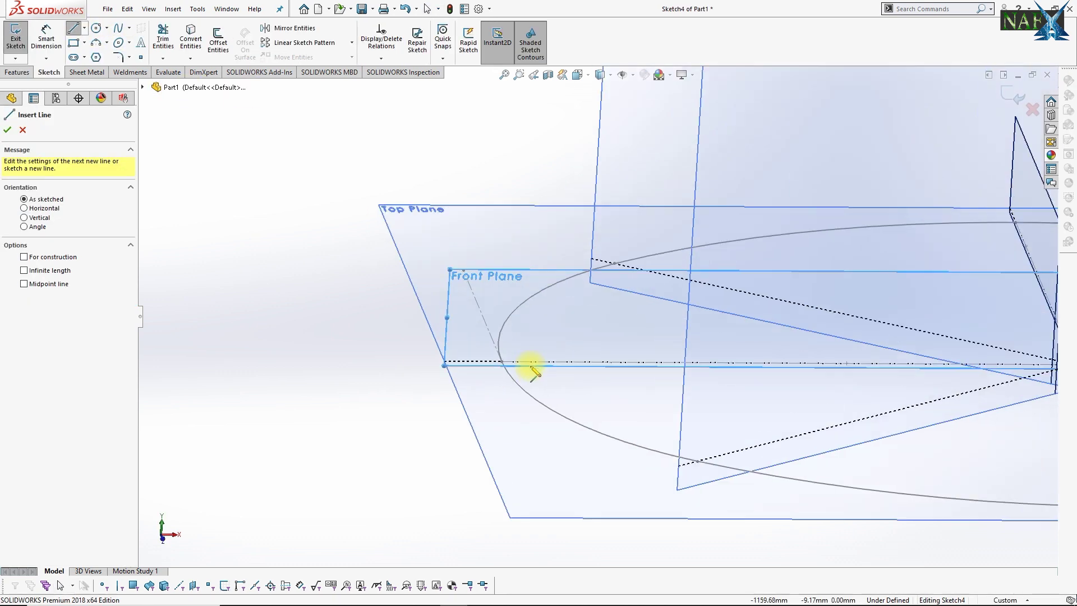
click(501, 363)
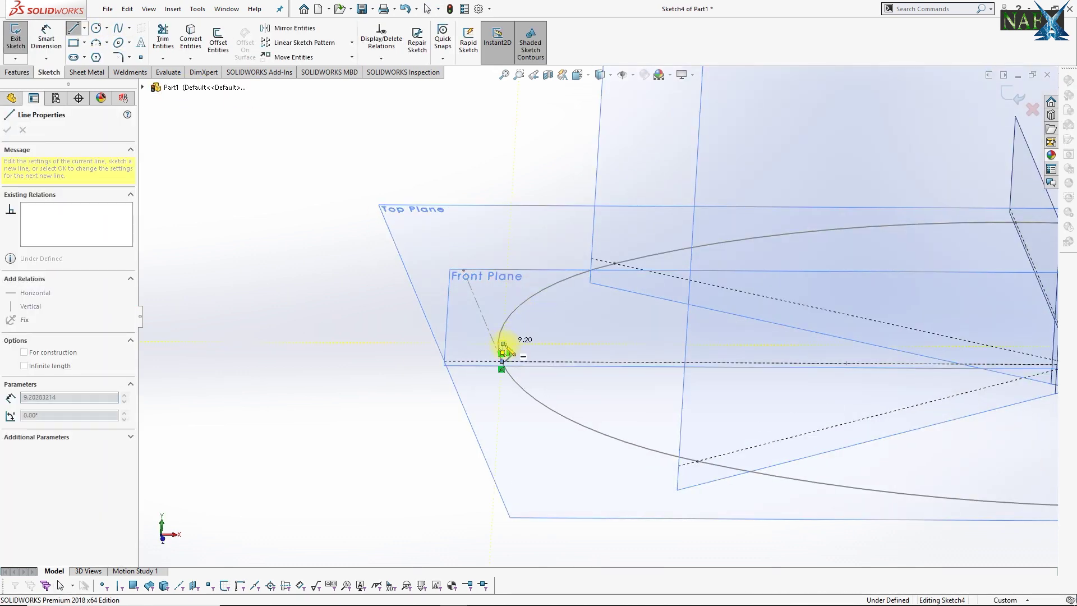
click(502, 353)
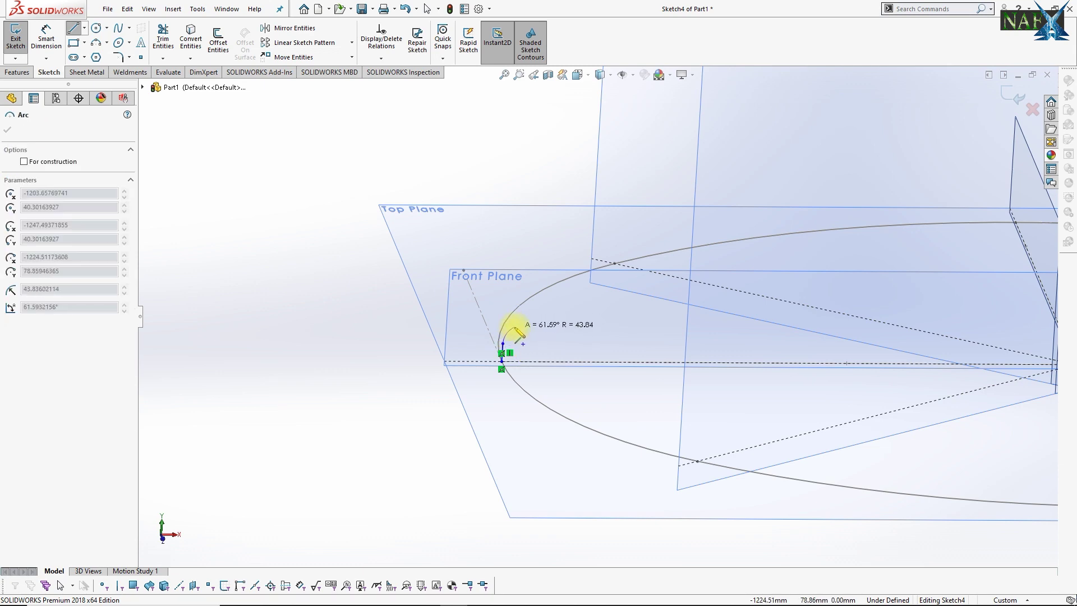
click(514, 328)
scroll(660, 300, up, 2)
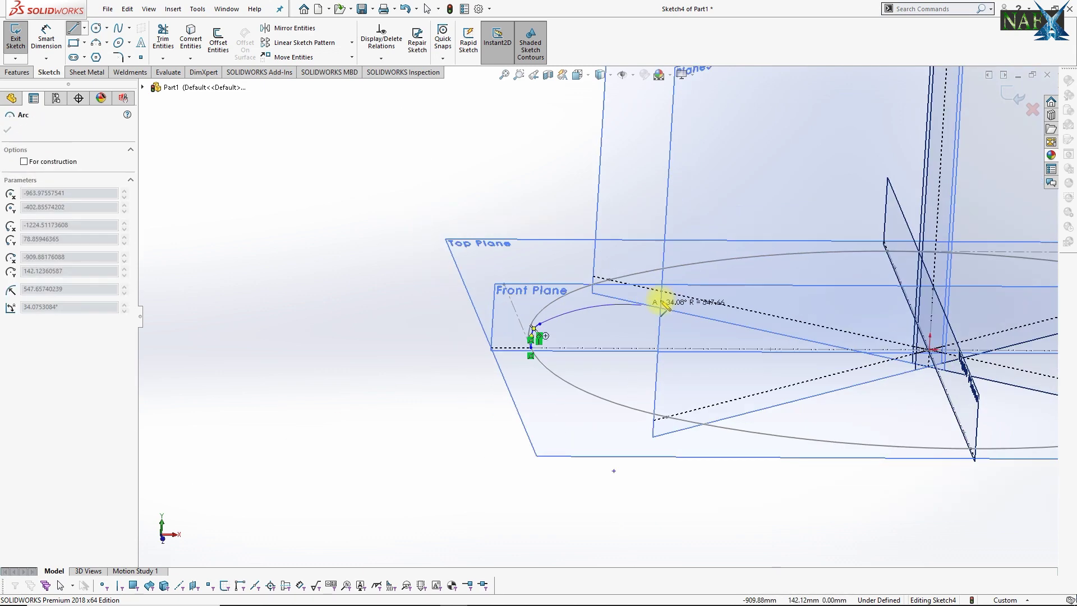
scroll(914, 317, down, 5)
scroll(914, 317, down, 2)
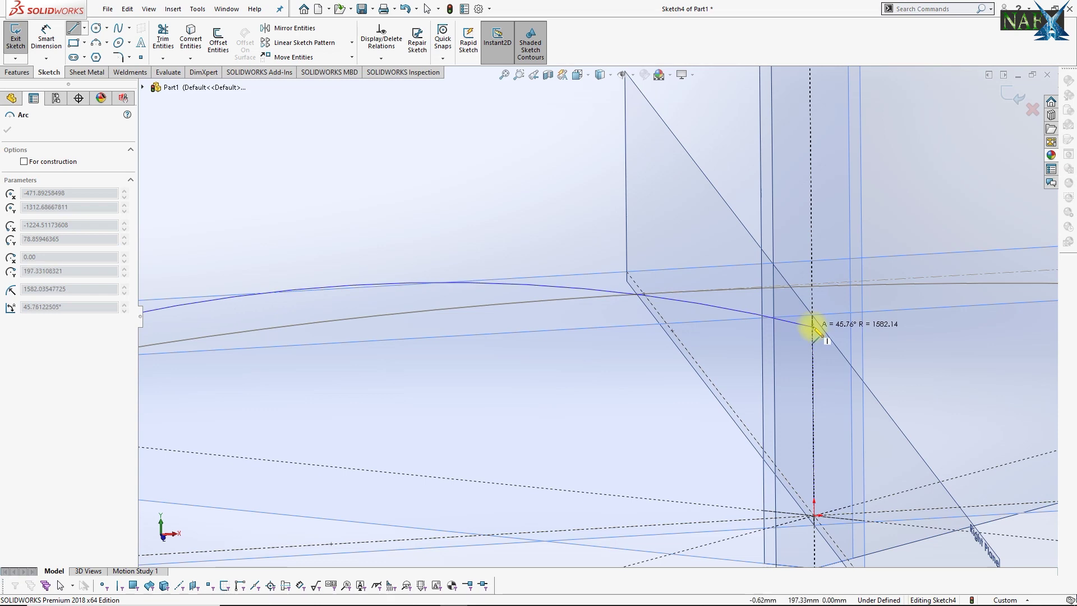
scroll(817, 325, down, 1)
scroll(814, 331, down, 1)
scroll(813, 331, down, 1)
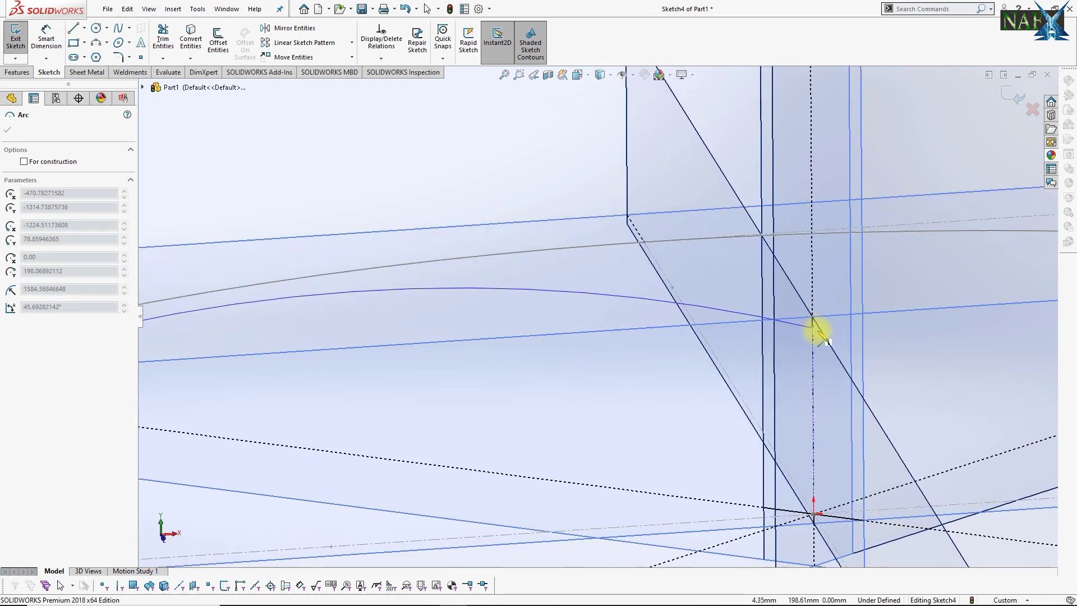
scroll(817, 329, down, 2)
scroll(716, 315, down, 1)
click(625, 294)
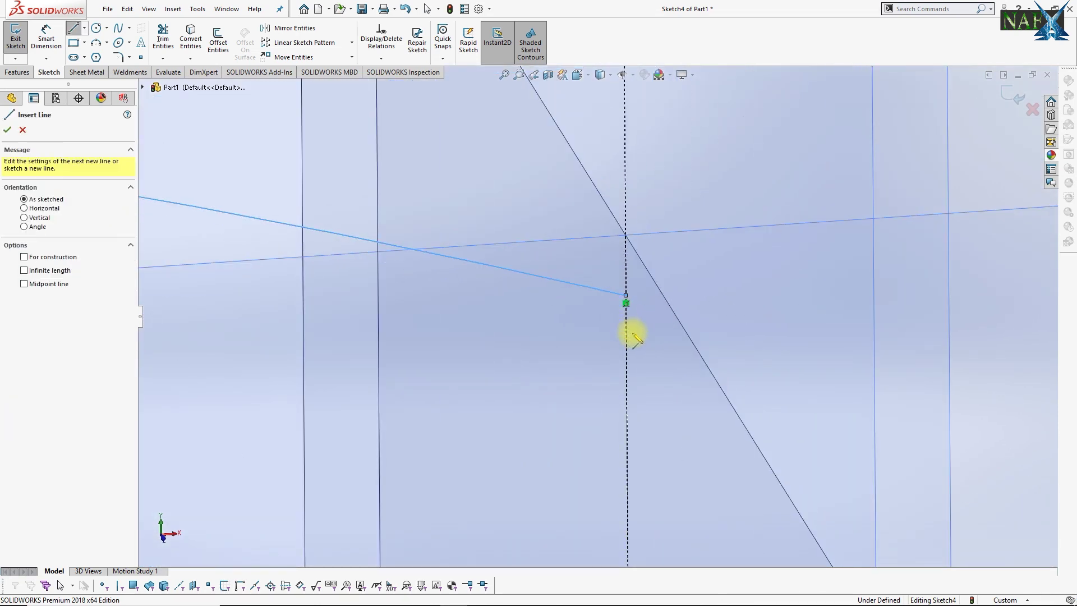
Step: View the sketch from the front and add a horizontal construction line from the arc's end
key(ctrl+7)
key(Escape)
key(space)
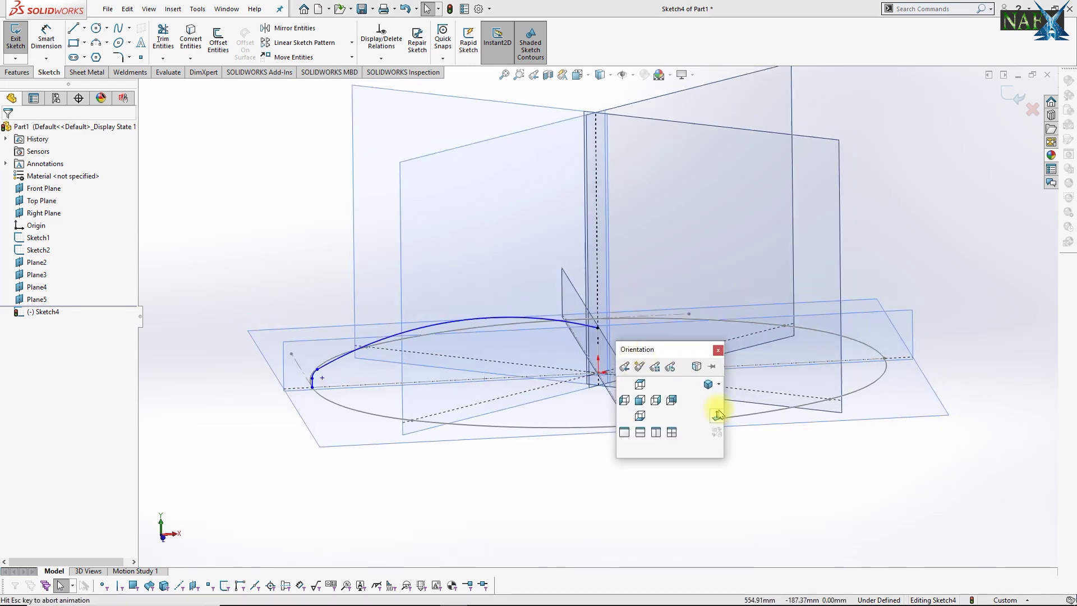
click(716, 415)
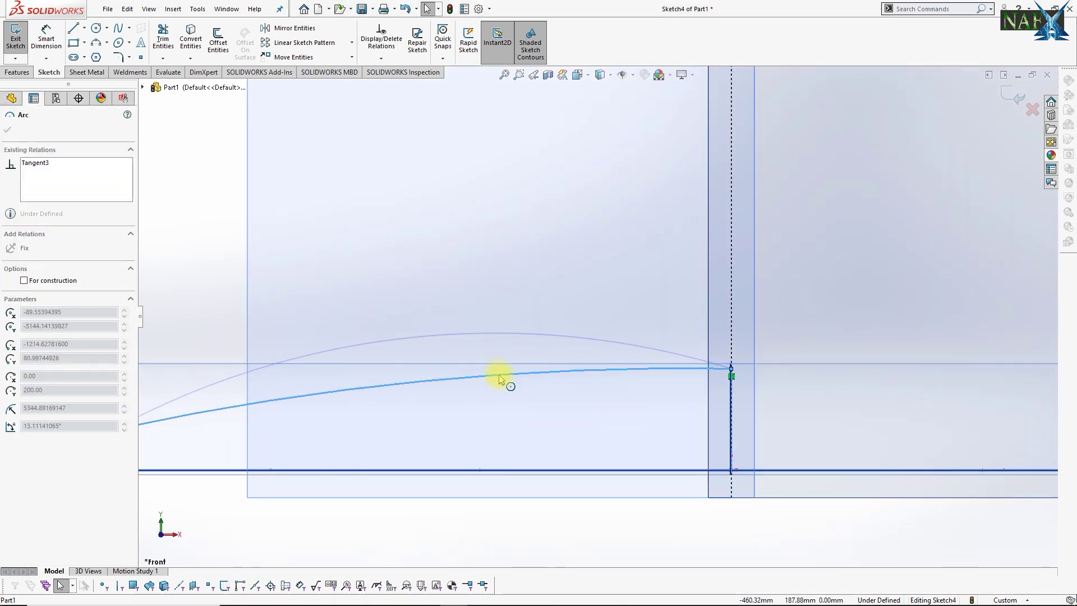
key(Escape)
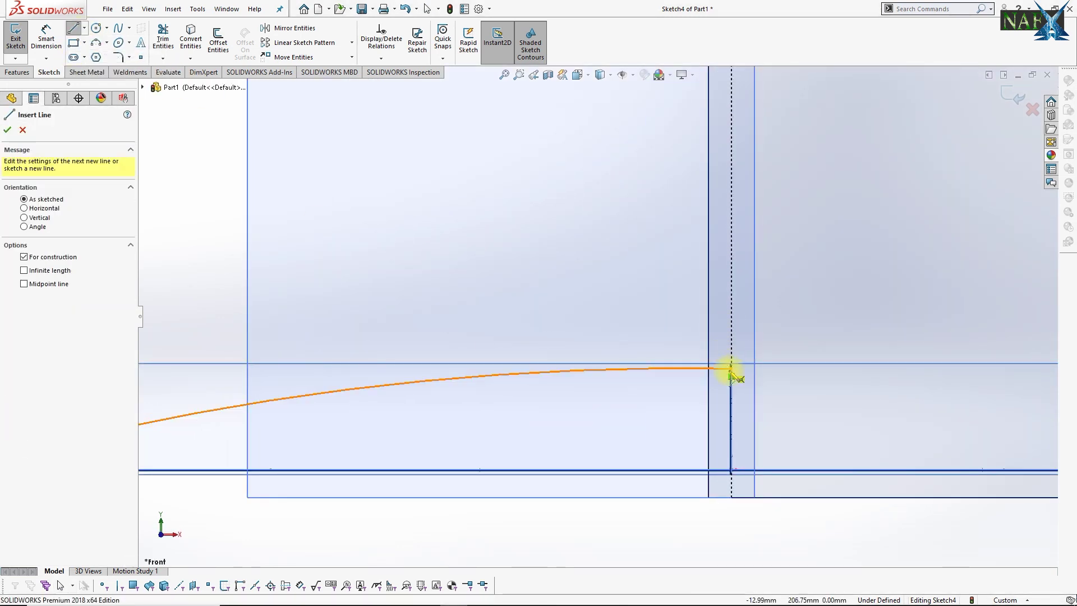
click(731, 375)
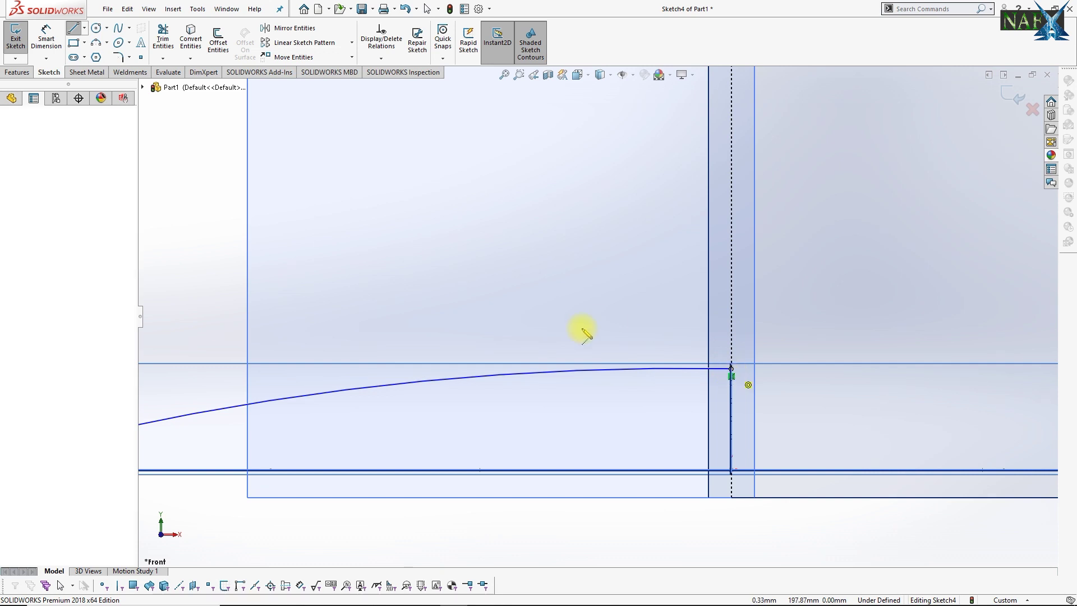
double_click(481, 369)
click(494, 372)
scroll(513, 373, down, 2)
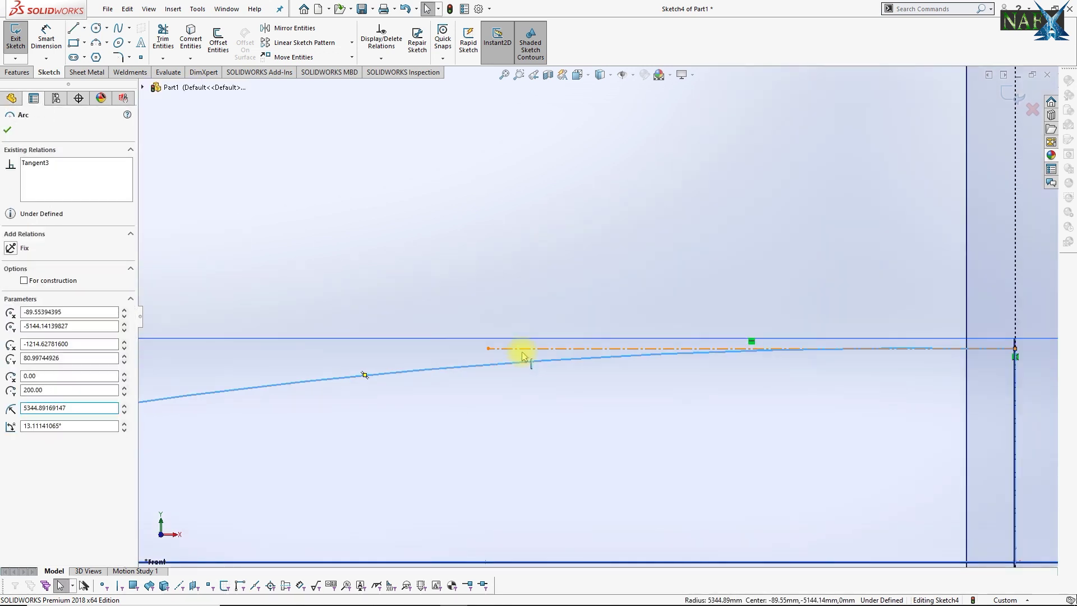
ctrl+click(511, 348)
scroll(488, 334, up, 5)
key(Escape)
scroll(359, 387, down, 3)
Step: Dimension the small arc to R25 and the vertical line to 25 mm
click(368, 352)
click(397, 397)
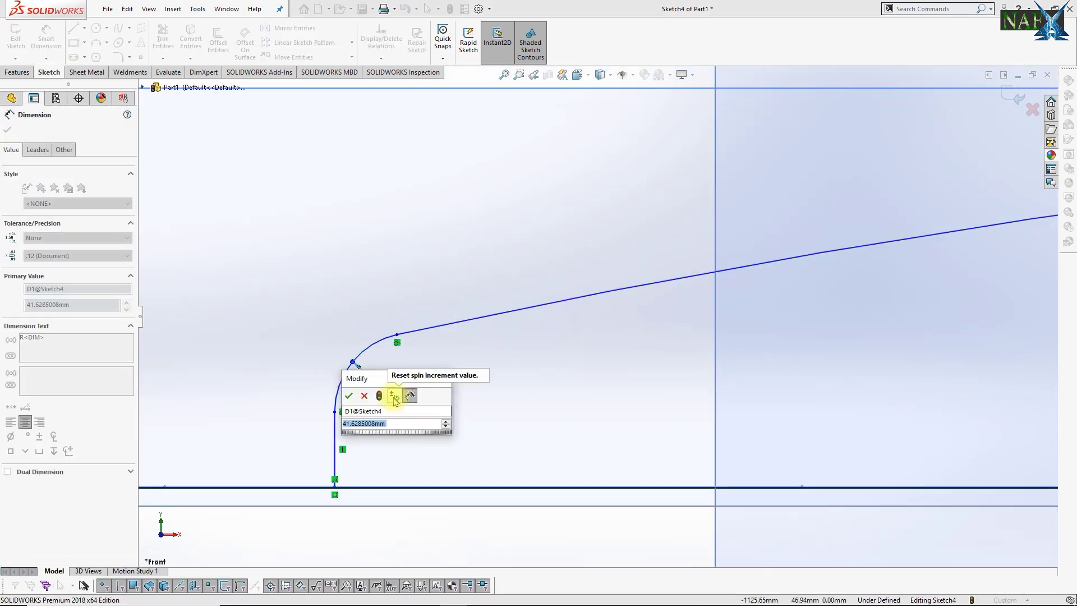
key(Return)
click(361, 420)
click(294, 427)
text(25)
key(Return)
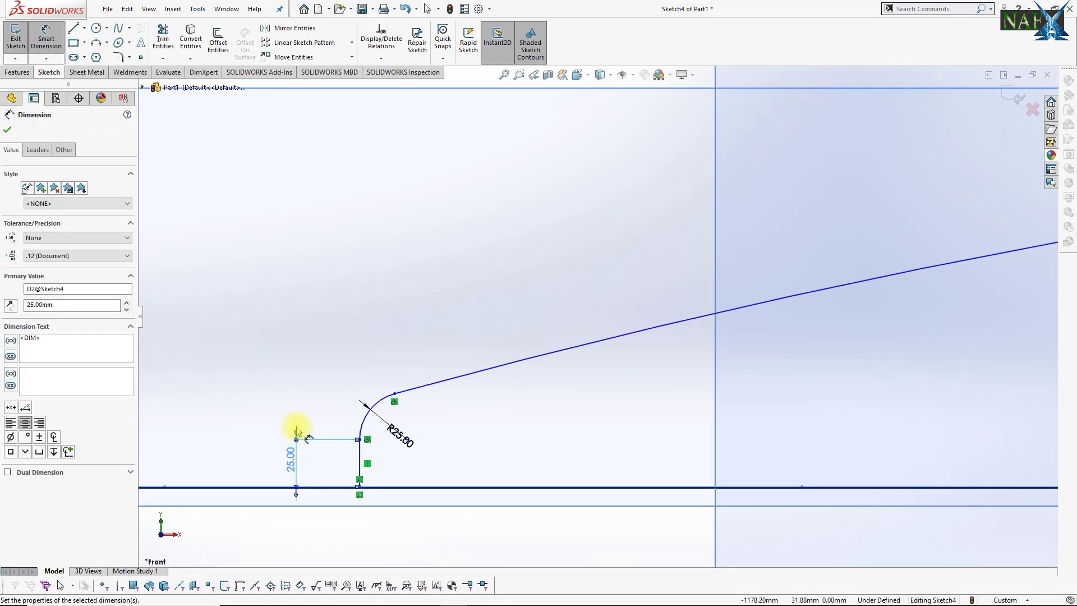
key(Escape)
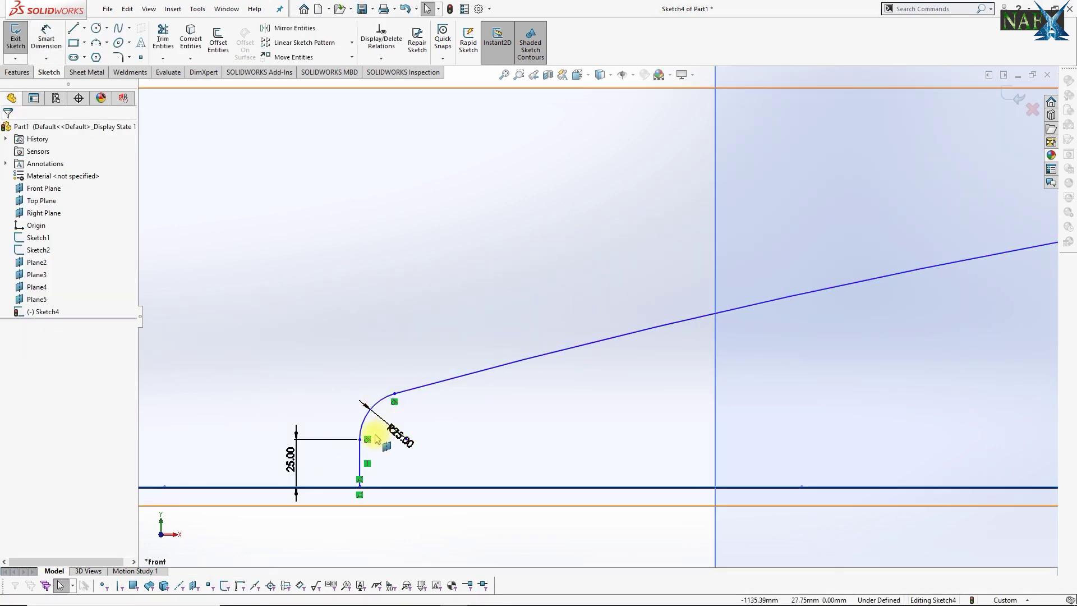
Step: Drag the profile's end point onto the ellipse tip, then orbit to a tilted 3-D view
scroll(567, 435, up, 3)
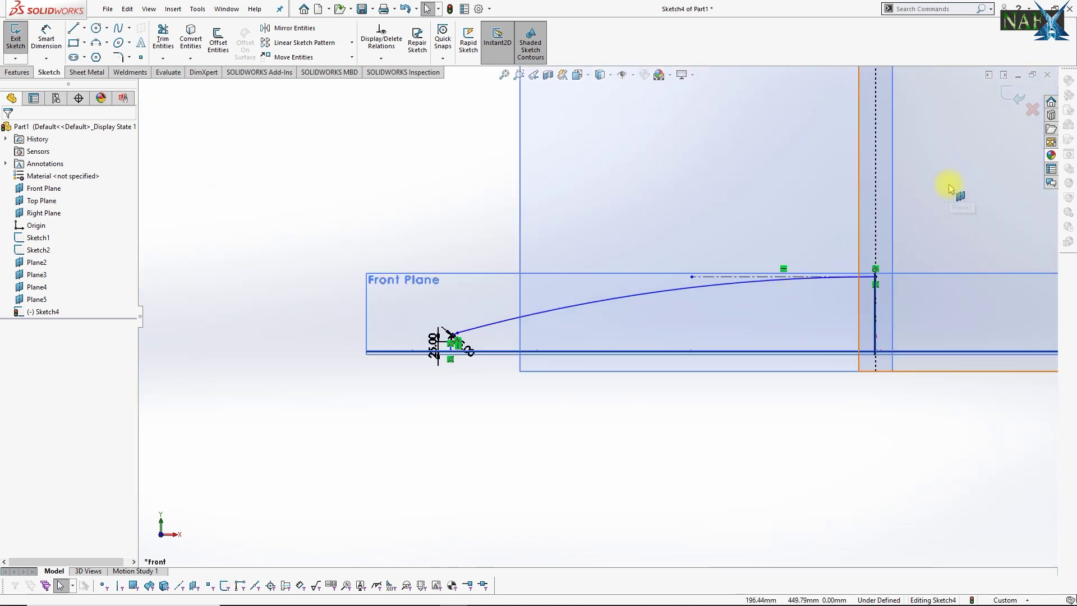
mouse_move(1008, 101)
middle_down()
mouse_move(577, 272)
mouse_move(516, 308)
mouse_move(436, 392)
middle_up()
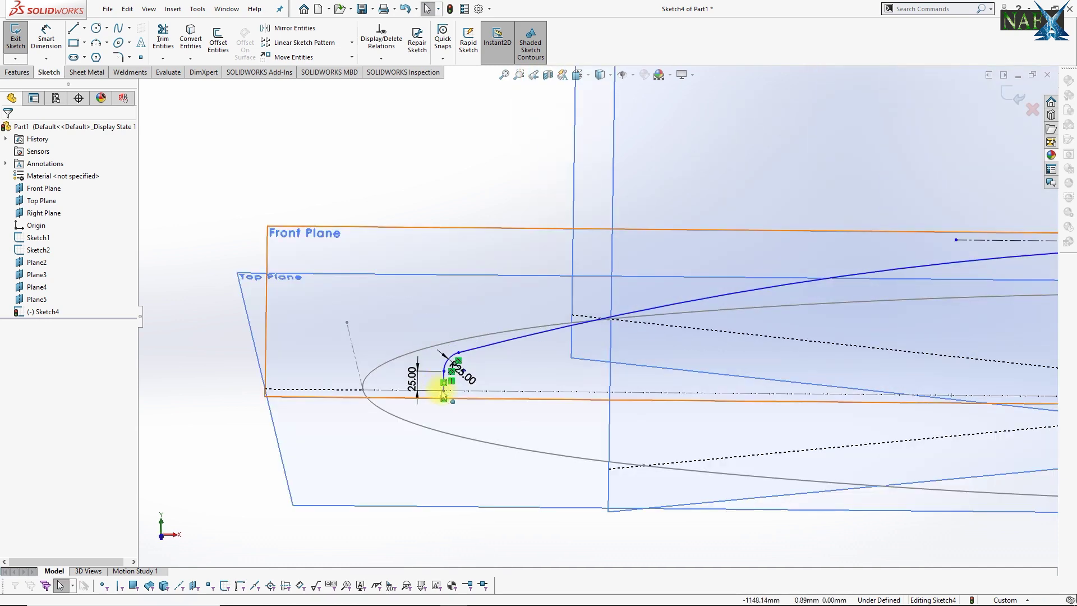
drag(425, 395, 362, 388)
click(407, 135)
scroll(560, 250, up, 3)
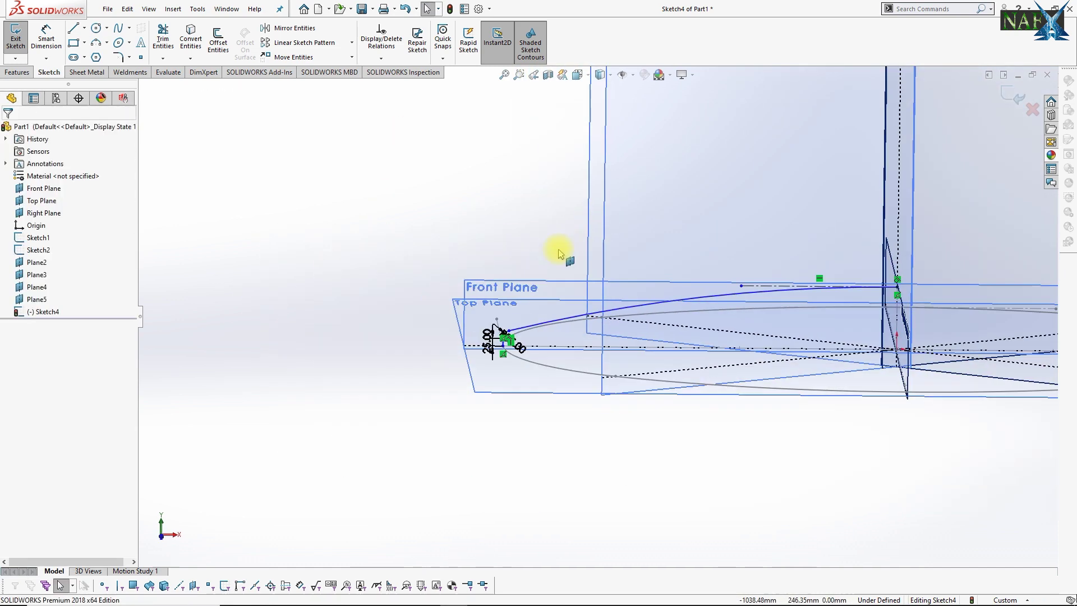
scroll(639, 285, up, 2)
key(space)
click(684, 382)
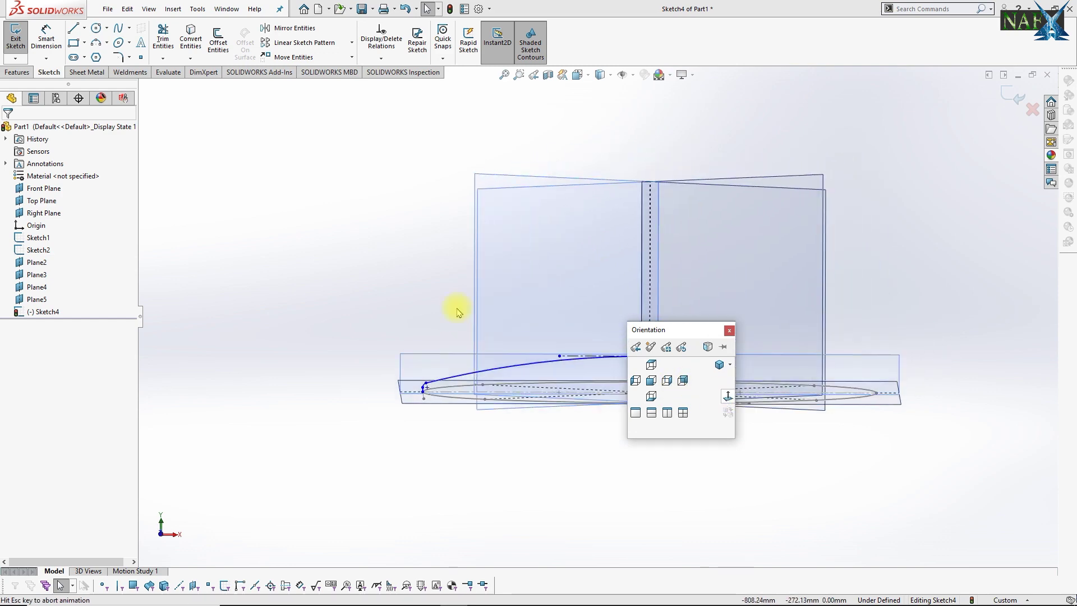
mouse_move(808, 284)
middle_down()
mouse_move(474, 361)
mouse_move(488, 356)
mouse_move(541, 436)
mouse_move(516, 428)
mouse_move(524, 444)
mouse_move(522, 355)
middle_up()
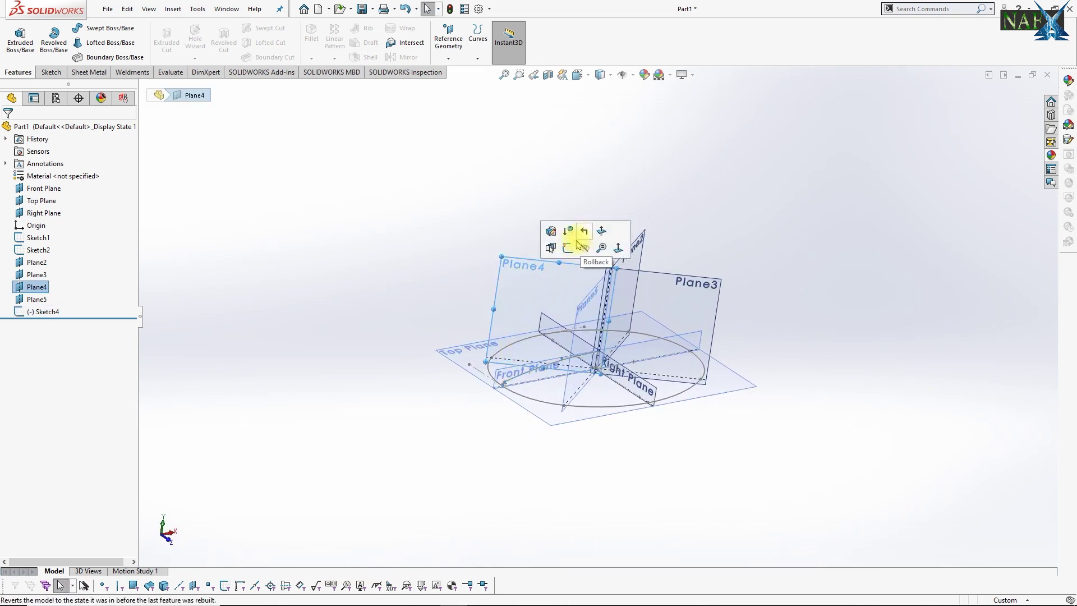
Step: On Plane4, sketch an upright from the ellipse tip, a small tangent arc and a long arc
click(568, 250)
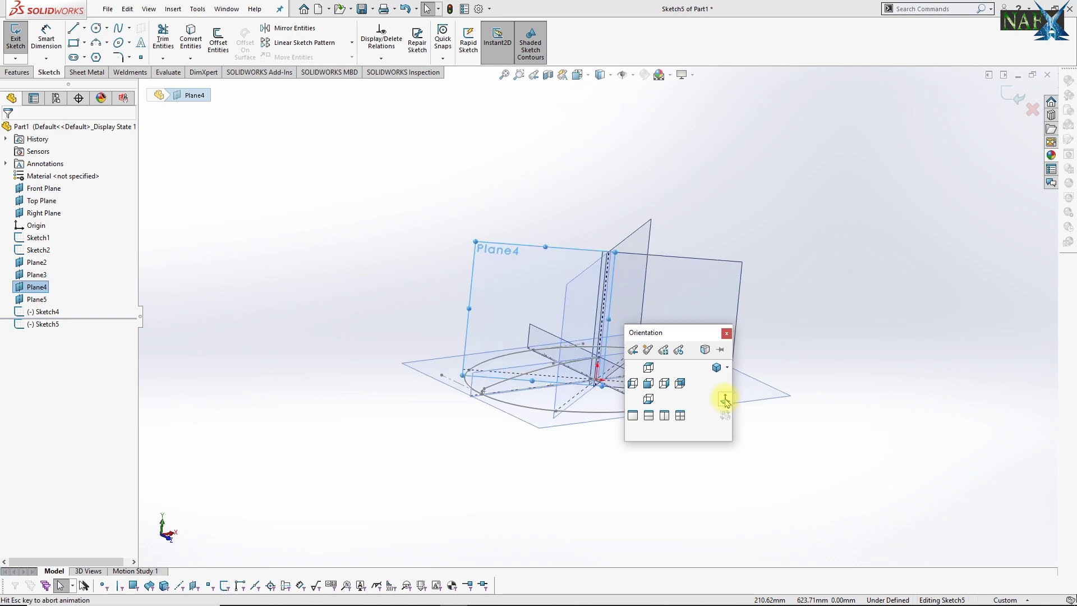
click(72, 31)
middle_drag(447, 384, 460, 406)
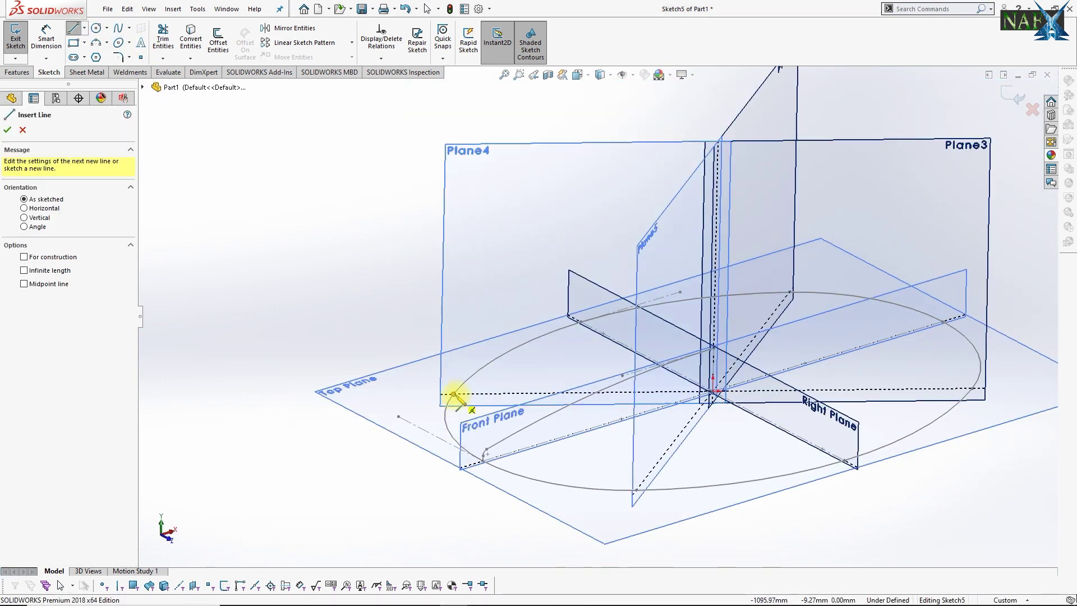
click(453, 393)
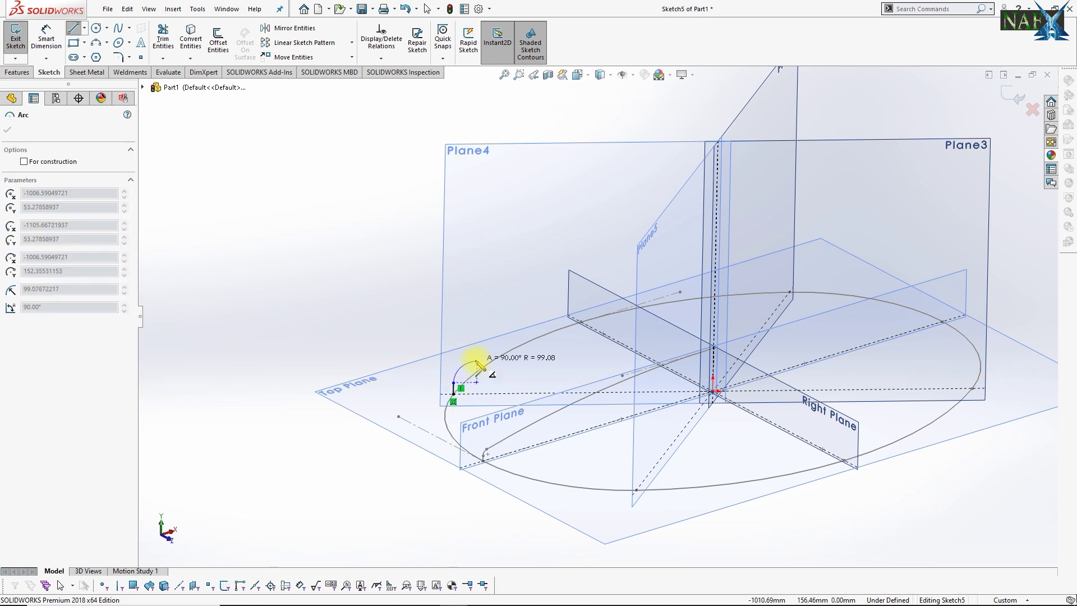
click(472, 361)
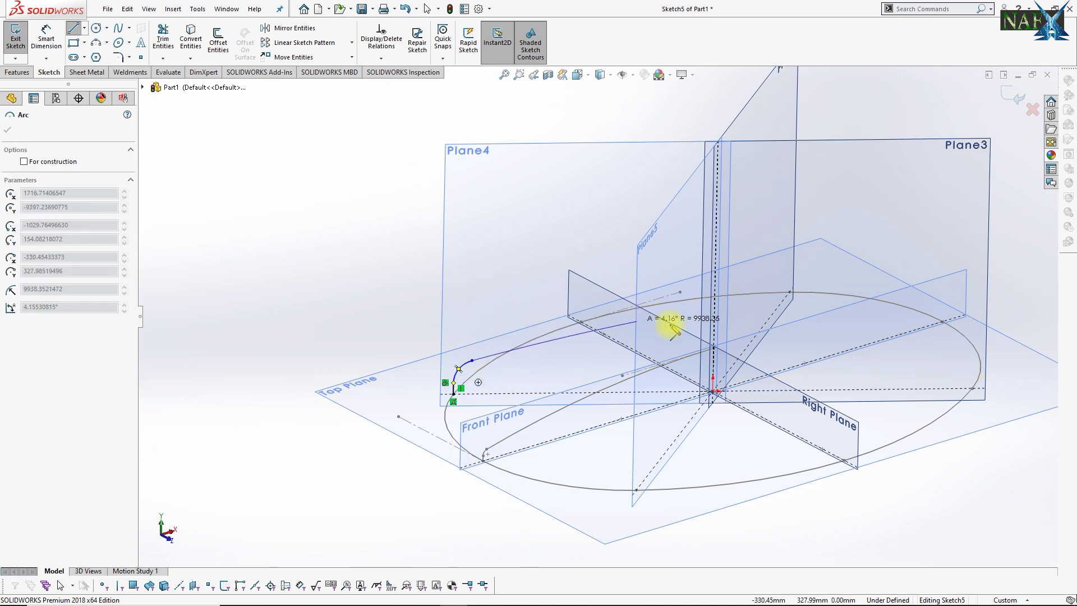
click(713, 349)
key(Escape)
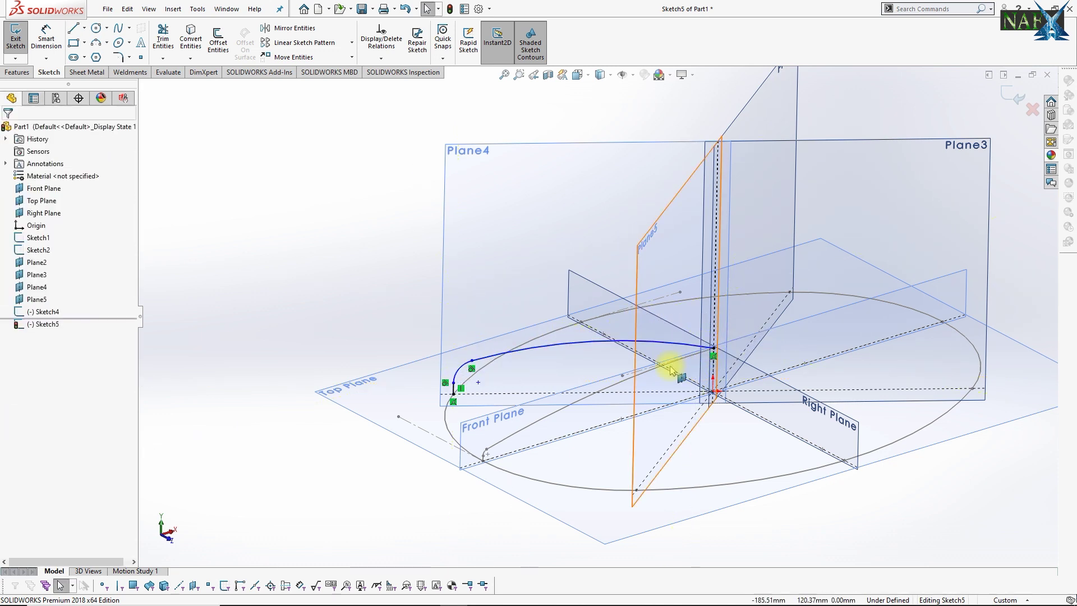
Step: Face the sketch plane, reshape the long arc and make it tangent to the centreline
key(space)
key(ctrl+1)
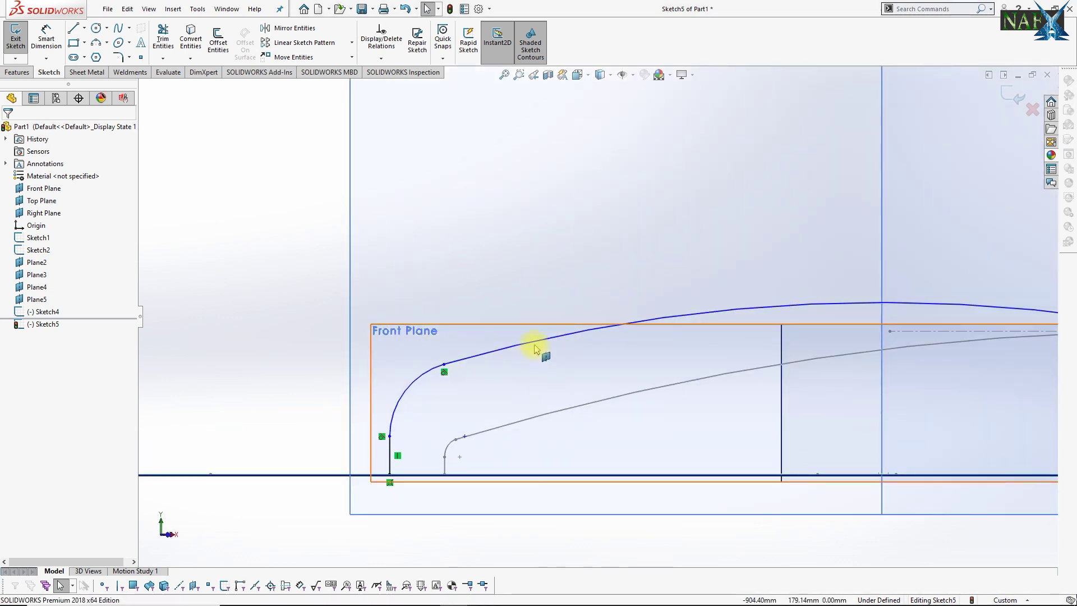
drag(536, 349, 529, 368)
scroll(956, 337, down, 3)
scroll(768, 315, down, 1)
click(762, 309)
key(Escape)
ctrl+click(763, 306)
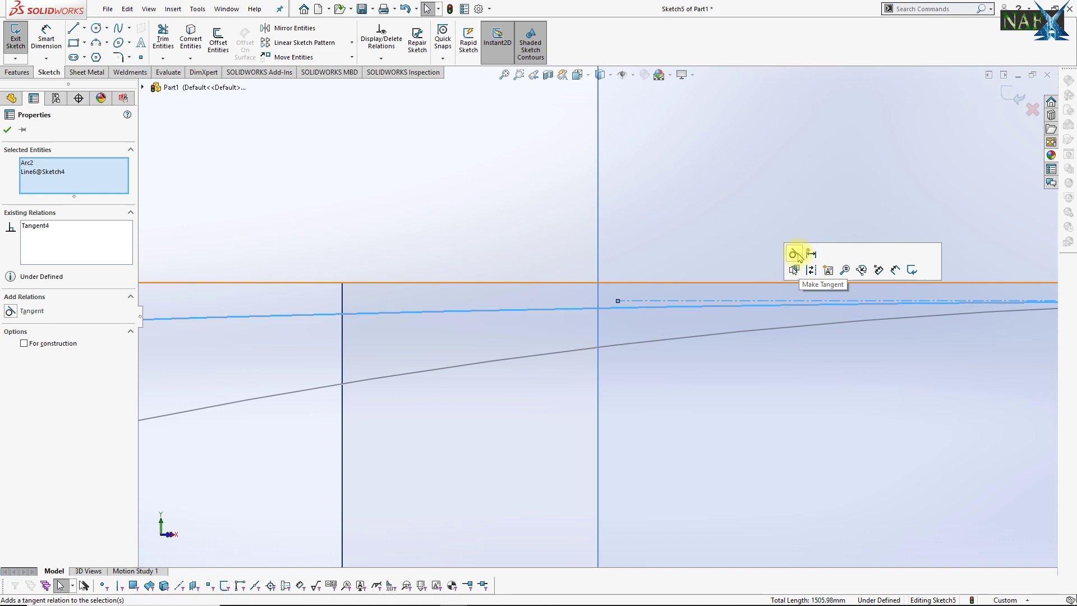
click(798, 257)
scroll(500, 355, up, 3)
scroll(410, 343, up, 1)
Step: Dimension the upright to 25 mm and the fillet to R25, then exit the sketch
click(47, 36)
scroll(393, 364, down, 2)
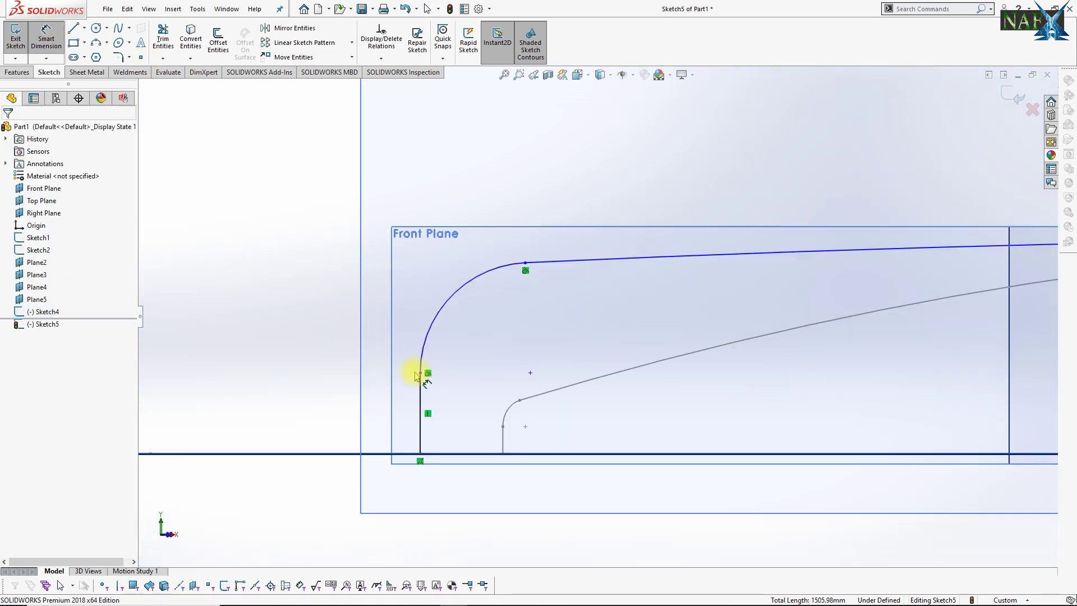
click(420, 392)
click(328, 426)
text(25)
key(Return)
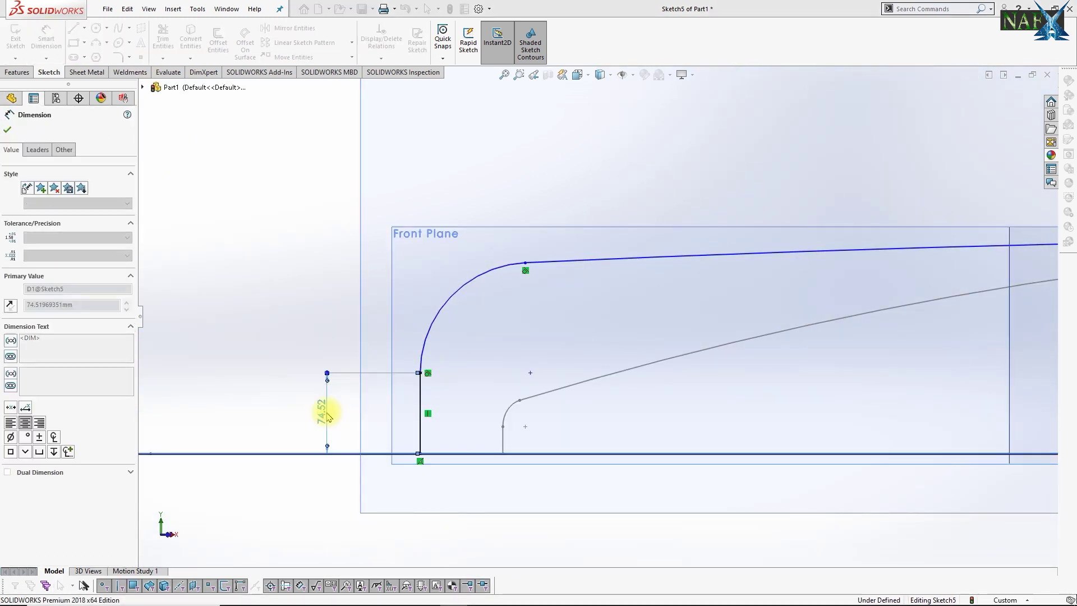
click(480, 354)
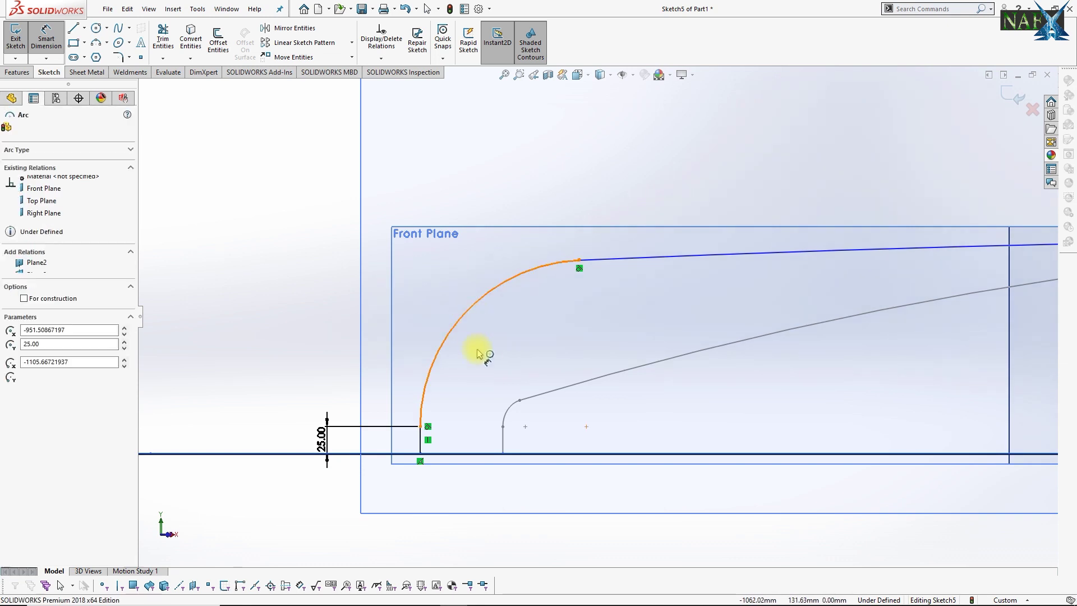
click(478, 353)
click(481, 358)
text(25)
key(Return)
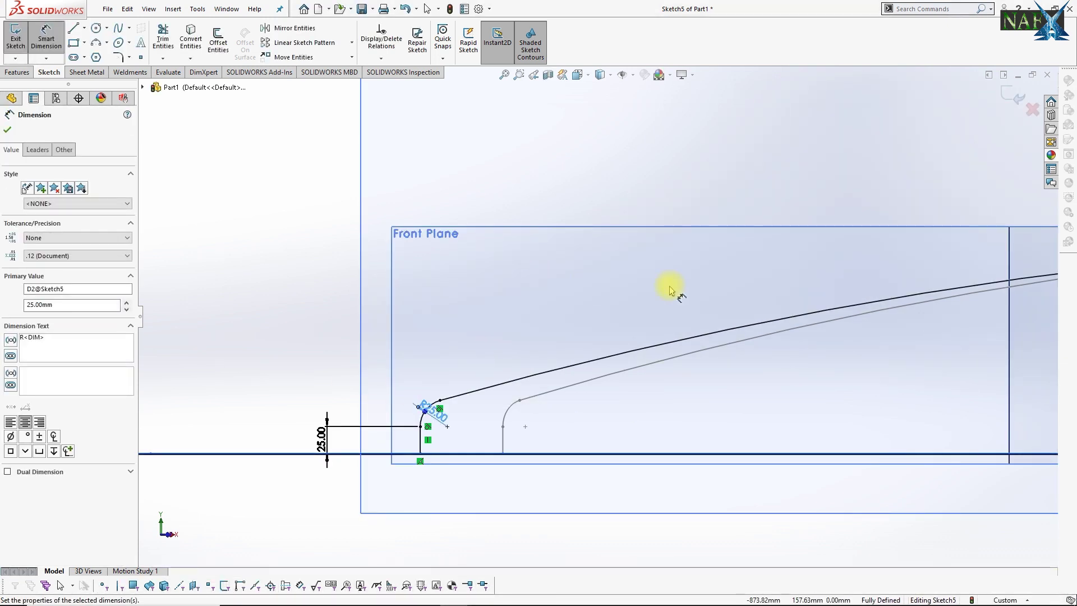
scroll(670, 290, up, 5)
click(1012, 96)
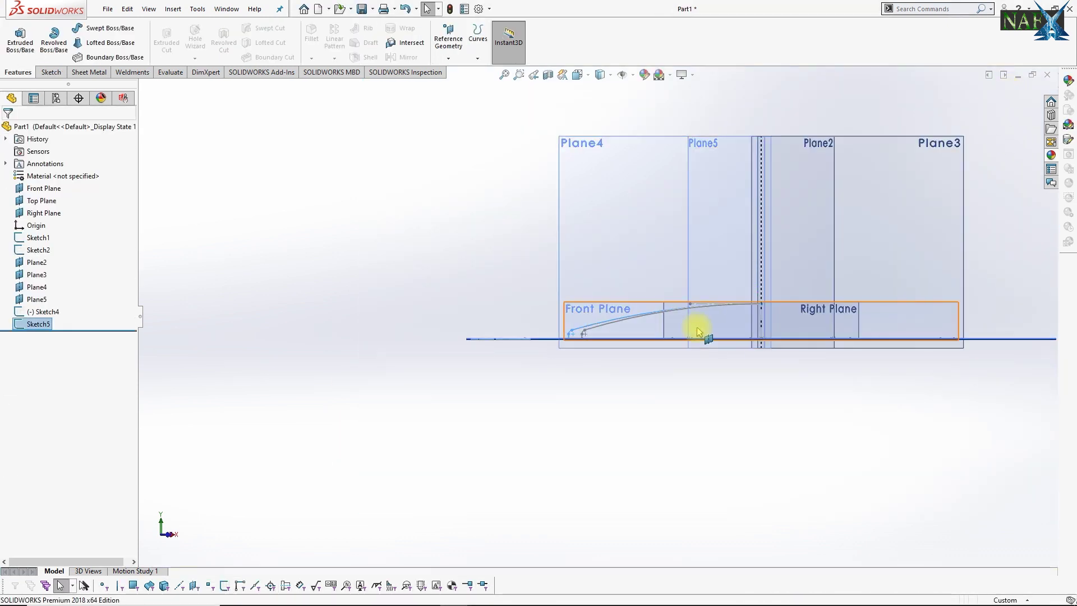
Step: Orbit to a 3-D view and select the Right Plane
mouse_move(704, 337)
middle_down()
mouse_move(748, 343)
mouse_move(761, 416)
mouse_move(697, 372)
mouse_move(702, 355)
mouse_move(665, 327)
middle_up()
scroll(673, 320, down, 3)
click(679, 316)
Step: On the Right Plane, sketch an upright line at the ellipse tip running into a long tangent arc
click(684, 294)
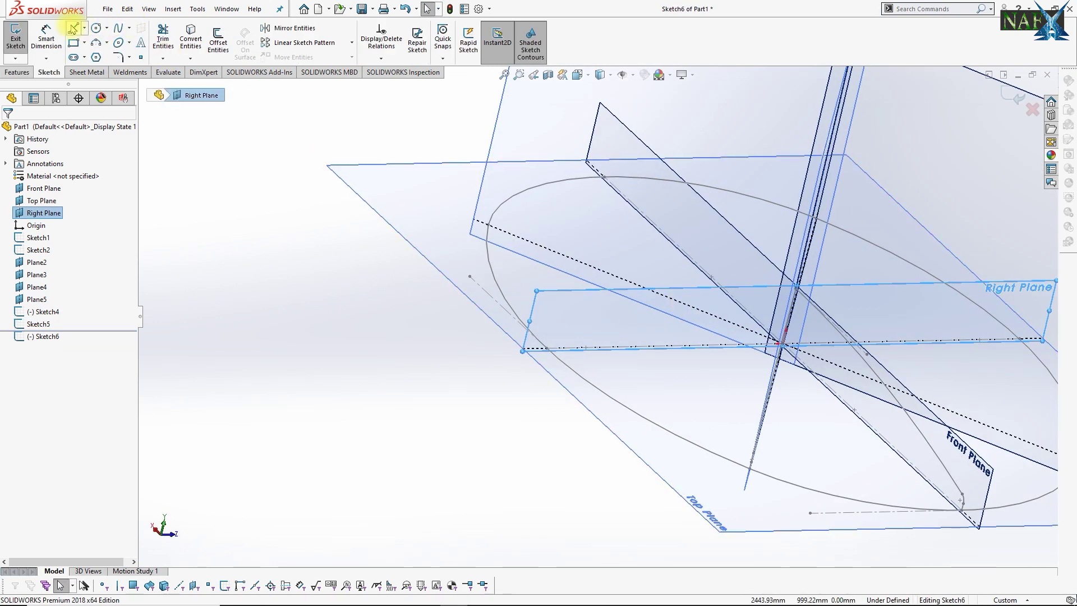
click(73, 28)
scroll(569, 362, down, 3)
click(539, 335)
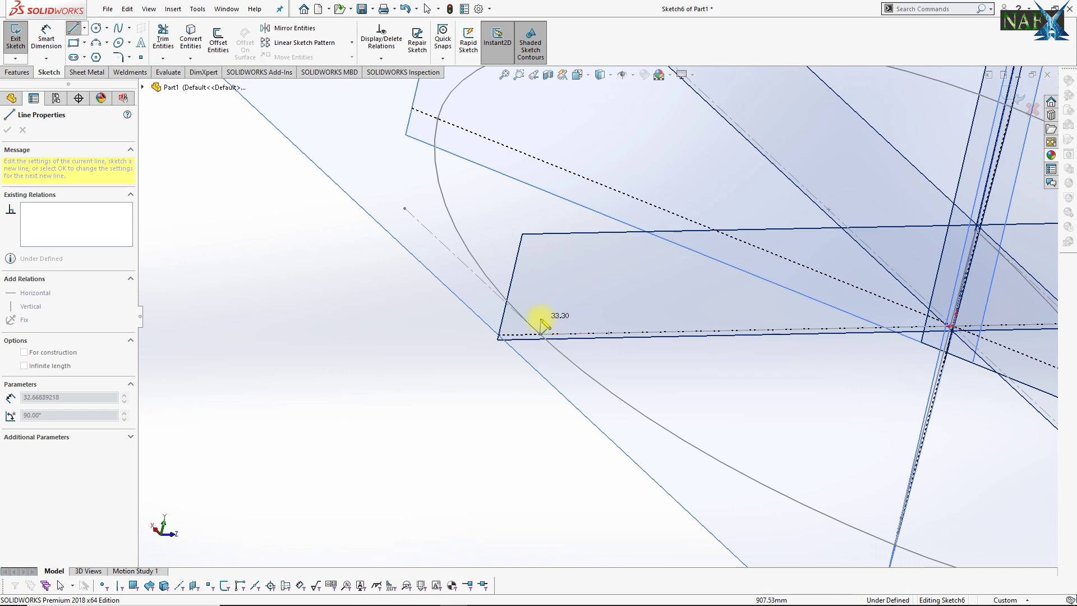
key(a)
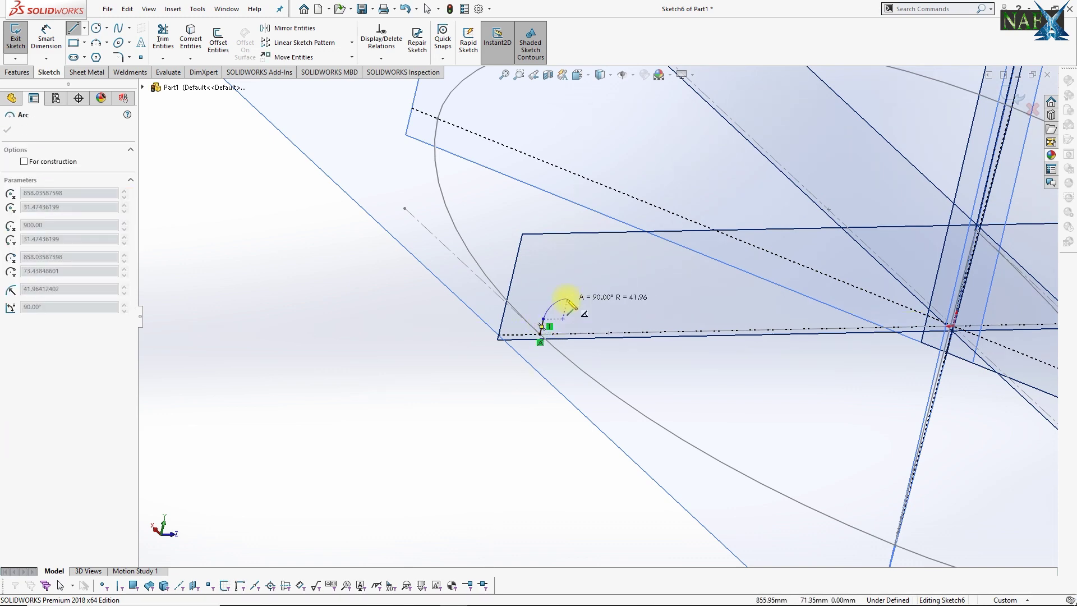
scroll(729, 258, down, 2)
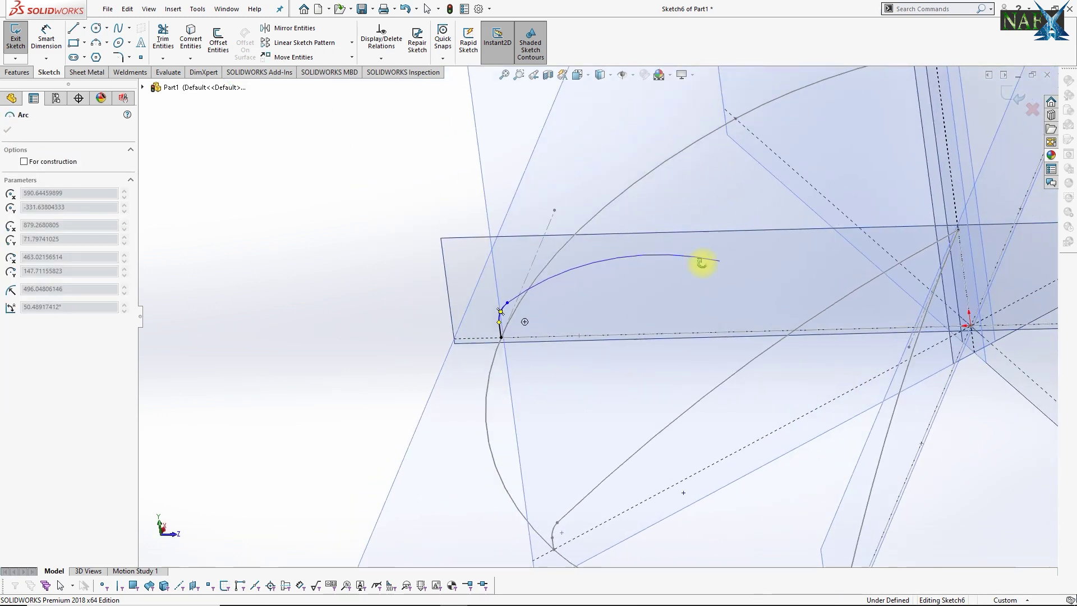
scroll(931, 252, down, 2)
scroll(931, 252, up, 2)
click(884, 277)
Step: Viewed square-on from the right, draw a centreline from the origin along the axis
mouse_move(884, 277)
middle_down()
mouse_move(755, 260)
mouse_move(647, 335)
middle_up()
middle_drag(587, 272, 877, 180)
key(space)
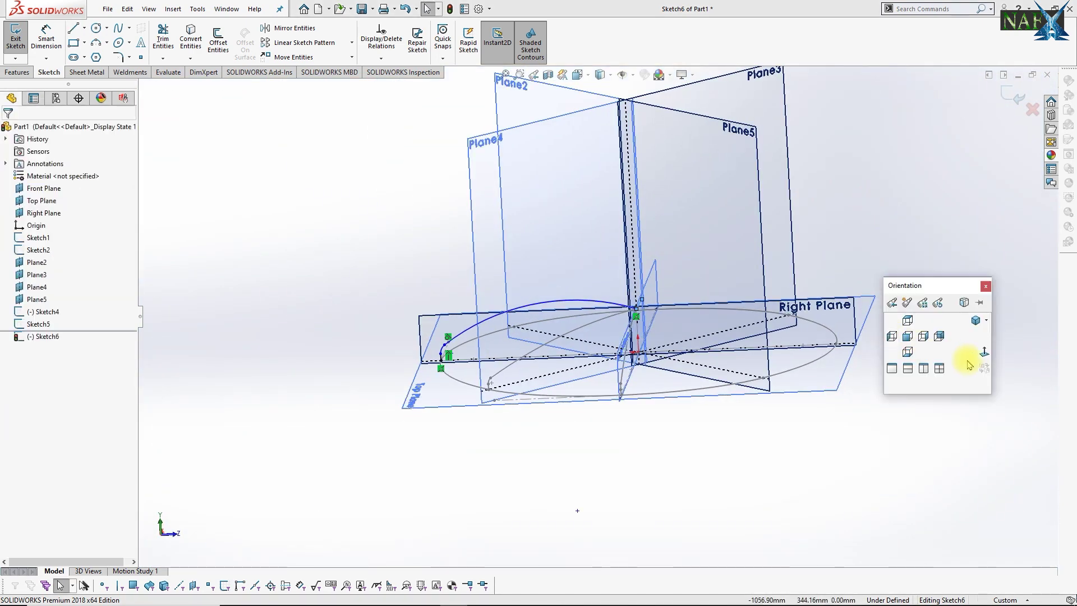
click(949, 356)
scroll(513, 413, down, 5)
click(510, 407)
click(758, 407)
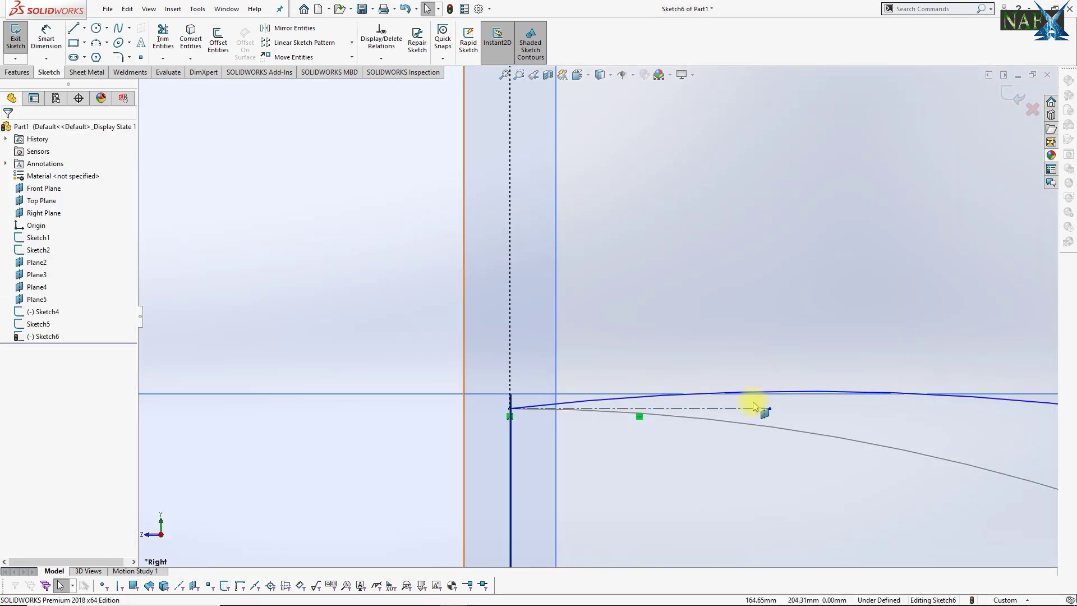
key(Escape)
scroll(758, 404, down, 1)
Step: Make the long arc tangent to the centreline
click(760, 422)
ctrl+click(728, 407)
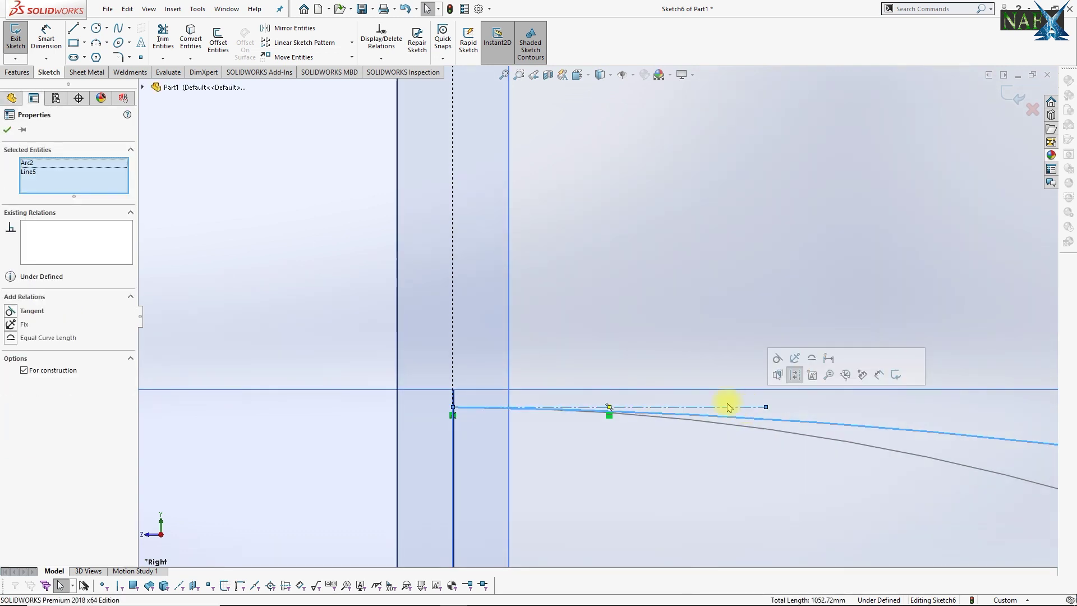
click(11, 312)
scroll(829, 361, down, 3)
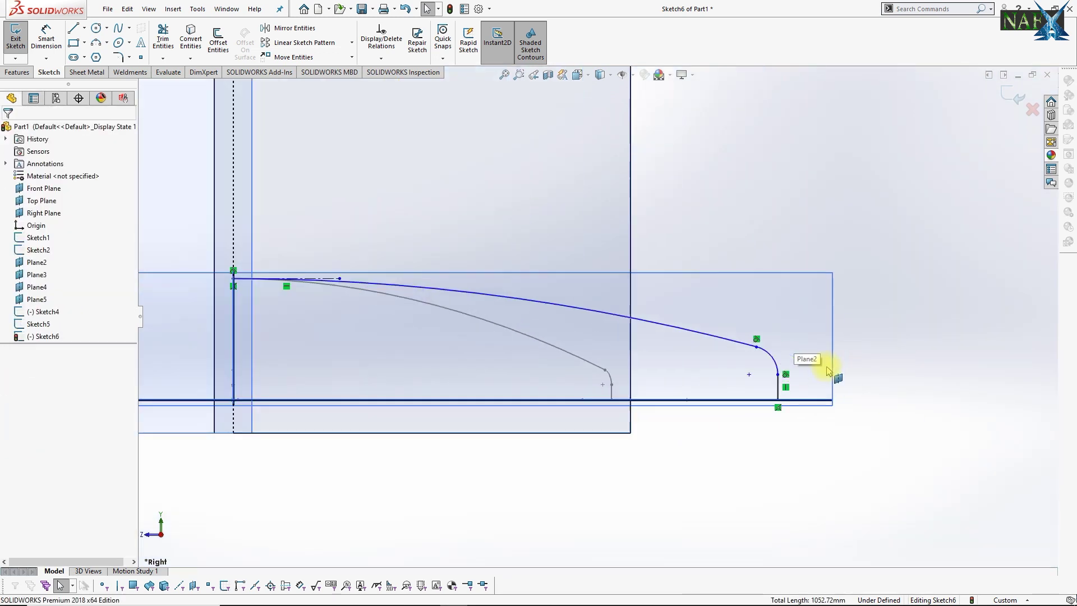
scroll(701, 370, down, 2)
scroll(693, 391, down, 1)
Step: Dimension the upright line to 25 mm and the fillet arc to R25
click(689, 388)
click(605, 367)
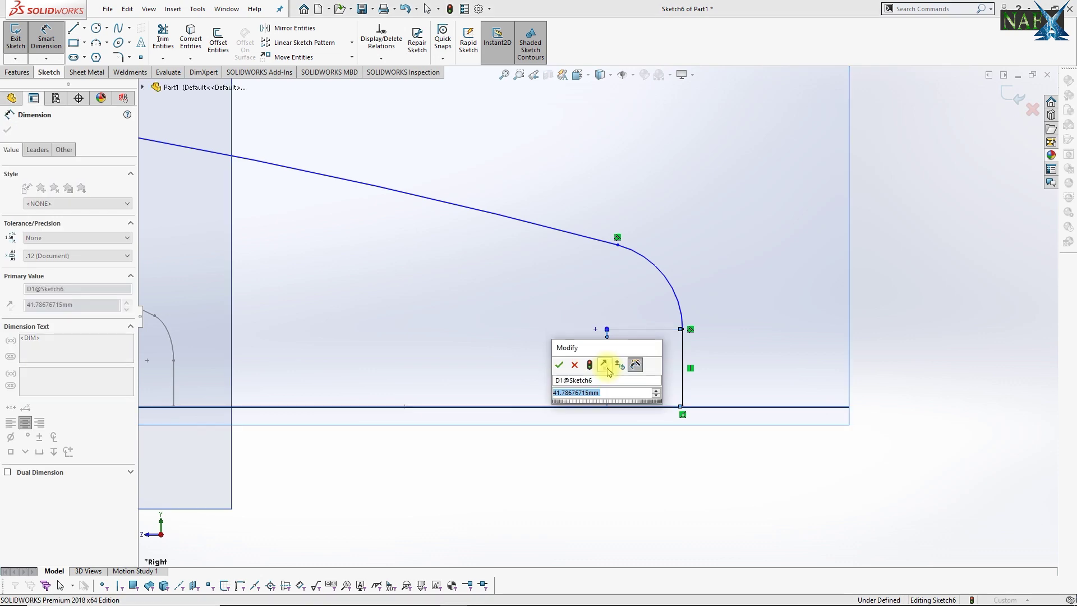
text(25)
key(Return)
click(649, 276)
click(595, 309)
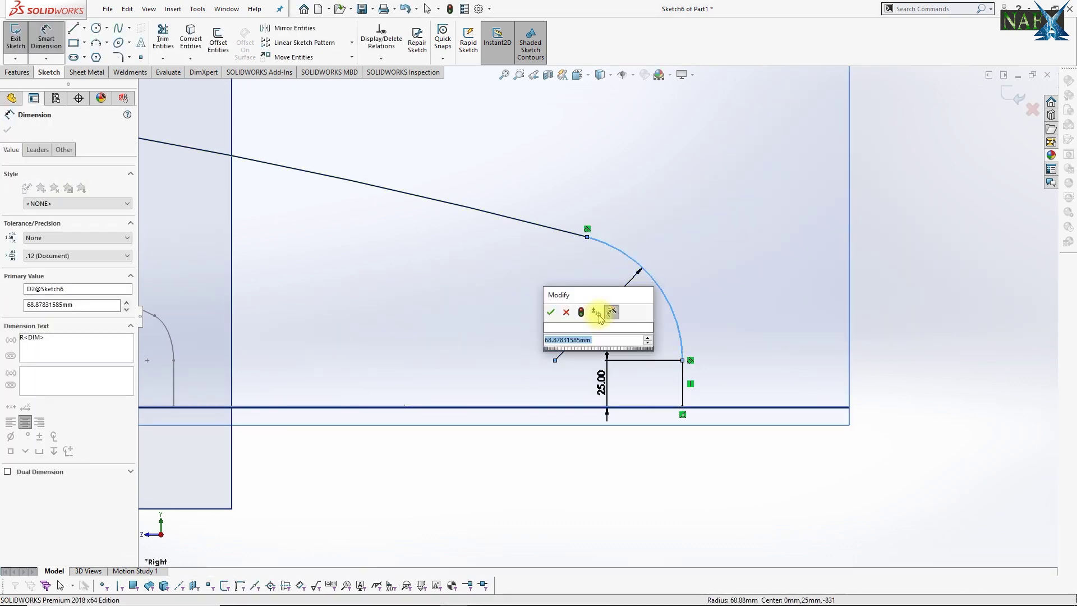
text(25)
key(Return)
key(Escape)
Step: Return to a 3-D view and exit the finished Right Plane sketch
scroll(673, 331, up, 5)
middle_drag(673, 330, 644, 307)
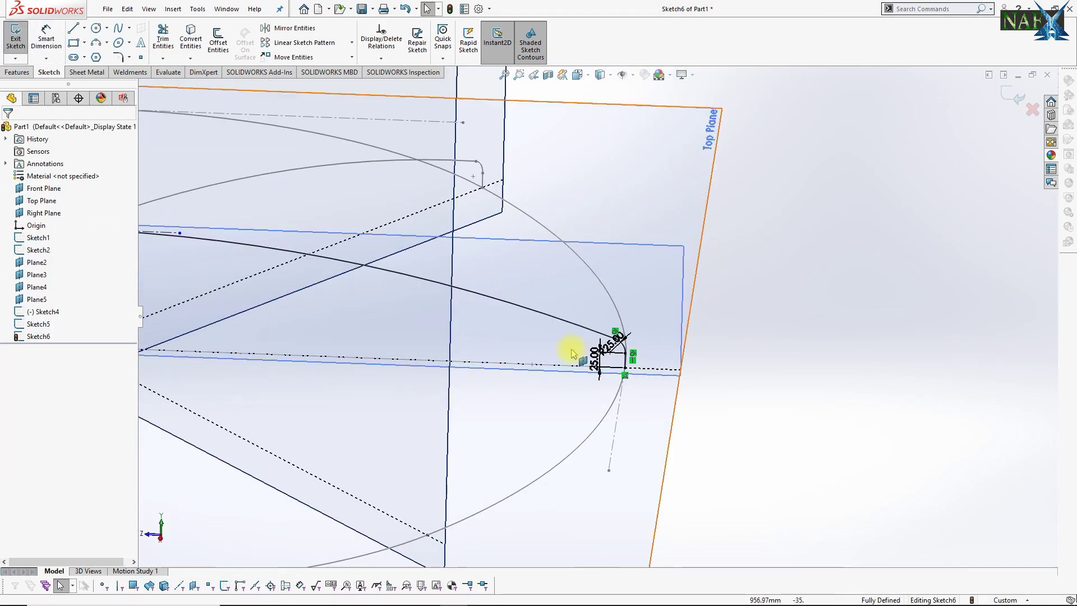
middle_drag(637, 348, 685, 289)
click(1021, 97)
mouse_move(565, 329)
middle_down()
mouse_move(437, 360)
mouse_move(432, 439)
mouse_move(238, 346)
middle_up()
Step: On Plane2, sketch an upright line at the ellipse tip leading into a long arc ending at the crown
click(286, 308)
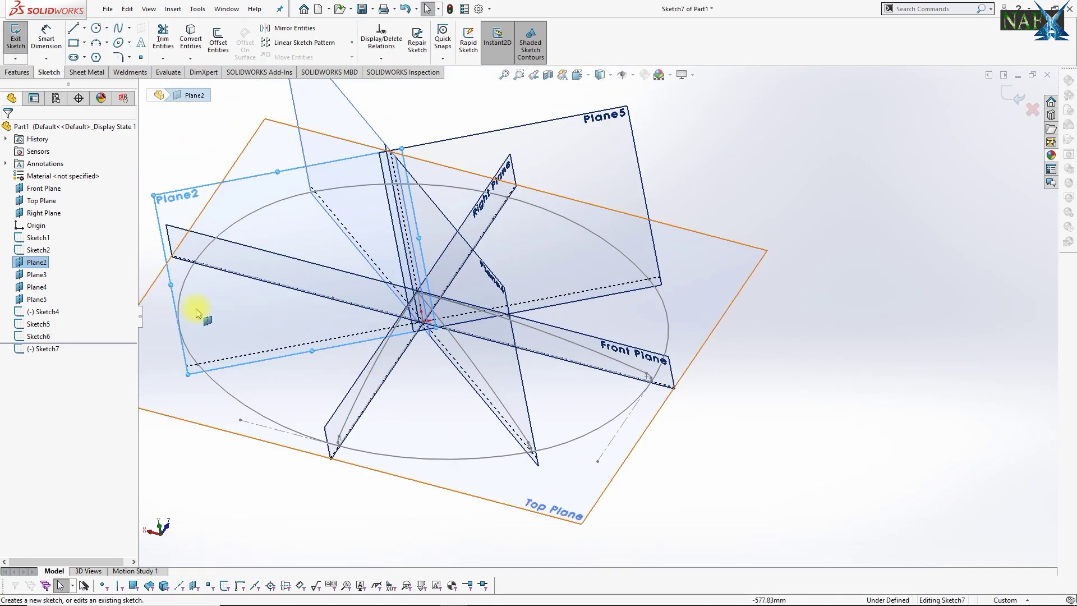
click(74, 28)
drag(214, 381, 198, 355)
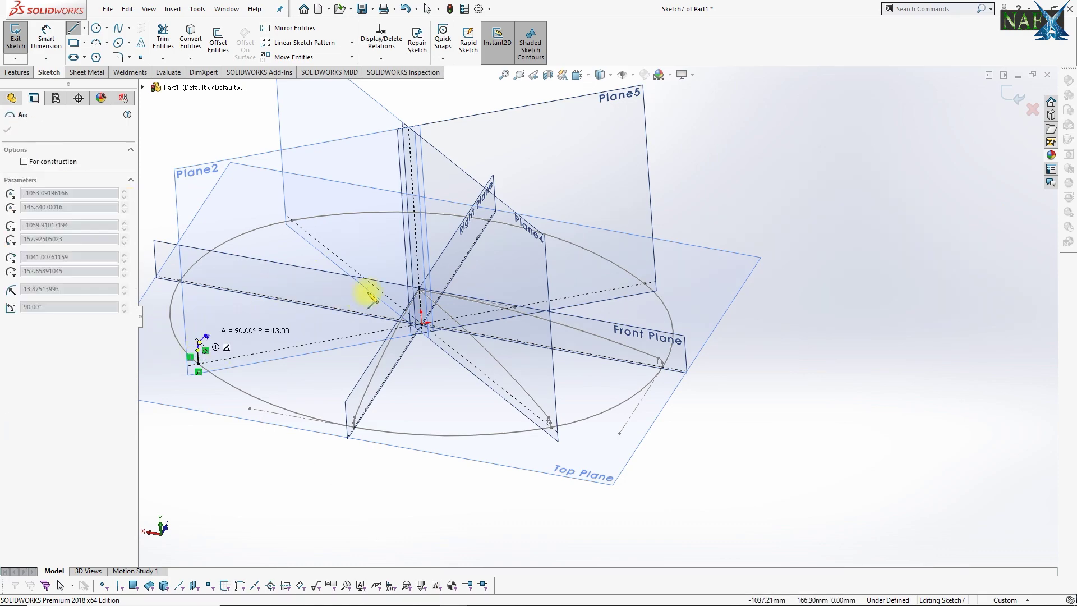
scroll(370, 292, down, 5)
scroll(493, 311, down, 2)
click(578, 293)
scroll(578, 292, up, 5)
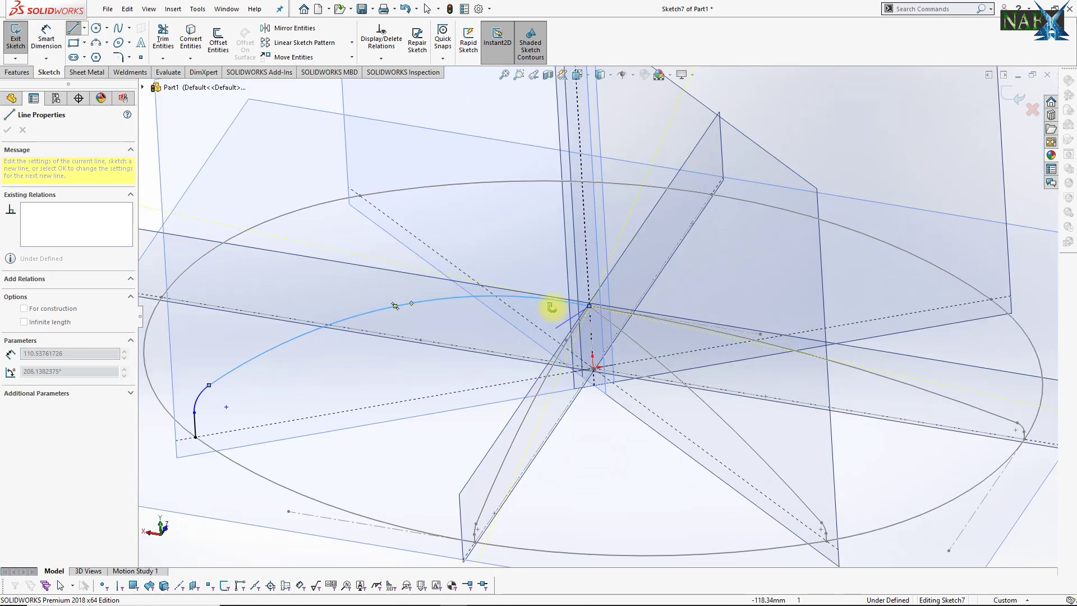
key(Escape)
Step: Viewing Plane2 square-on, make the long arc tangent to the top line and reposition its lower endpoint
key(space)
click(681, 368)
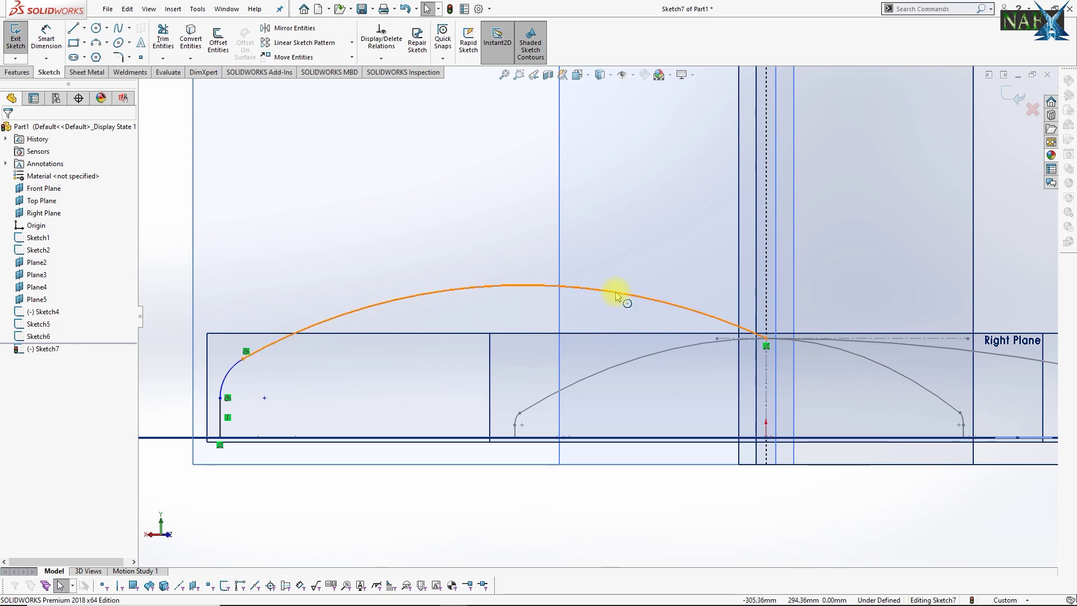
click(622, 306)
scroll(690, 314, down, 5)
click(696, 315)
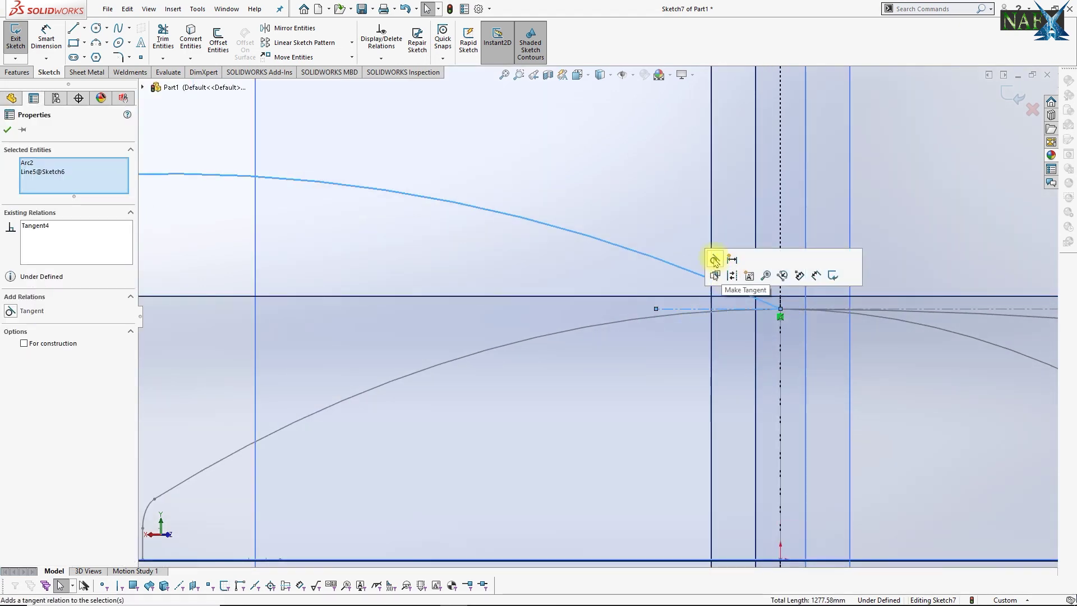
scroll(528, 265, up, 3)
scroll(357, 512, up, 2)
scroll(368, 527, down, 2)
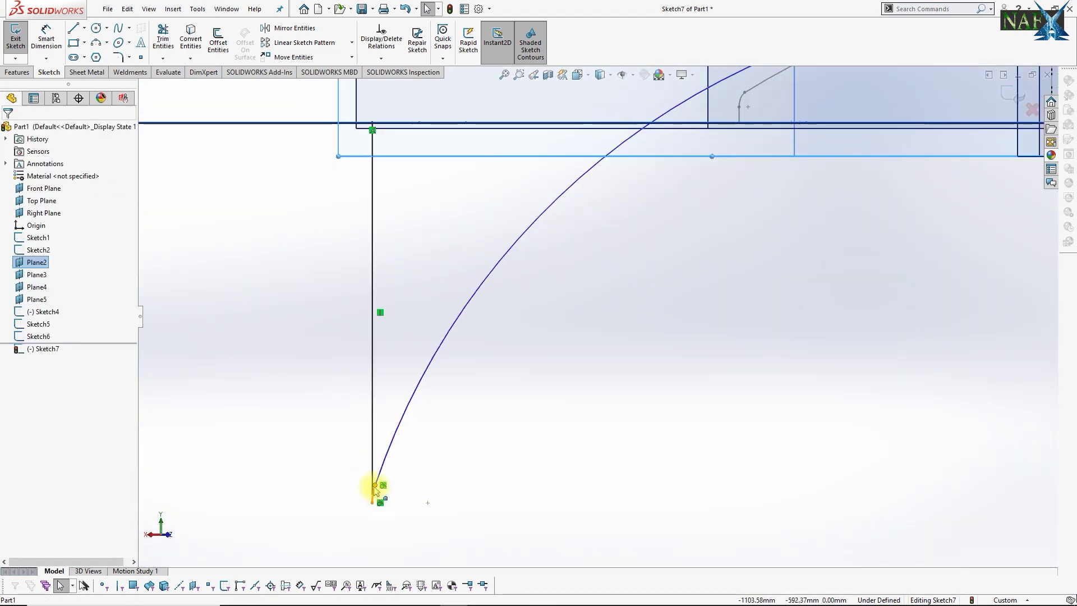
drag(368, 519, 394, 180)
scroll(546, 258, down, 3)
Step: Dimension the corner arc to R25 and the short vertical edge to 25 mm
key(d)
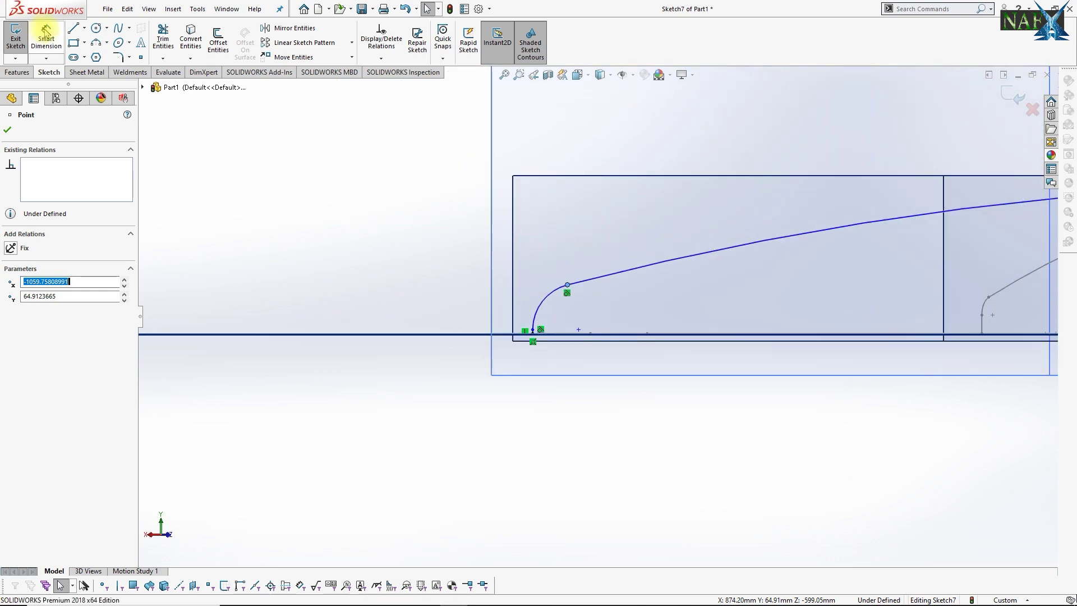
scroll(533, 277, down, 2)
click(546, 300)
click(556, 305)
text(25)
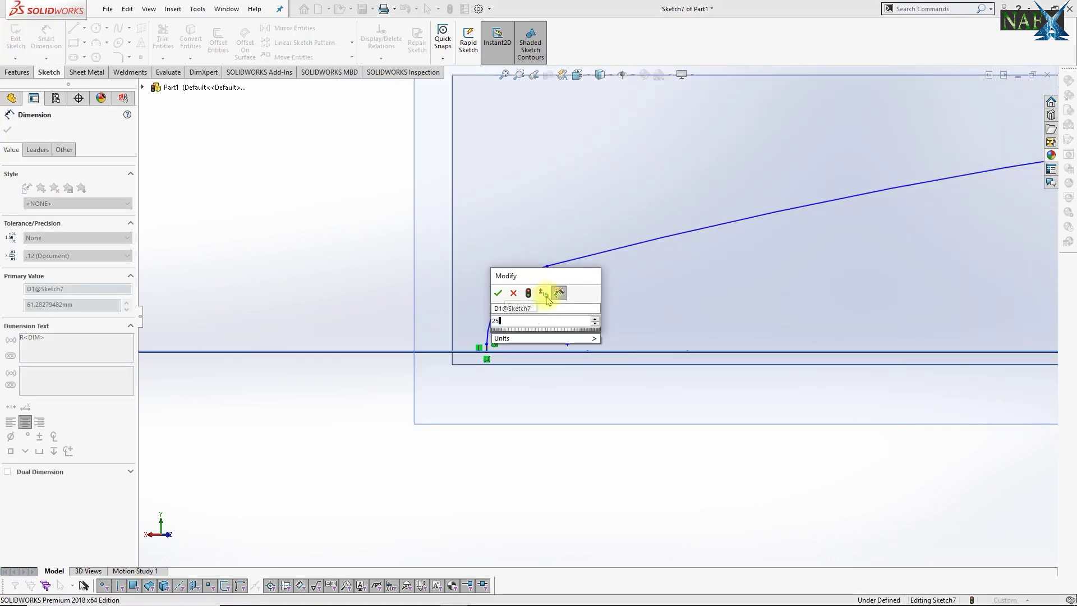
key(Return)
scroll(504, 323, down, 2)
click(513, 331)
click(339, 328)
text(25)
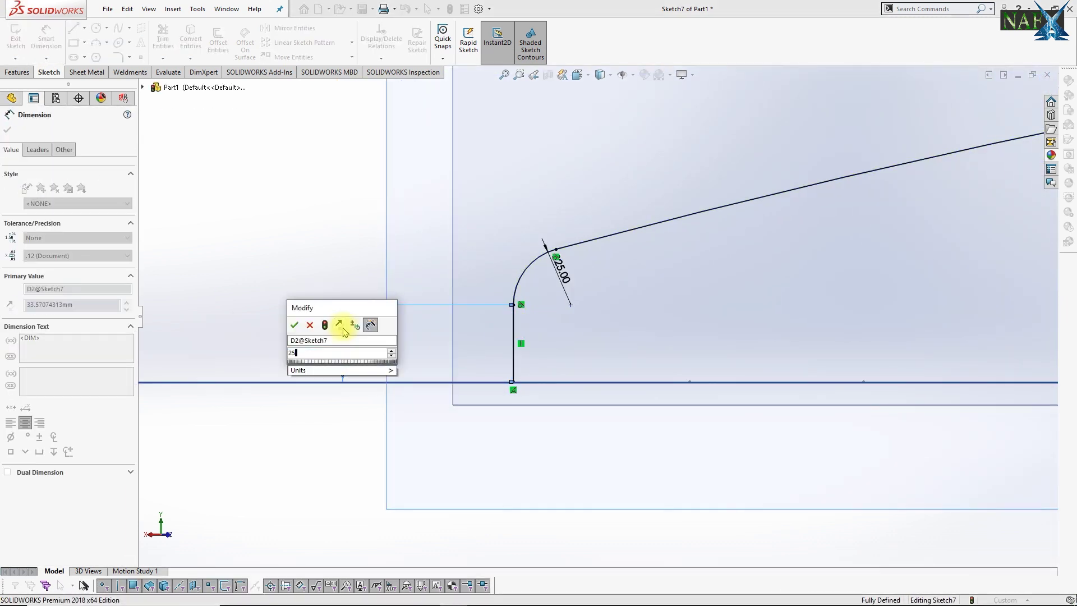
key(Return)
Step: Close Sketch7 and begin a new sketch on the Front Plane
scroll(594, 318, up, 3)
scroll(586, 308, up, 2)
key(ctrl+b)
mouse_move(728, 356)
middle_down()
mouse_move(817, 437)
mouse_move(815, 475)
mouse_move(684, 307)
mouse_move(726, 344)
mouse_move(697, 331)
mouse_move(700, 343)
mouse_move(564, 250)
mouse_move(584, 300)
mouse_move(557, 293)
mouse_move(563, 244)
mouse_move(521, 353)
middle_up()
scroll(685, 307, down, 2)
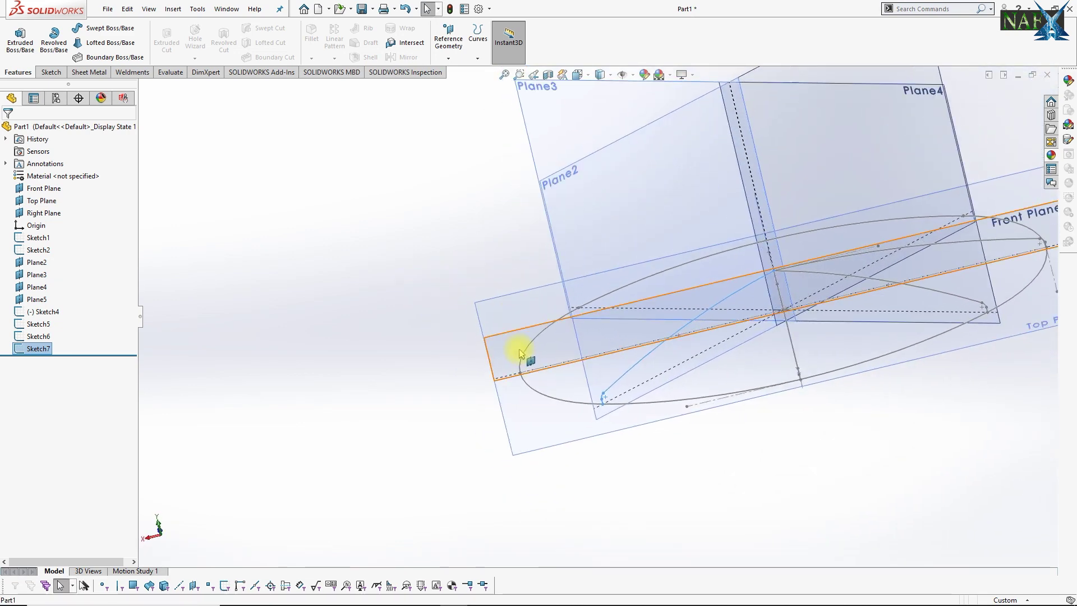
click(566, 316)
Step: On the Front Plane, draw the profile from the oval's right end up to an arc at the crown
key(space)
click(937, 440)
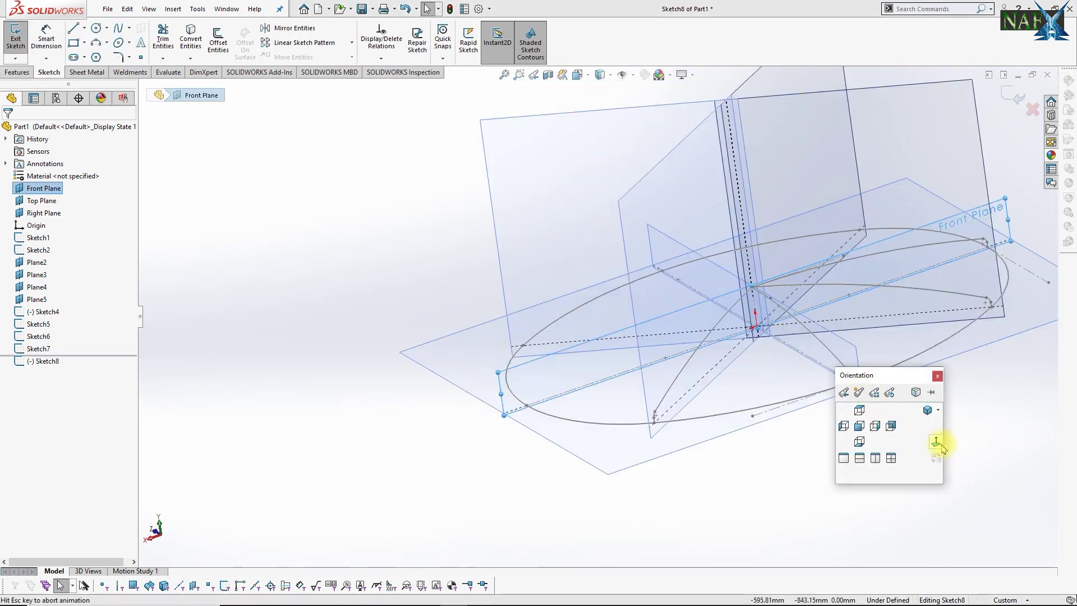
click(73, 31)
scroll(769, 408, down, 3)
scroll(740, 389, down, 2)
mouse_move(740, 389)
middle_down()
mouse_move(697, 402)
mouse_move(810, 413)
middle_up()
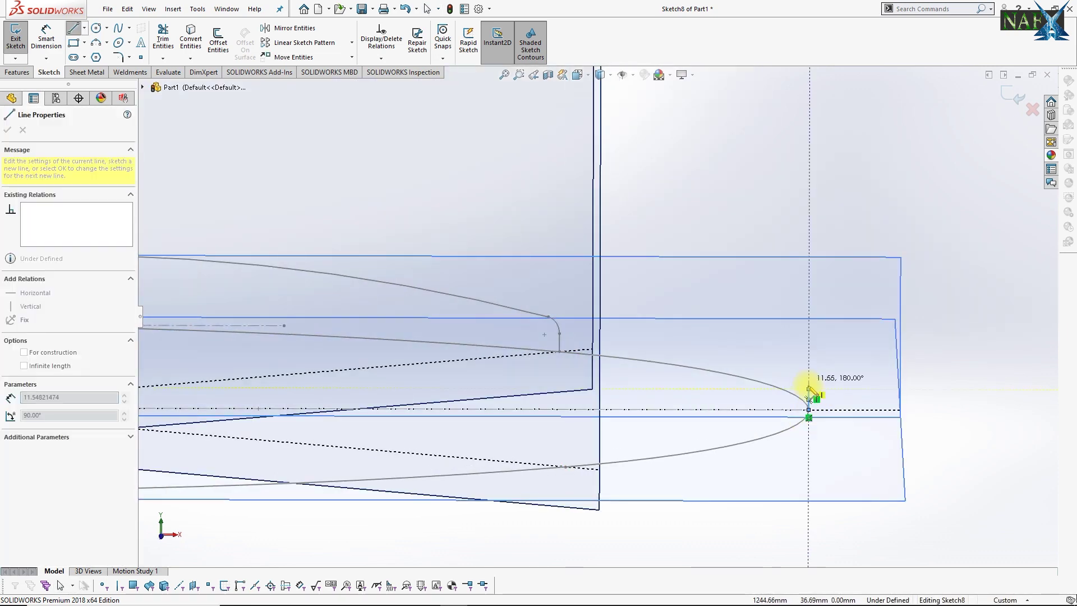
mouse_move(791, 377)
middle_down()
mouse_move(493, 293)
mouse_move(361, 292)
mouse_move(629, 327)
mouse_move(629, 340)
middle_up()
click(633, 328)
key(Escape)
Step: Flatten the long arc and make it tangent to the top line of Sketch4
mouse_move(711, 343)
middle_down()
mouse_move(828, 365)
mouse_move(835, 350)
middle_up()
key(space)
click(875, 404)
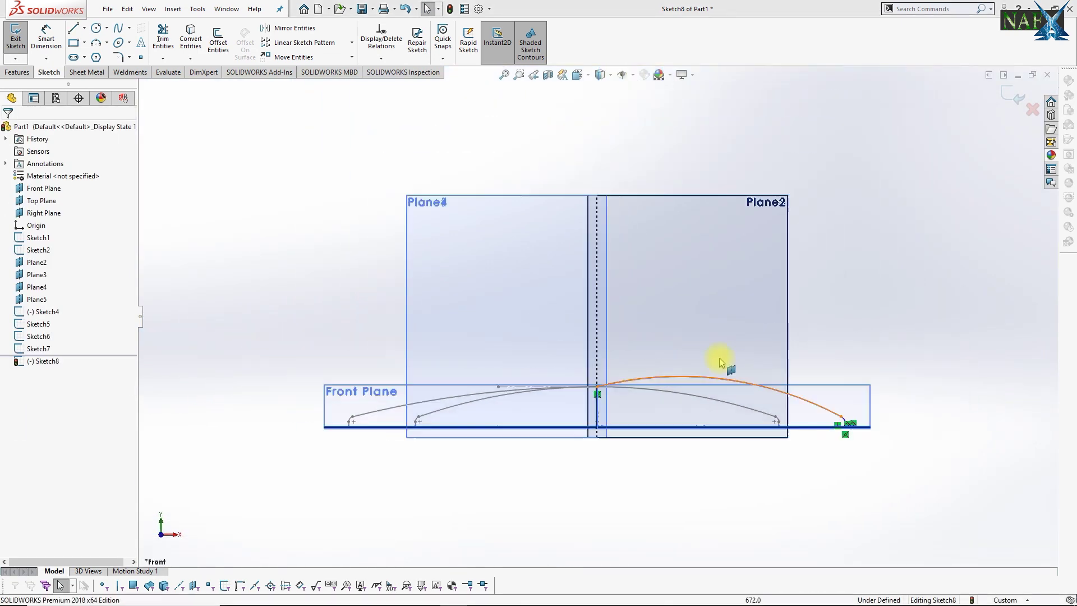
drag(629, 397, 629, 420)
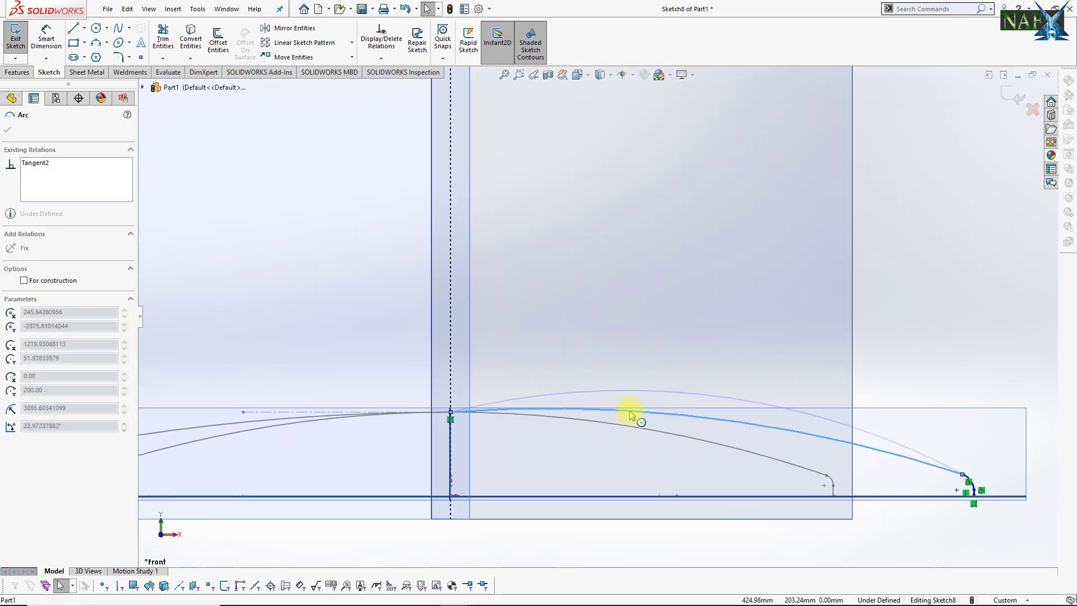
ctrl+click(305, 413)
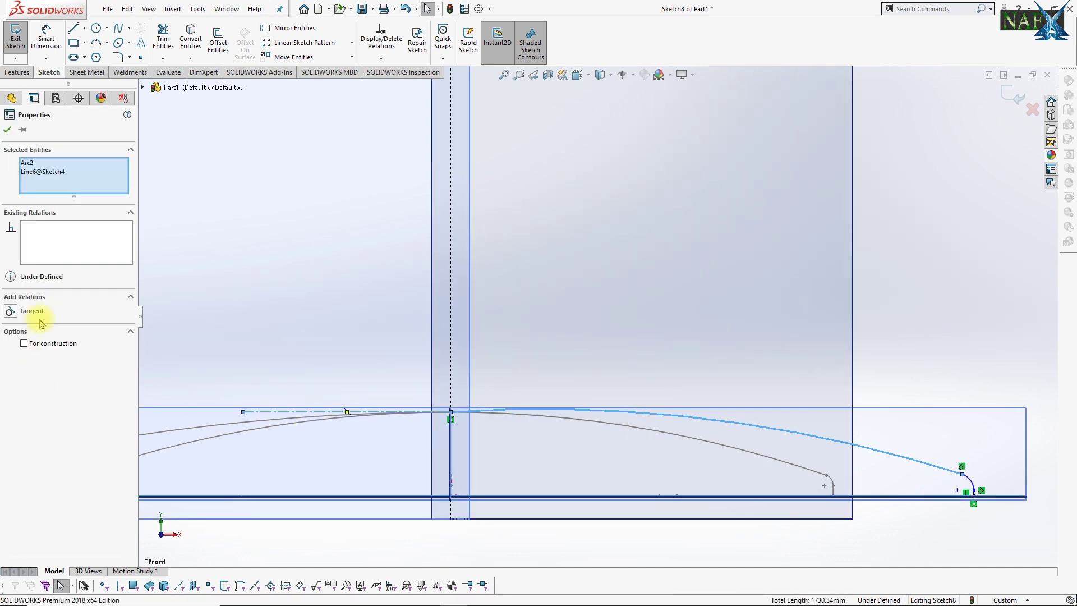
click(902, 396)
Step: Dimension the vertical edge to 25 mm and the corner arc to R25
click(966, 455)
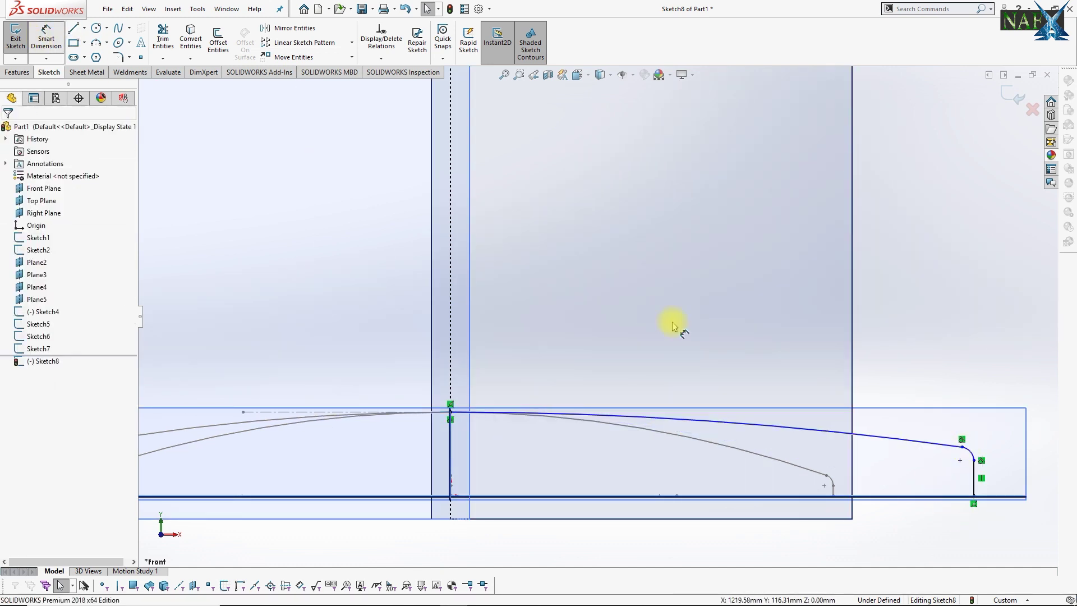
key(d)
click(854, 446)
click(966, 458)
text(25)
key(Return)
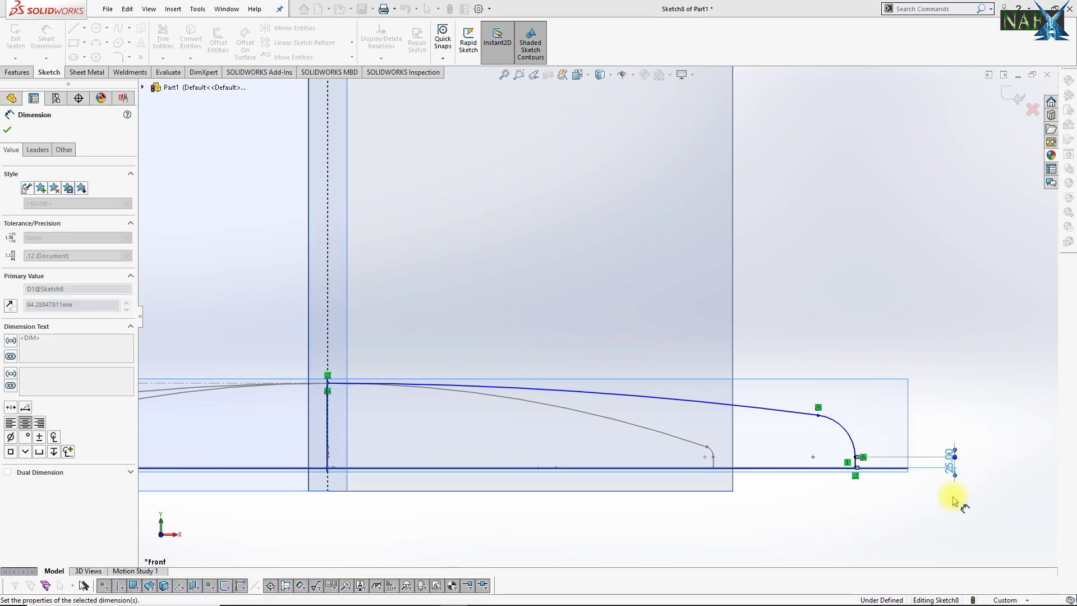
click(844, 428)
click(820, 443)
text(25)
key(Return)
Step: Exit Sketch8 and start a new sketch on Plane3
mouse_move(824, 439)
middle_down()
mouse_move(781, 408)
mouse_move(755, 418)
middle_up()
key(Escape)
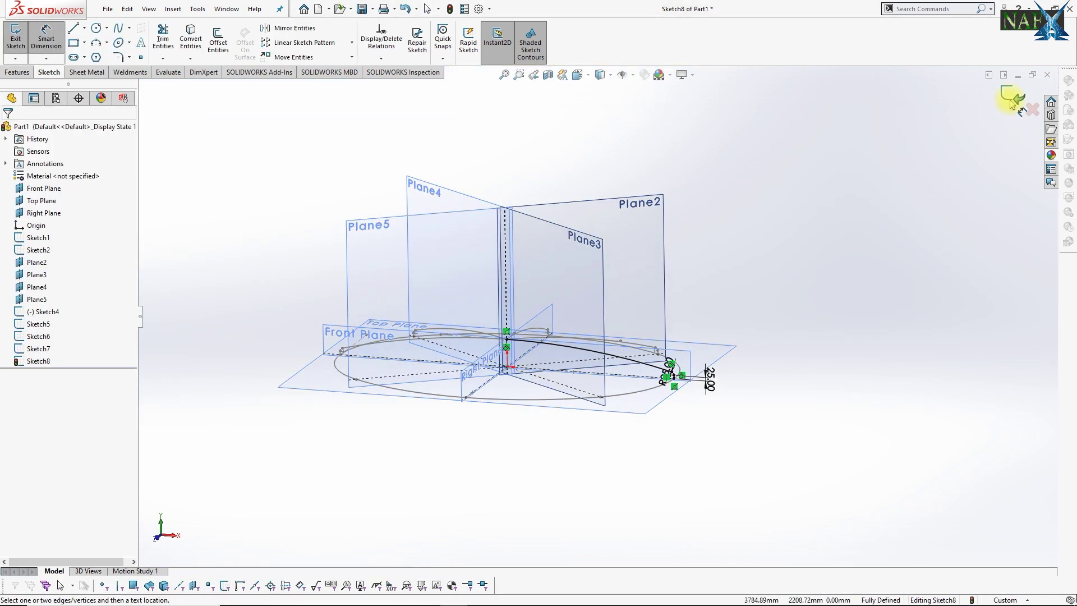
click(1014, 97)
mouse_move(608, 377)
middle_down()
mouse_move(510, 444)
mouse_move(404, 397)
middle_up()
click(404, 396)
click(452, 413)
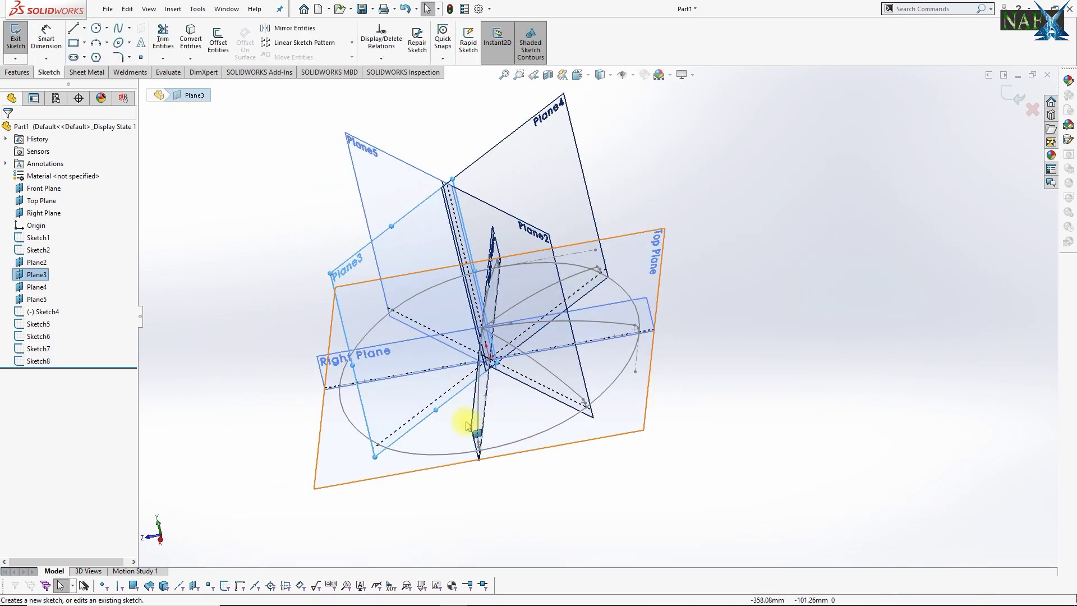
Step: On Plane3, draw the upright line from the oval's edge and the small corner arc
click(71, 30)
scroll(481, 408, down, 3)
click(487, 399)
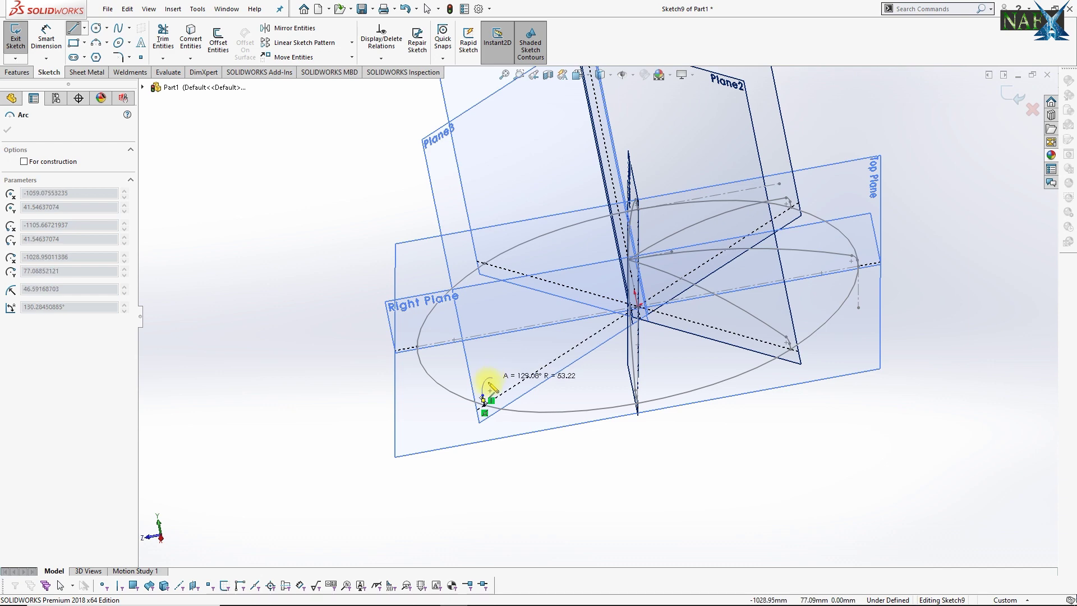
scroll(492, 385, down, 5)
click(306, 413)
key(Escape)
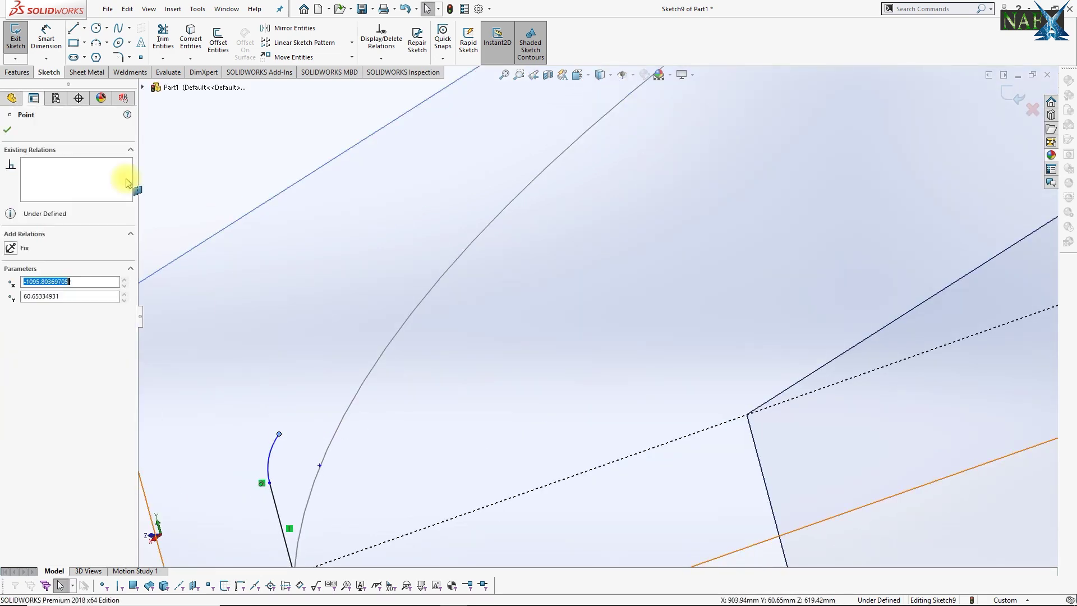
Step: Add a long arc from the corner arc's end up to the crown, then view the plane square-on
click(278, 433)
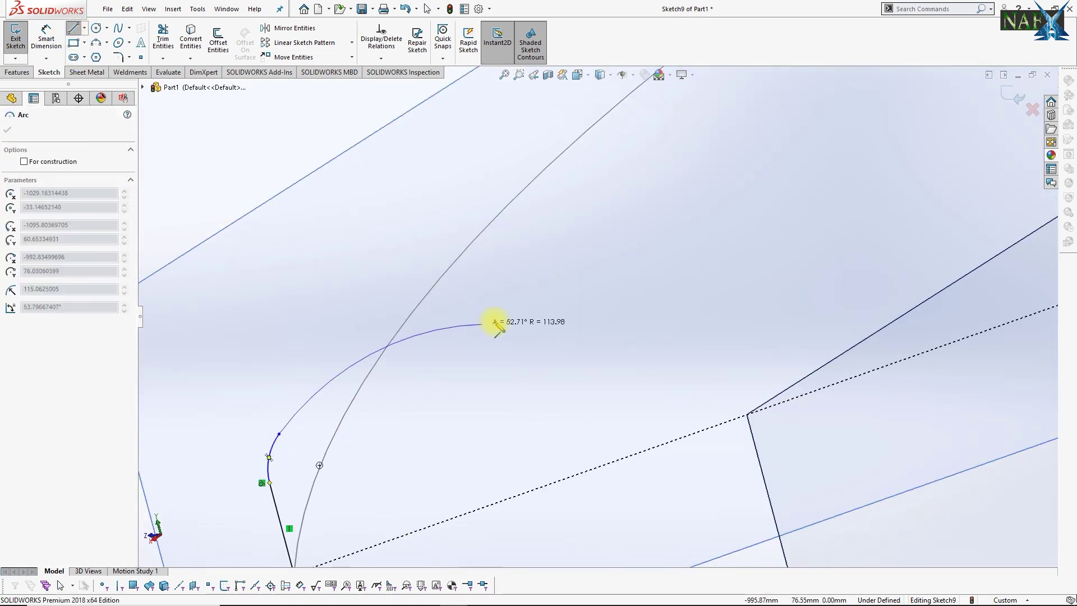
scroll(493, 320, up, 5)
scroll(496, 359, down, 5)
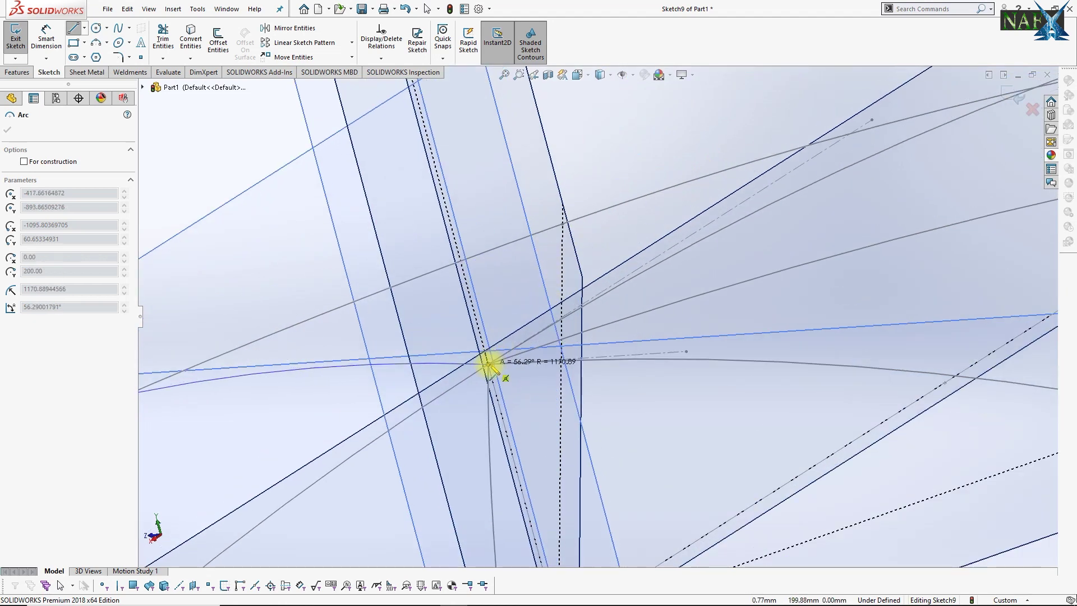
click(488, 365)
key(Escape)
scroll(510, 365, up, 5)
key(space)
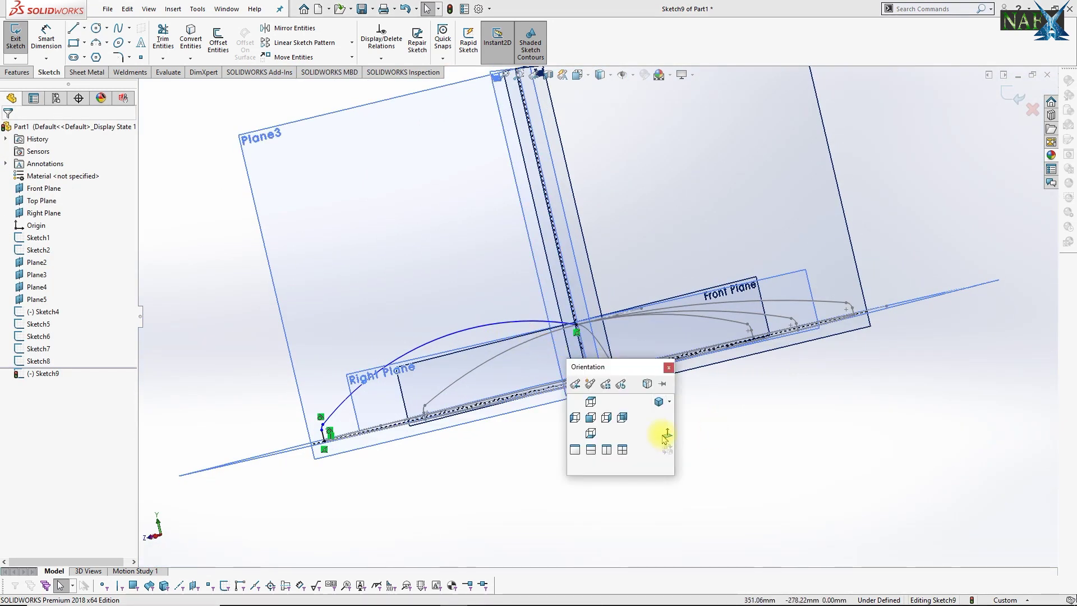
click(665, 435)
Step: Flatten the long arc and relate it tangent to the top line of Sketch4
click(533, 377)
drag(533, 377, 515, 412)
scroll(659, 397, up, 3)
click(617, 379)
ctrl+click(909, 383)
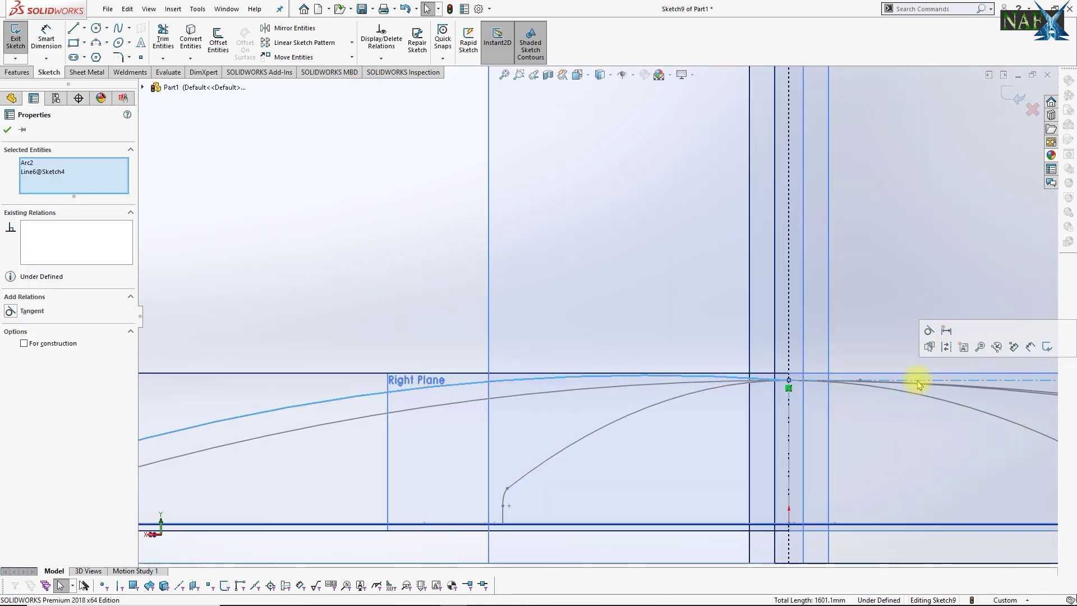
click(868, 337)
scroll(449, 373, down, 5)
scroll(295, 435, up, 8)
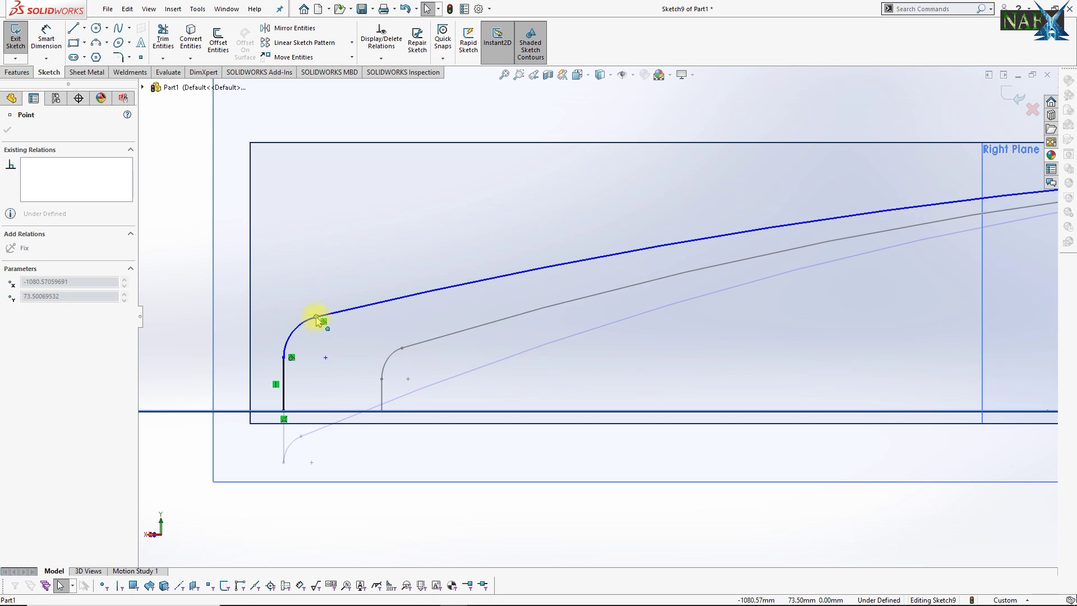
Step: Dimension the vertical edge to 25 mm and the corner radius to R25, then exit Sketch9
click(244, 381)
text(25)
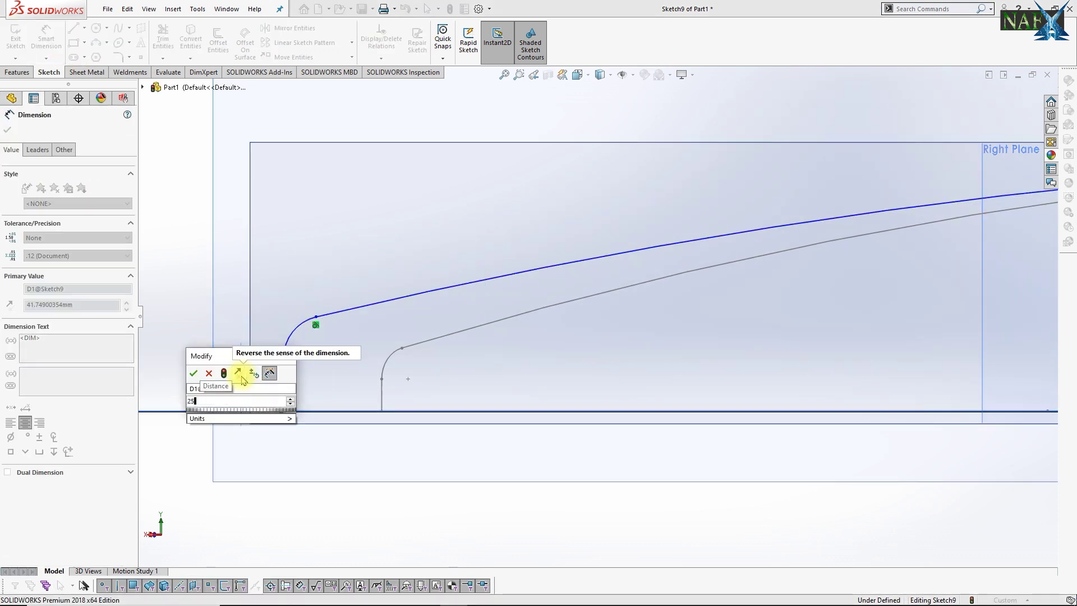
key(Return)
click(331, 358)
click(342, 362)
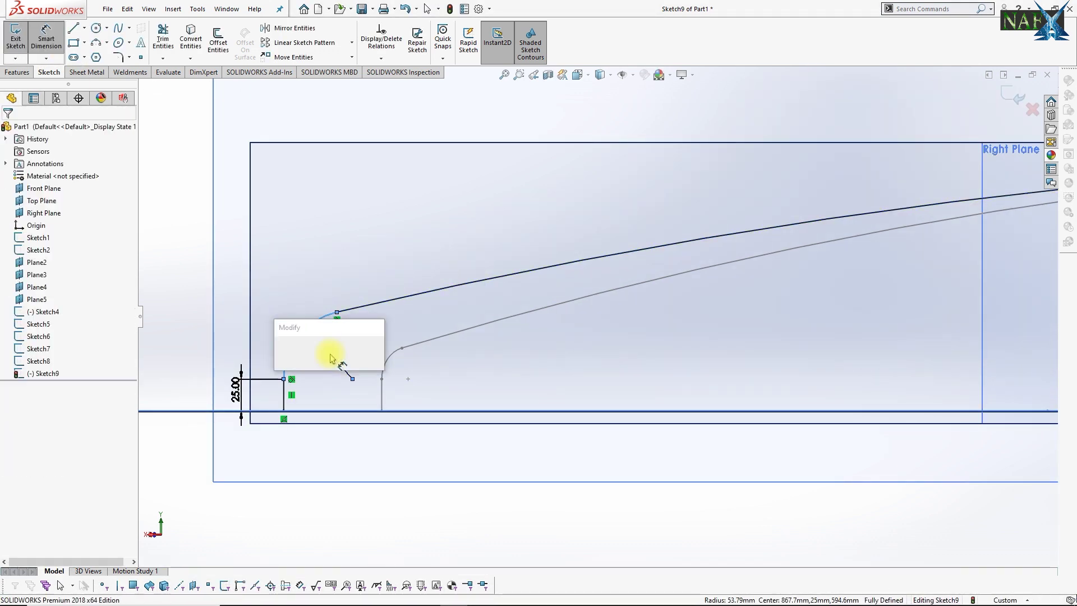
text(25)
key(Return)
mouse_move(680, 298)
middle_down()
mouse_move(683, 338)
mouse_move(692, 328)
mouse_move(789, 426)
mouse_move(787, 417)
middle_up()
click(1011, 94)
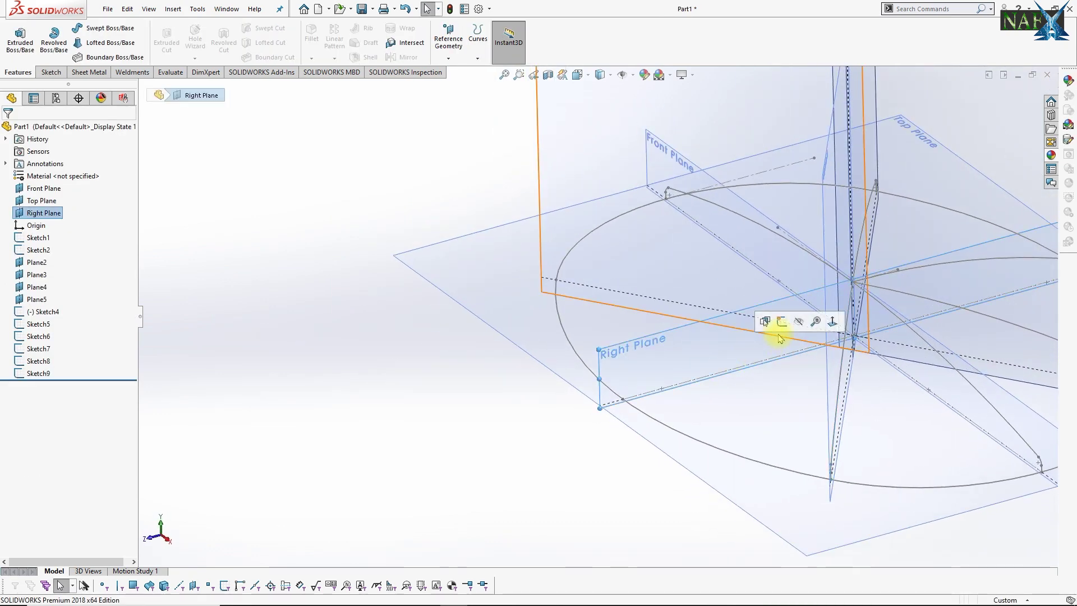
Step: Sketch on Right Plane a short rise from the oval's edge and a long dome arc
click(781, 321)
key(space)
click(895, 420)
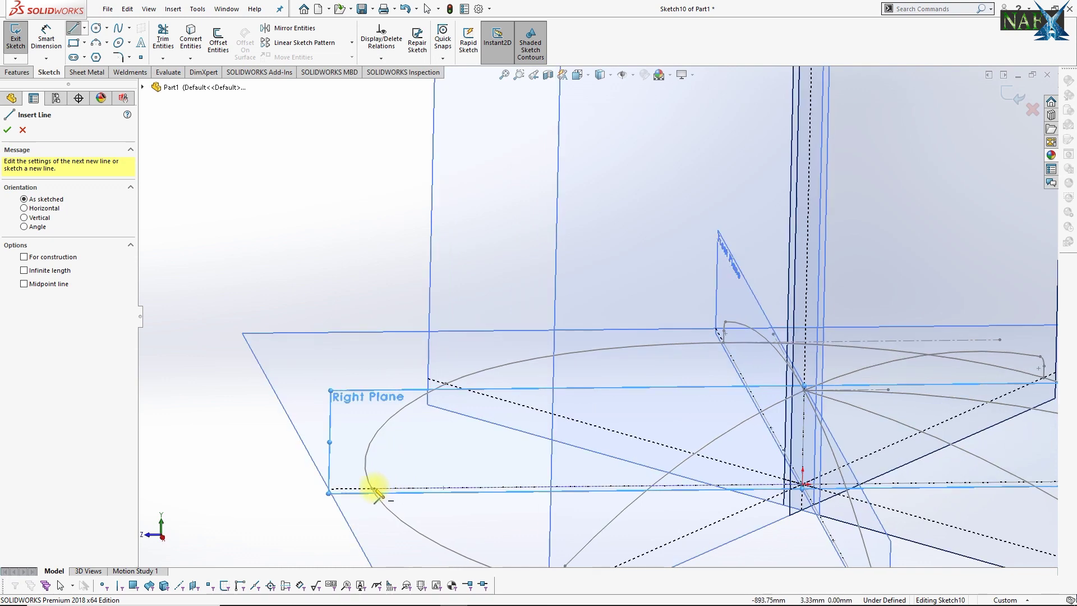
click(371, 488)
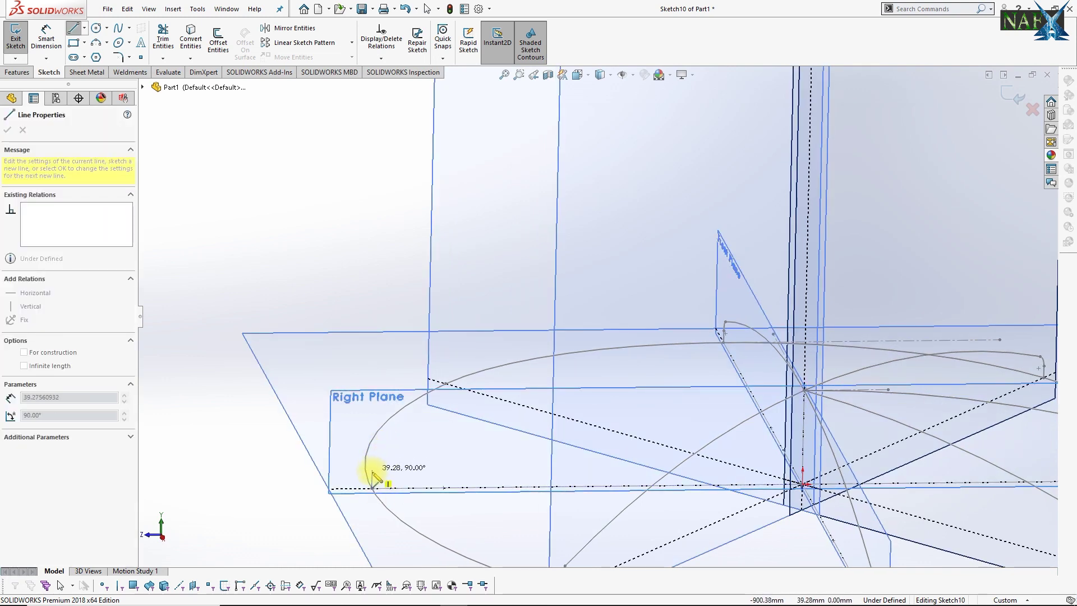
click(371, 472)
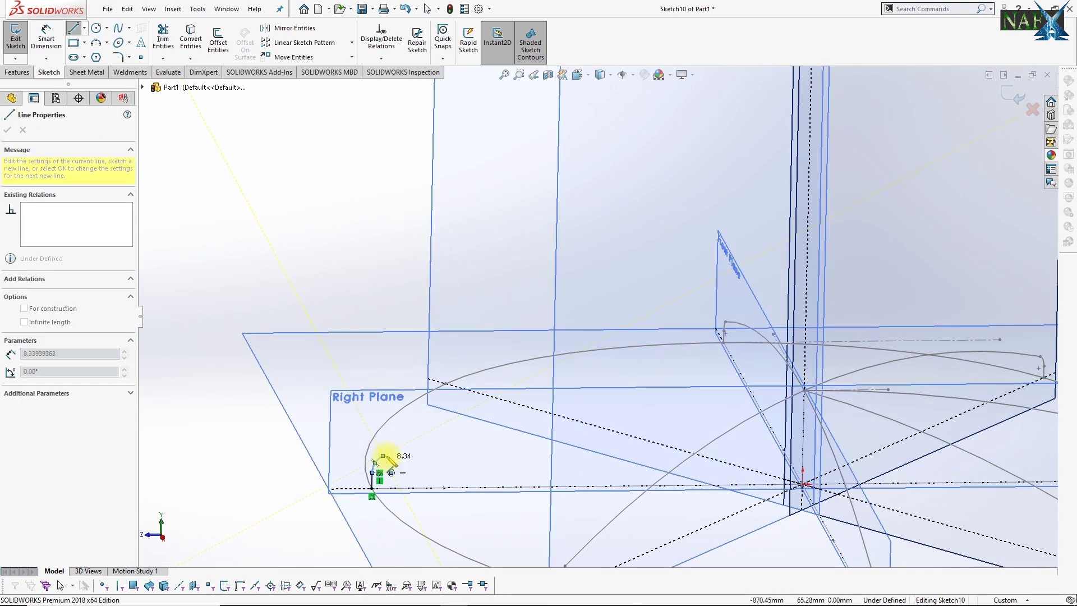
scroll(824, 358, down, 3)
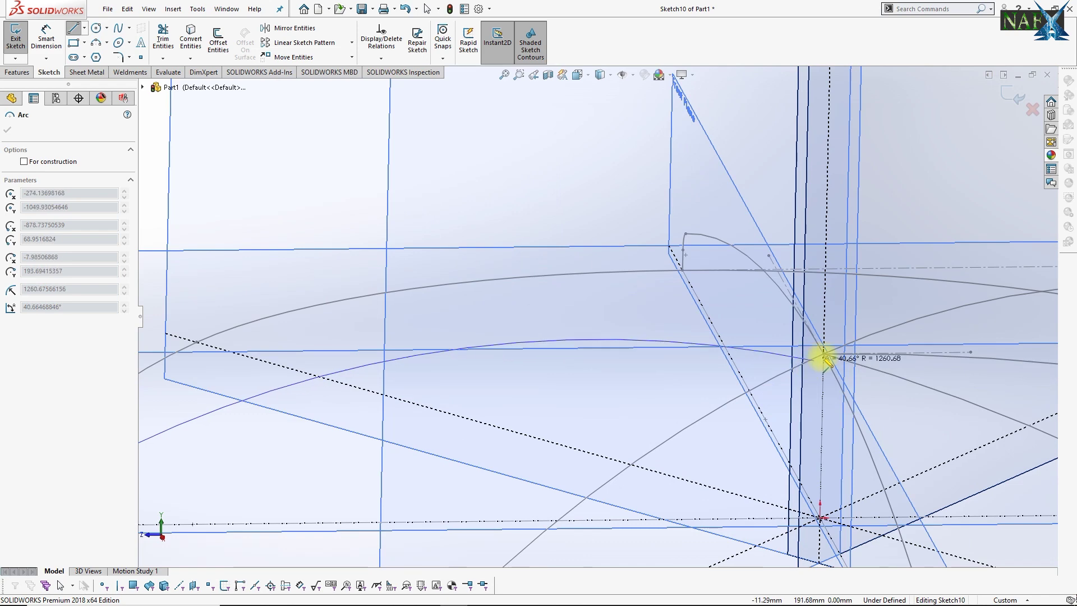
click(825, 354)
key(Escape)
key(f)
Step: Make the dome arc tangent to the neighbouring curve and centreline, joining it to the vertical line's top
key(space)
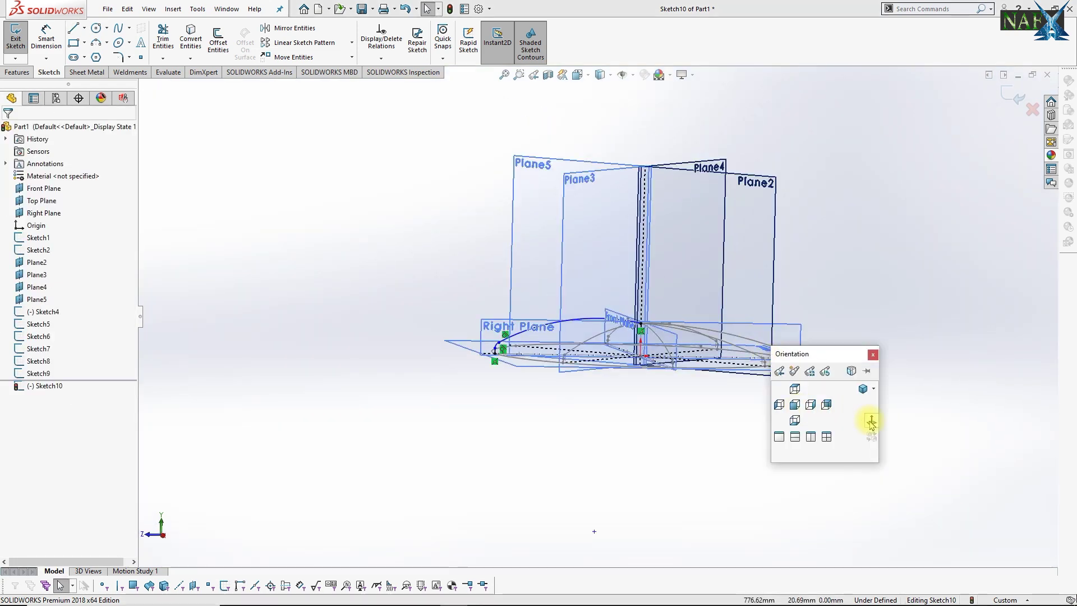
click(869, 421)
click(541, 404)
scroll(674, 426, down, 3)
ctrl+click(689, 409)
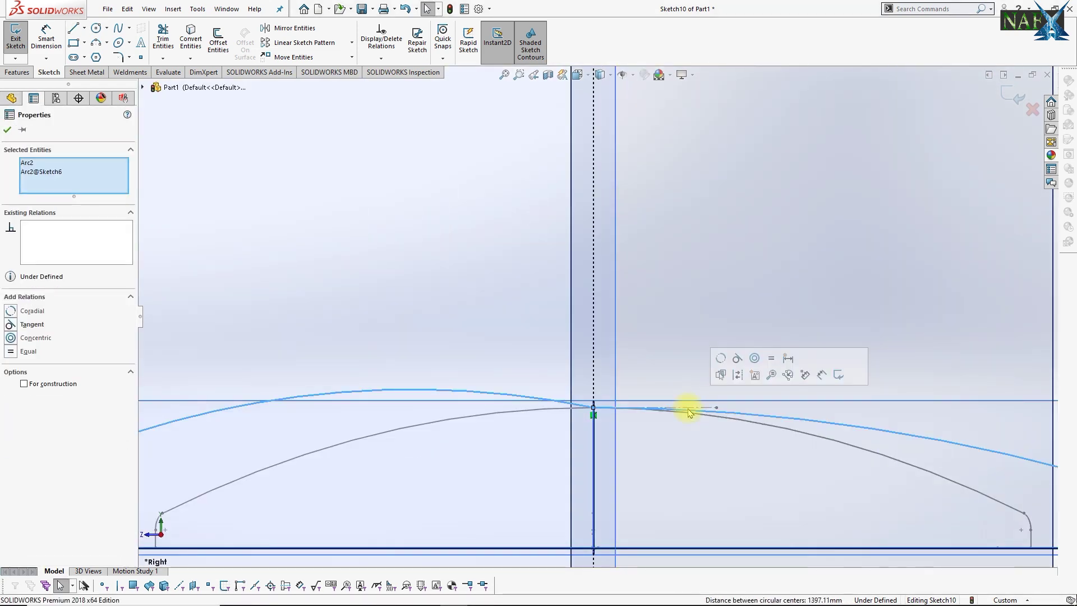
ctrl+click(697, 410)
scroll(697, 412, down, 3)
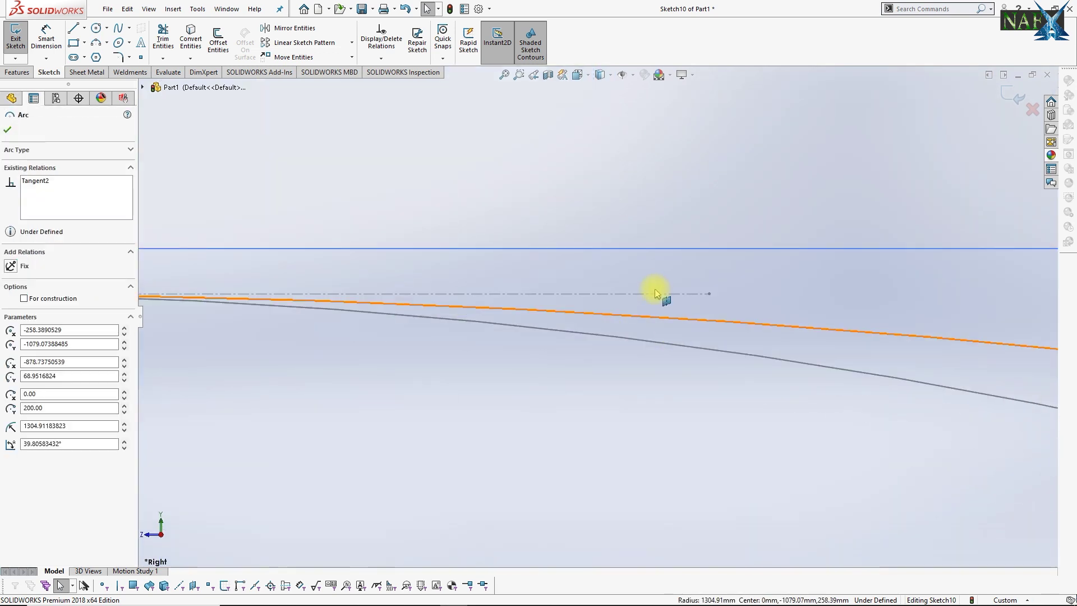
ctrl+click(654, 296)
scroll(586, 355, up, 3)
scroll(396, 372, up, 3)
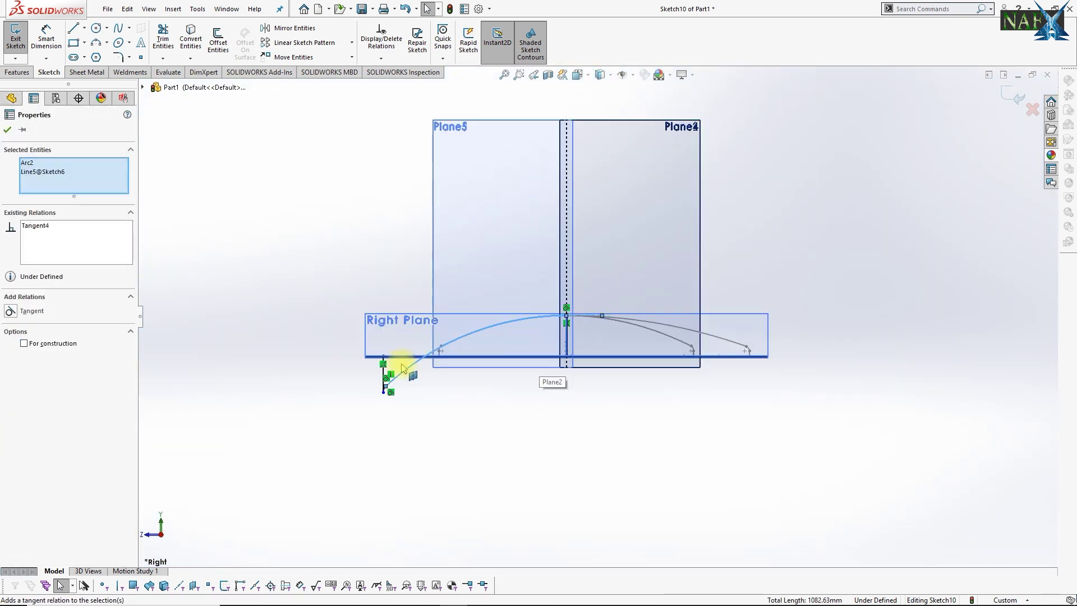
drag(433, 371, 439, 233)
Step: Dimension the corner round R25 and the short vertical rise 25 mm
click(46, 40)
scroll(432, 185, down, 5)
scroll(470, 214, down, 1)
click(470, 214)
click(490, 277)
text(25)
key(Return)
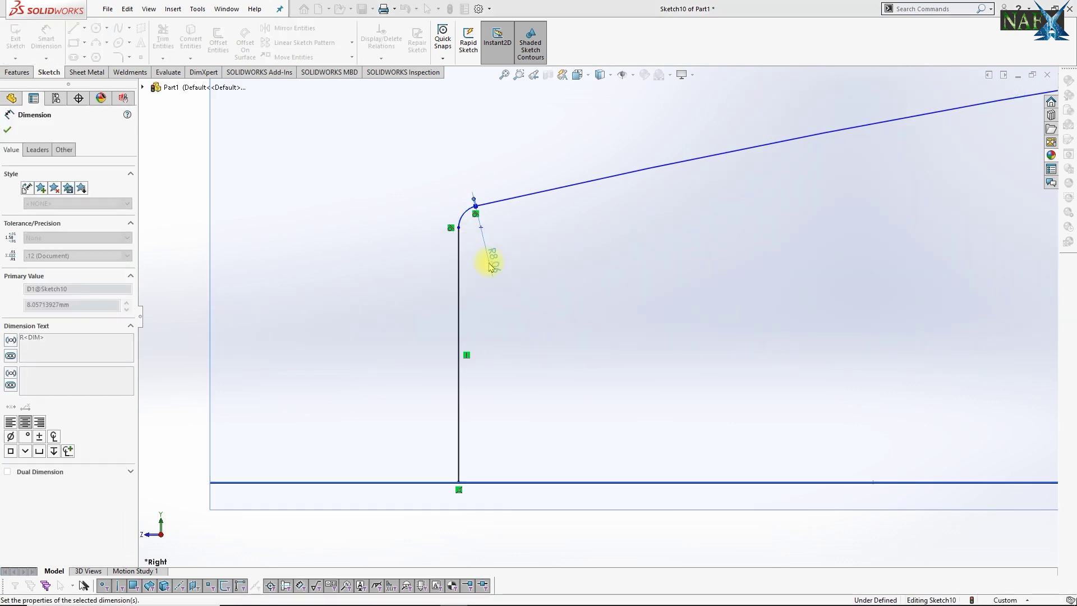
click(459, 316)
click(385, 336)
key(Return)
Step: Orbit to a 3D view and select Plane5 for the next profile
scroll(550, 488, up, 3)
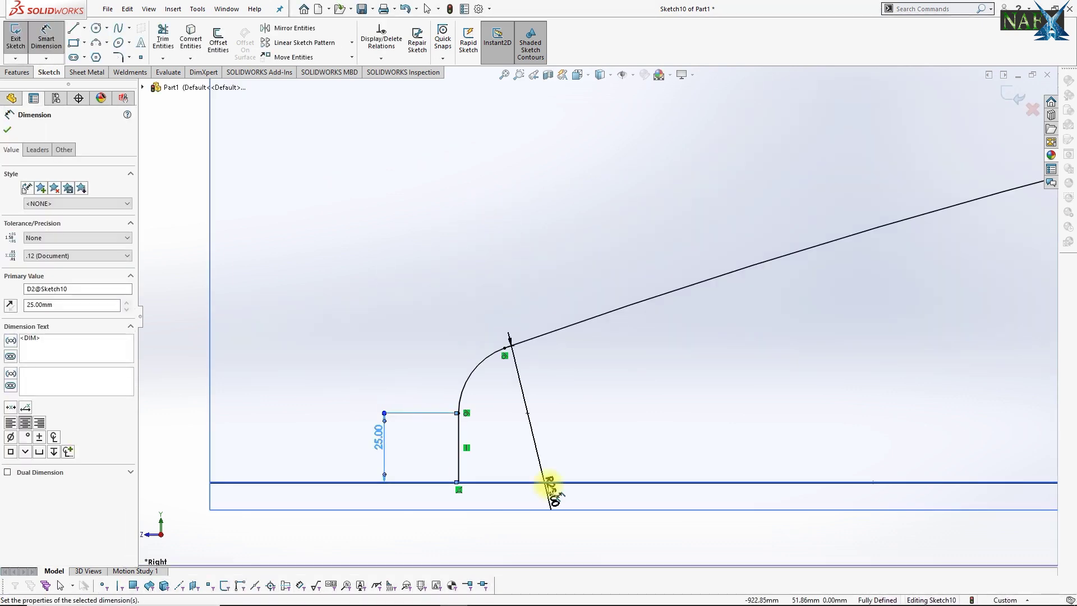
scroll(655, 334, up, 3)
middle_drag(653, 334, 966, 166)
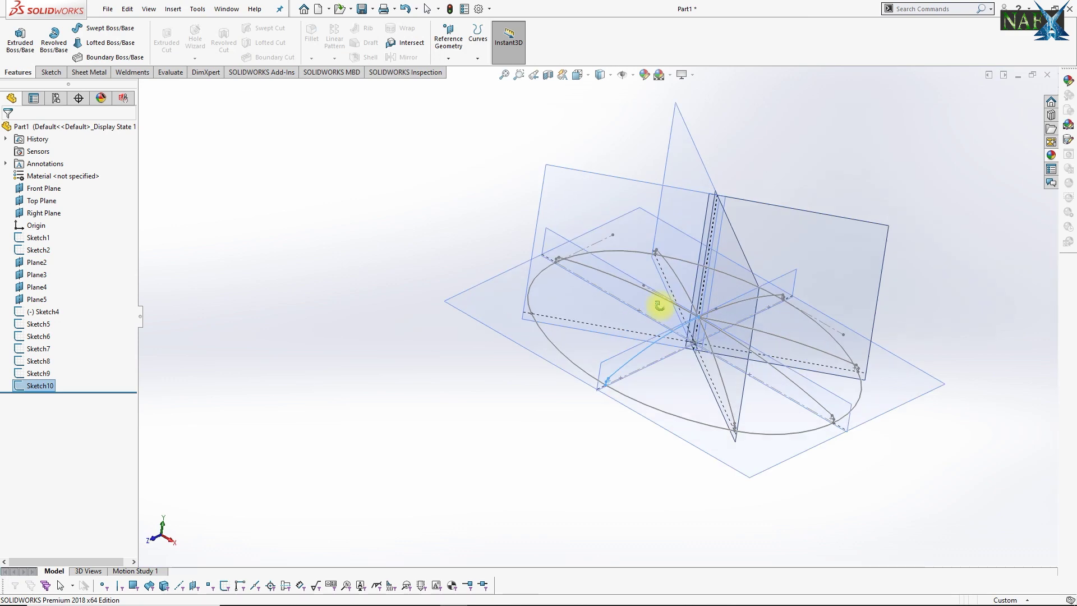
click(584, 192)
Step: Draw on Plane5 a short rise, corner arc and long arc ending at the Right Plane centre point
click(630, 163)
key(space)
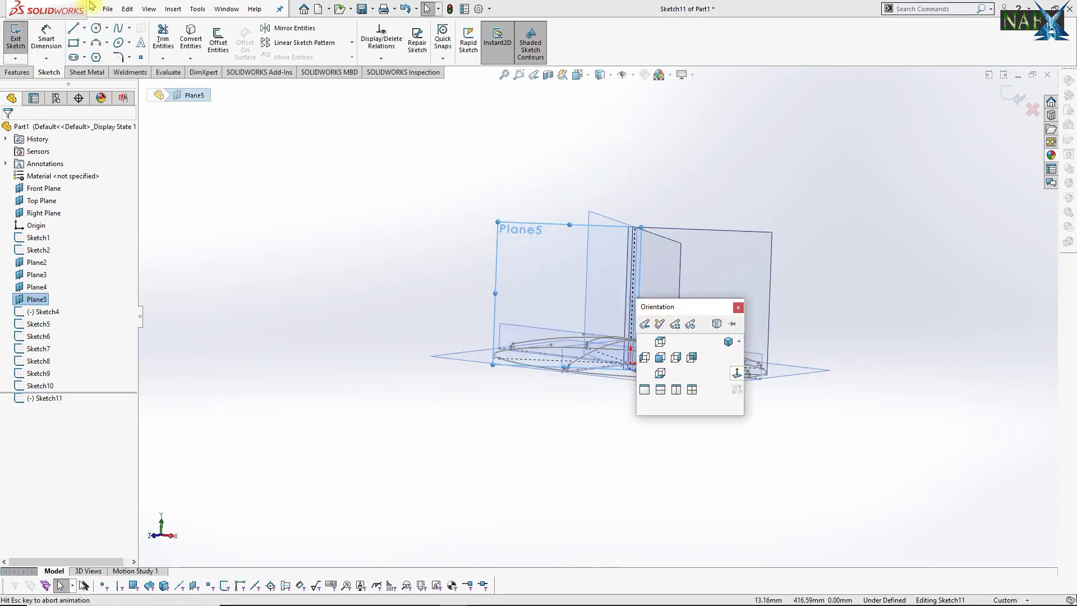
key(l)
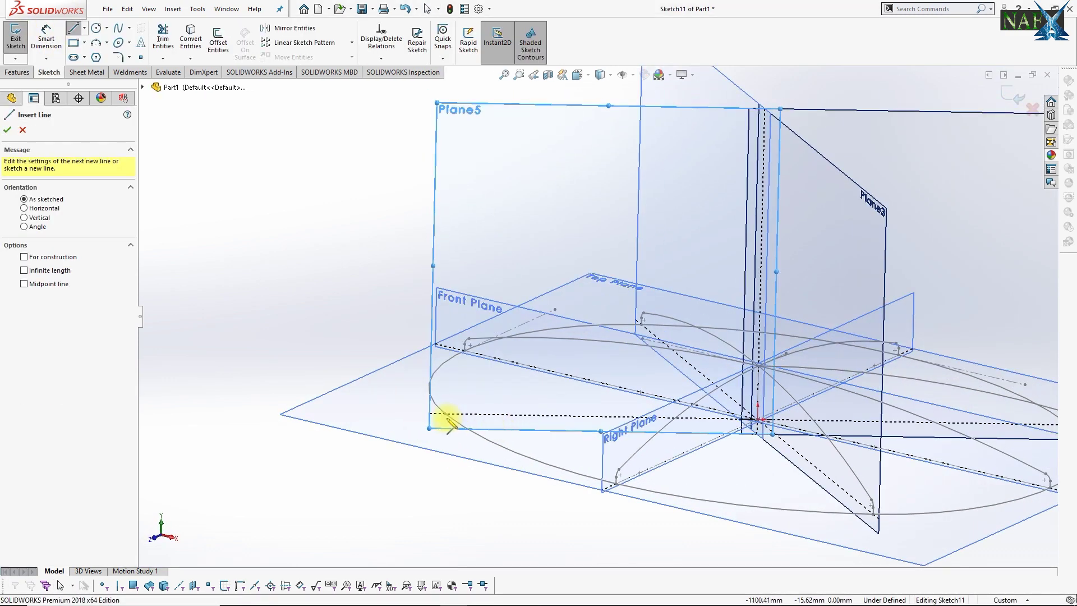
click(447, 413)
click(459, 396)
scroll(466, 387, down, 3)
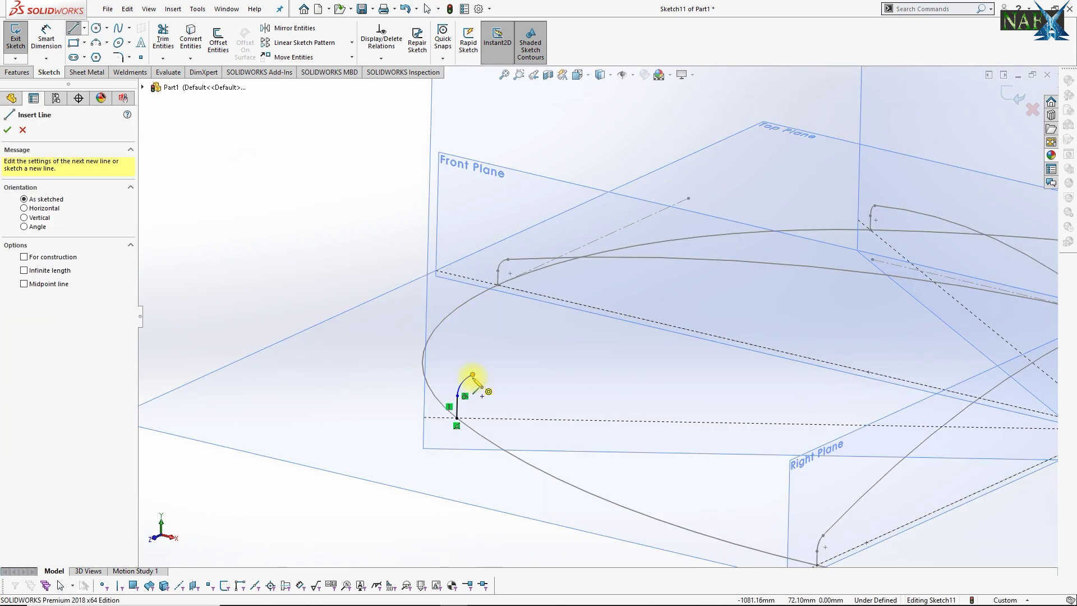
click(472, 374)
scroll(505, 383, up, 1)
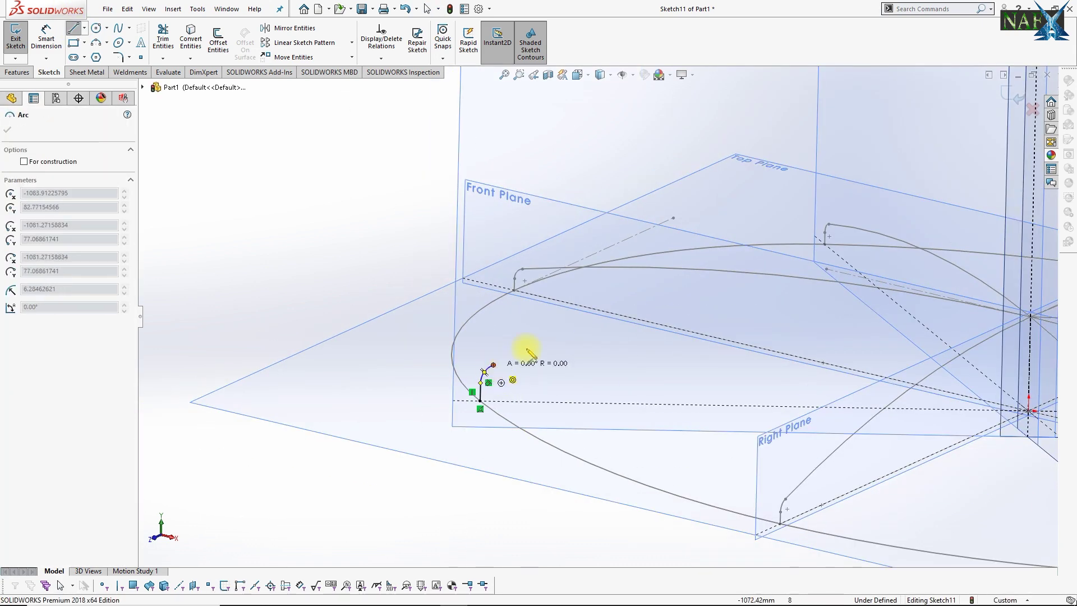
scroll(949, 337, down, 2)
scroll(1004, 322, down, 2)
click(987, 315)
Step: Dimension the short vertical edge 25 mm and the corner arc R25
click(46, 37)
click(191, 429)
text(25)
key(Return)
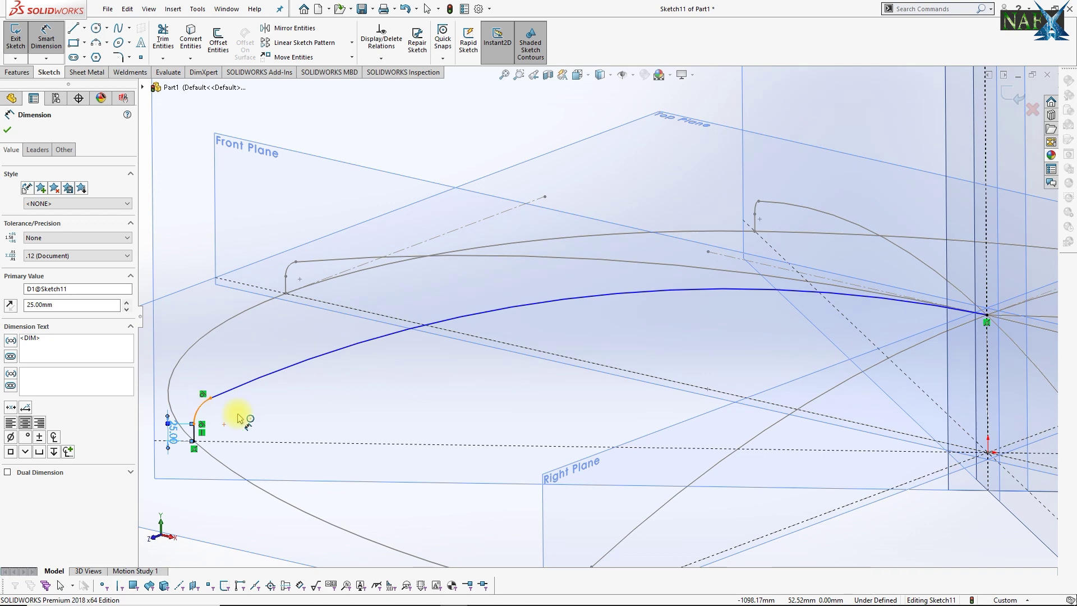
click(239, 418)
key(Return)
Step: Check the long arc's relation to the centreline, then exit the Plane5 sketch
key(space)
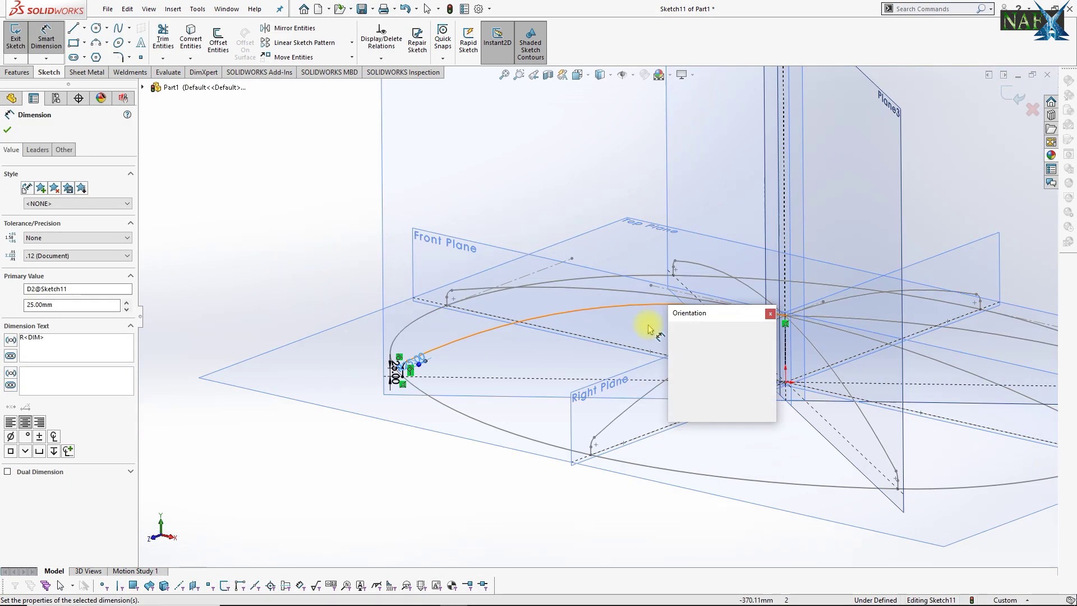
click(759, 370)
scroll(538, 370, up, 3)
click(502, 377)
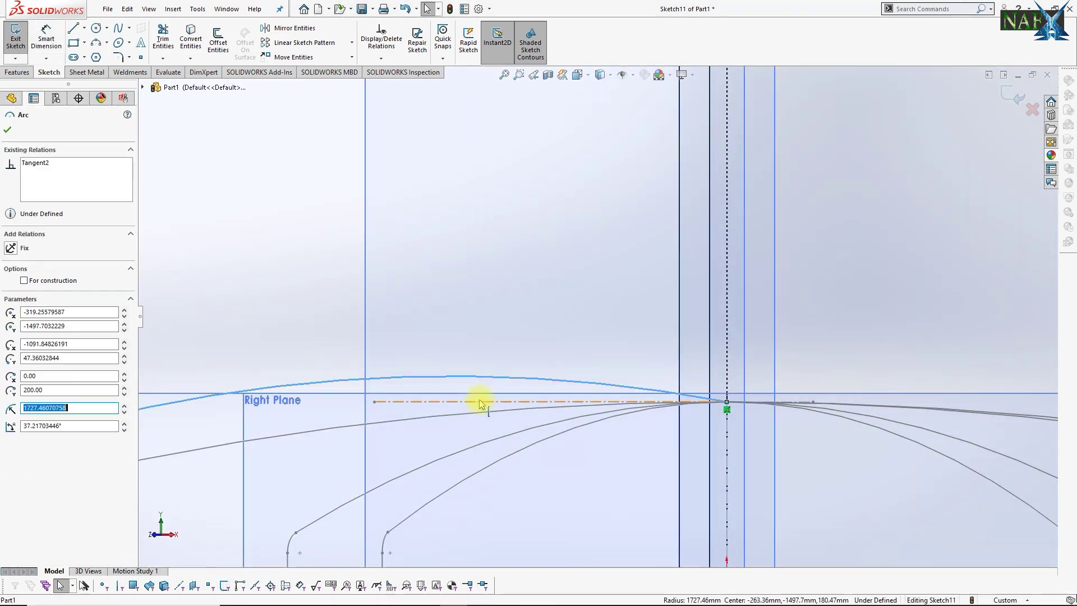
click(480, 402)
key(Escape)
middle_drag(538, 345, 541, 377)
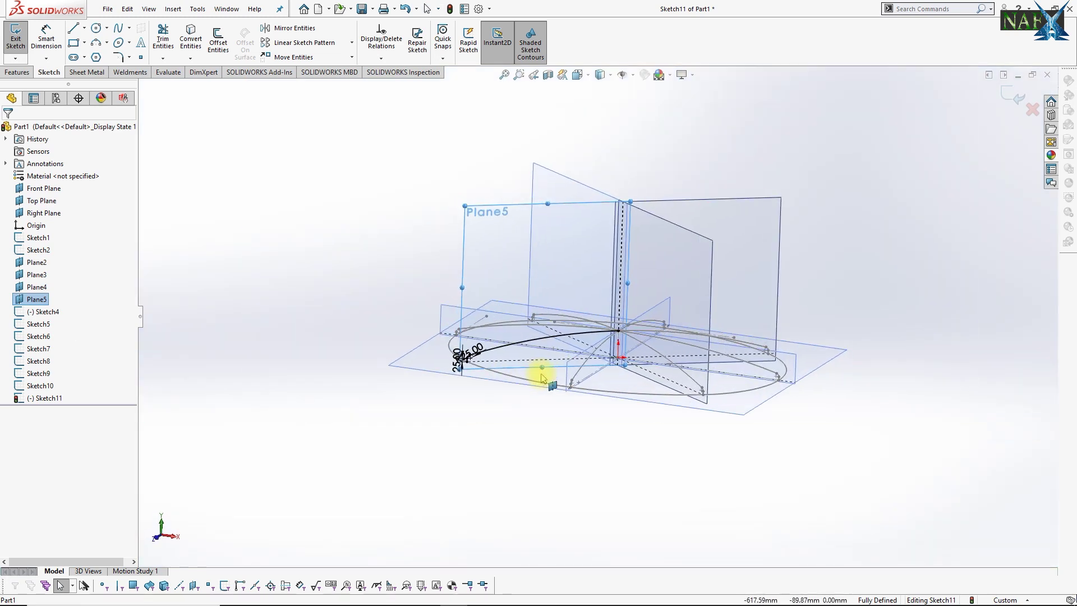
key(ctrl+b)
Step: Turn off View Planes so only the oval and profile sketches stay visible
mouse_move(636, 348)
middle_down()
mouse_move(686, 524)
mouse_move(685, 471)
middle_up()
click(752, 306)
mouse_move(752, 305)
middle_down()
mouse_move(727, 277)
mouse_move(632, 243)
mouse_move(697, 264)
mouse_move(673, 235)
middle_up()
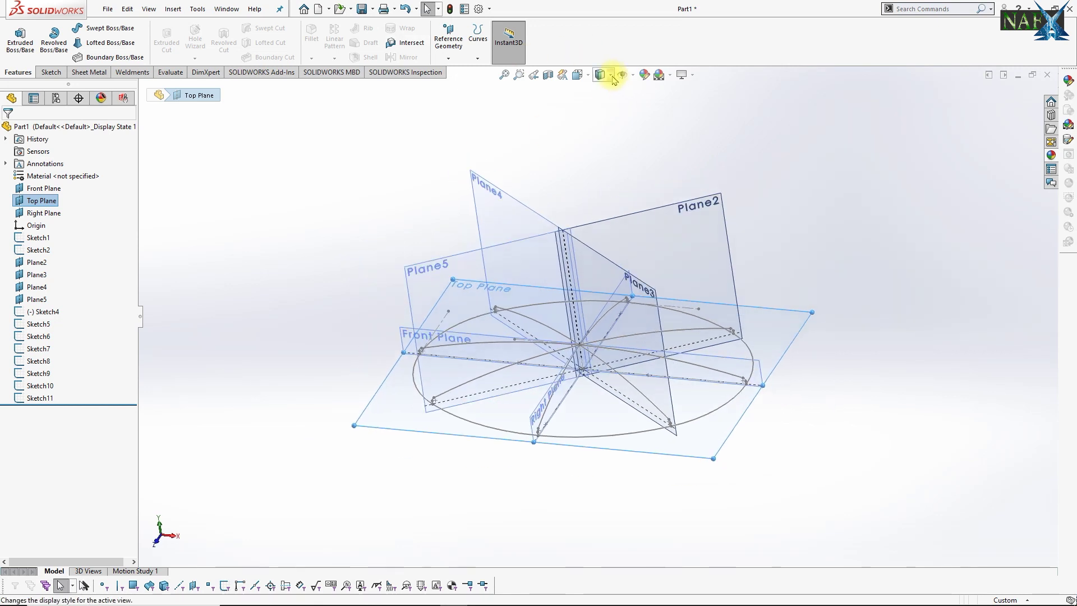
click(632, 76)
click(622, 99)
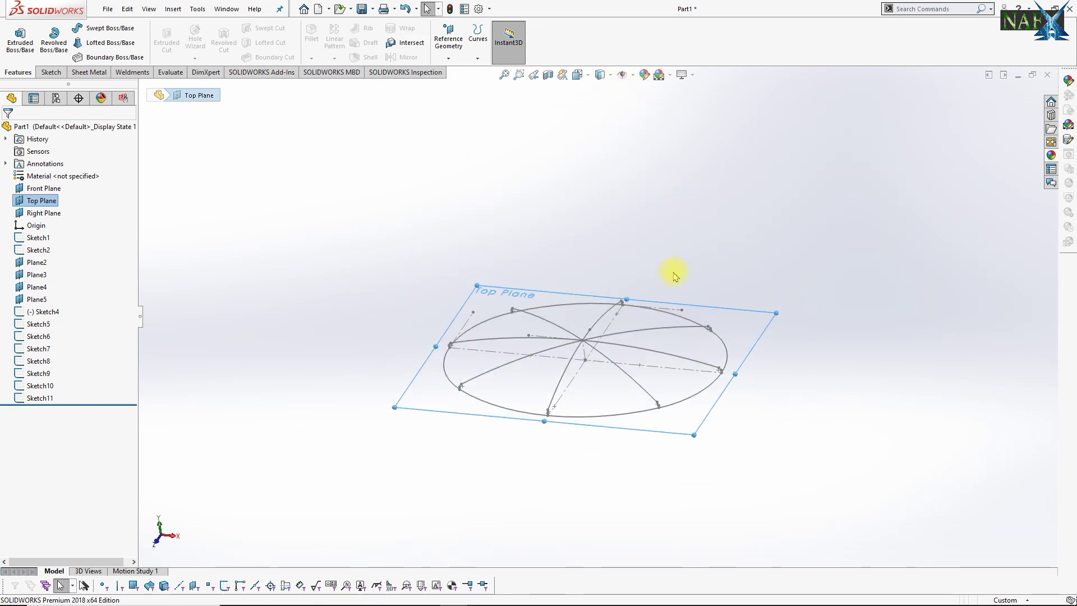
middle_drag(678, 271, 908, 9)
text(urface lof)
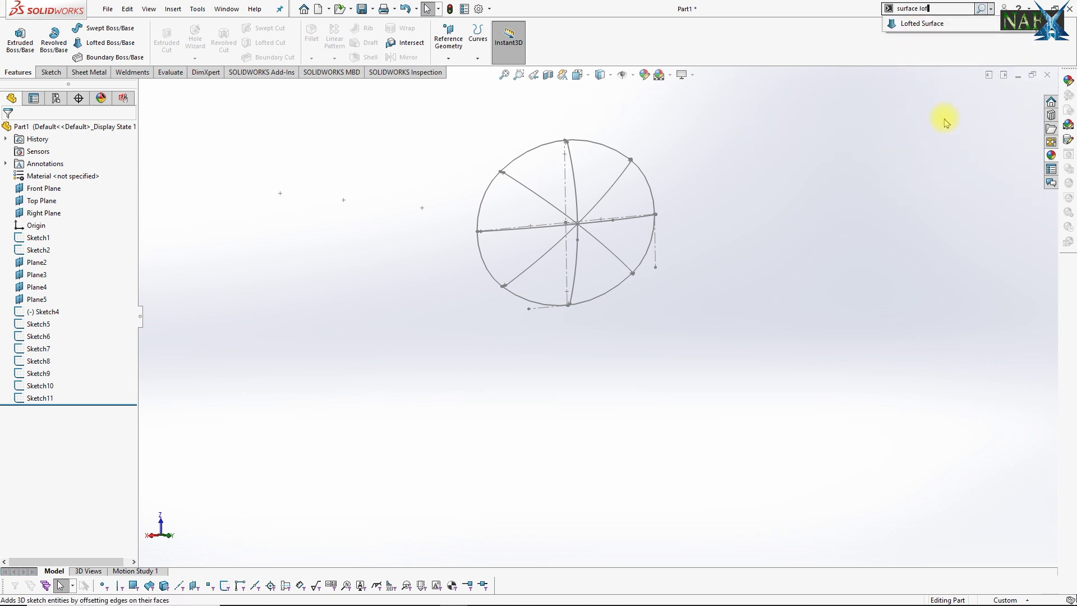
Step: Start a lofted surface with Sketch6–11, Sketch4 and Sketch5 as profiles
click(942, 27)
middle_drag(427, 231, 570, 200)
scroll(572, 199, down, 4)
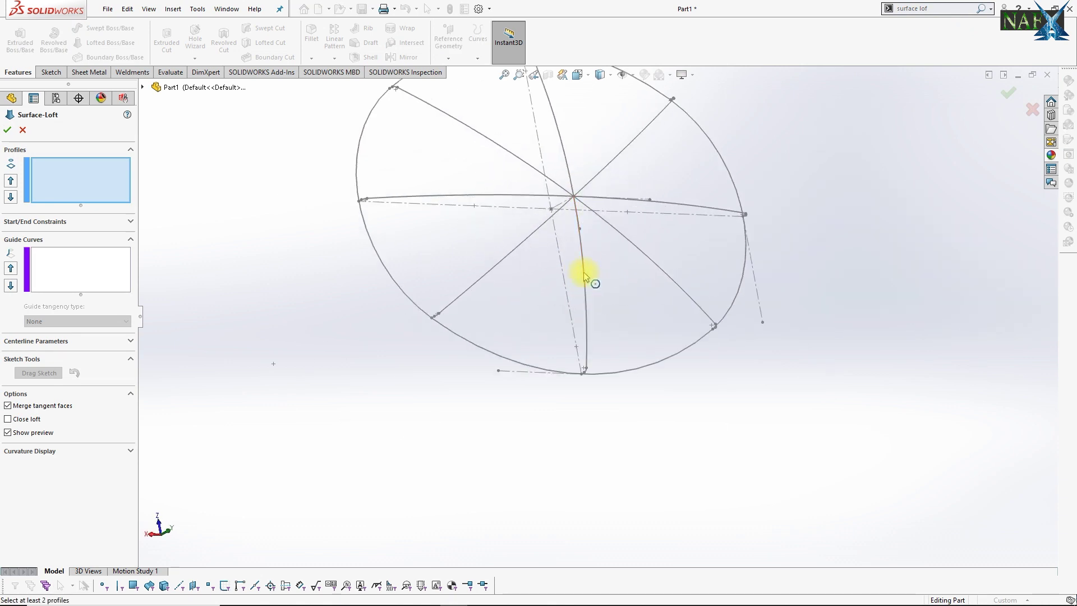
click(584, 276)
click(510, 255)
click(479, 197)
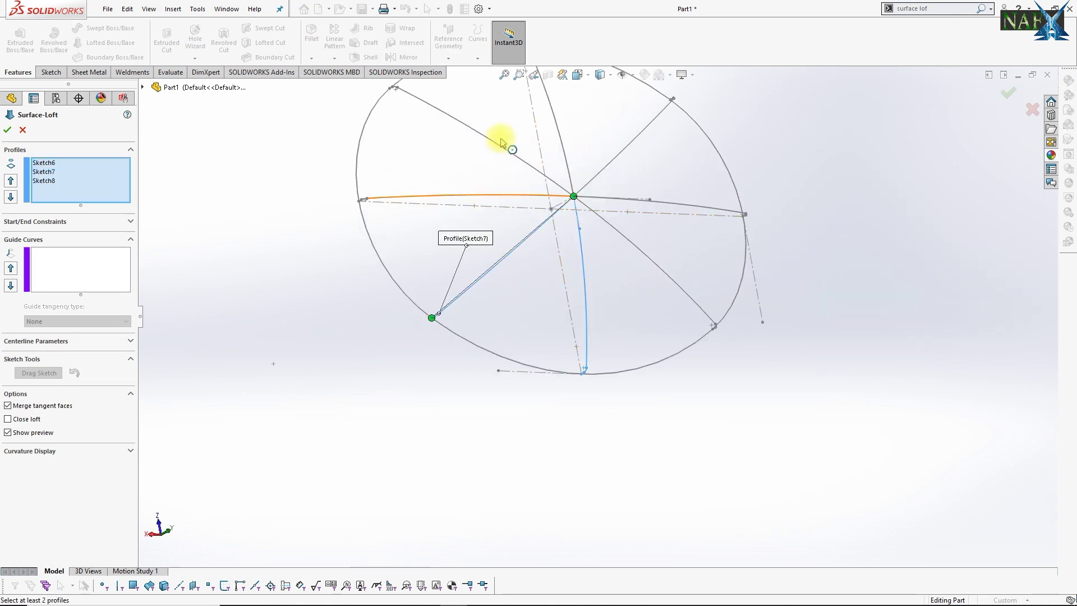
click(502, 153)
click(541, 126)
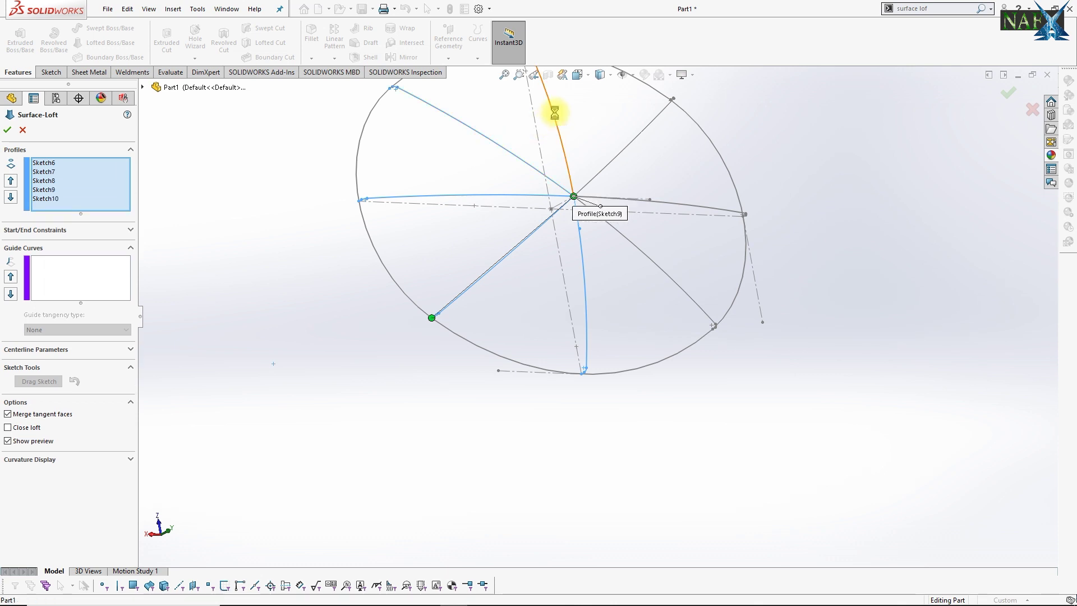
click(634, 143)
click(680, 207)
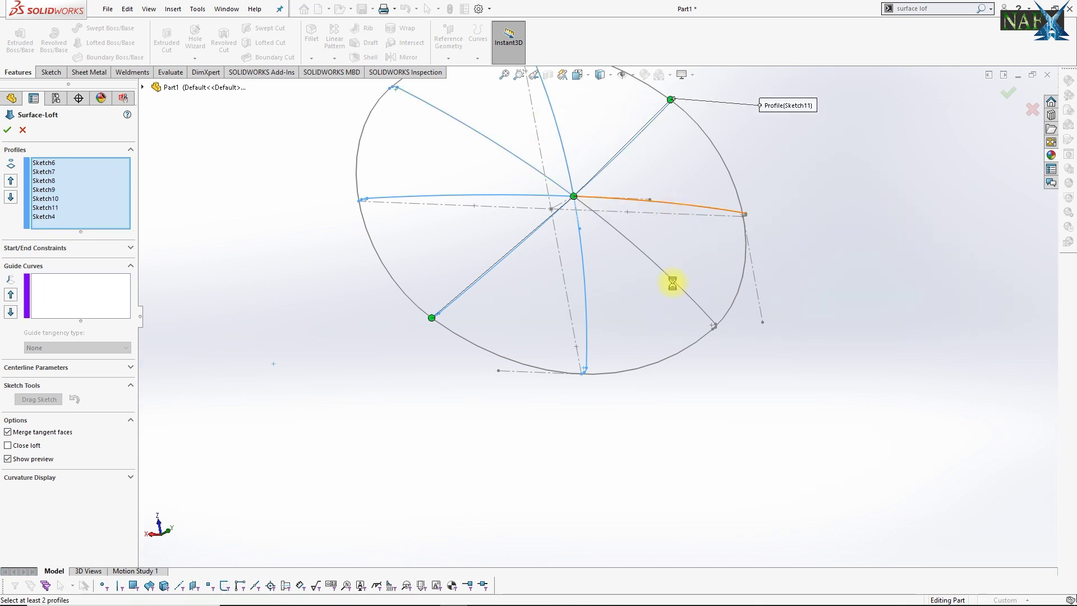
click(669, 288)
Step: Use the Sketch2 ellipse as guide curve, enable Close loft, and create Surface-Loft2
click(62, 311)
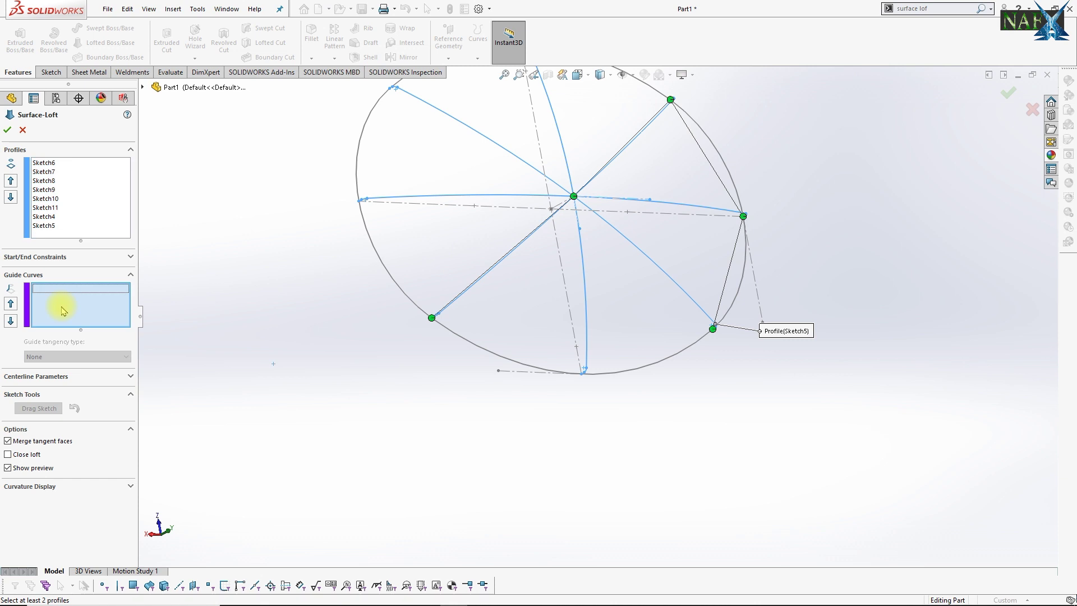
click(458, 339)
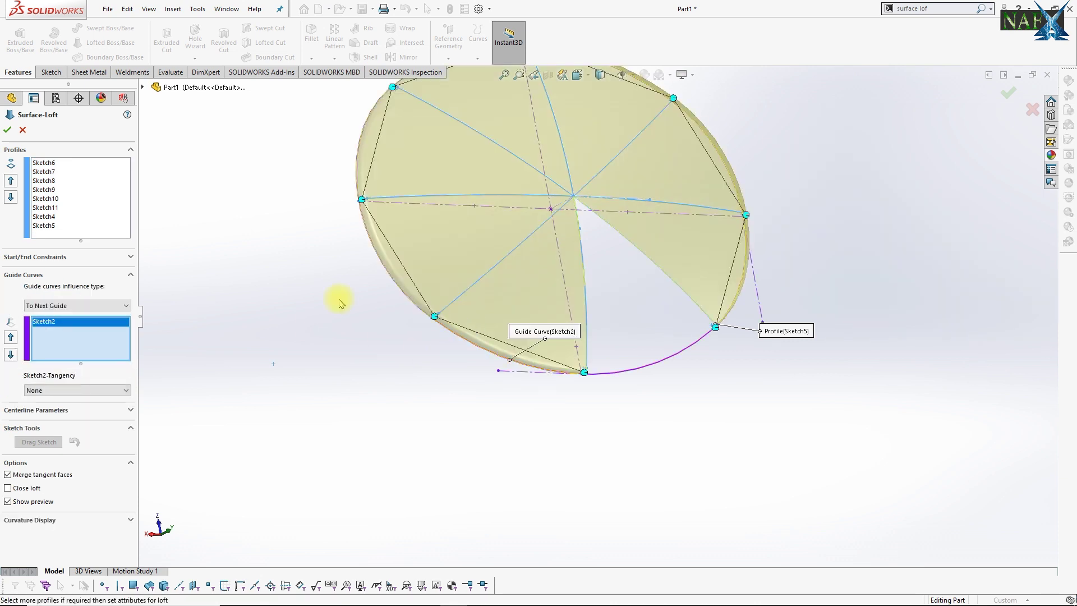
click(25, 488)
mouse_move(616, 405)
middle_down()
mouse_move(550, 267)
mouse_move(648, 240)
mouse_move(649, 255)
middle_up()
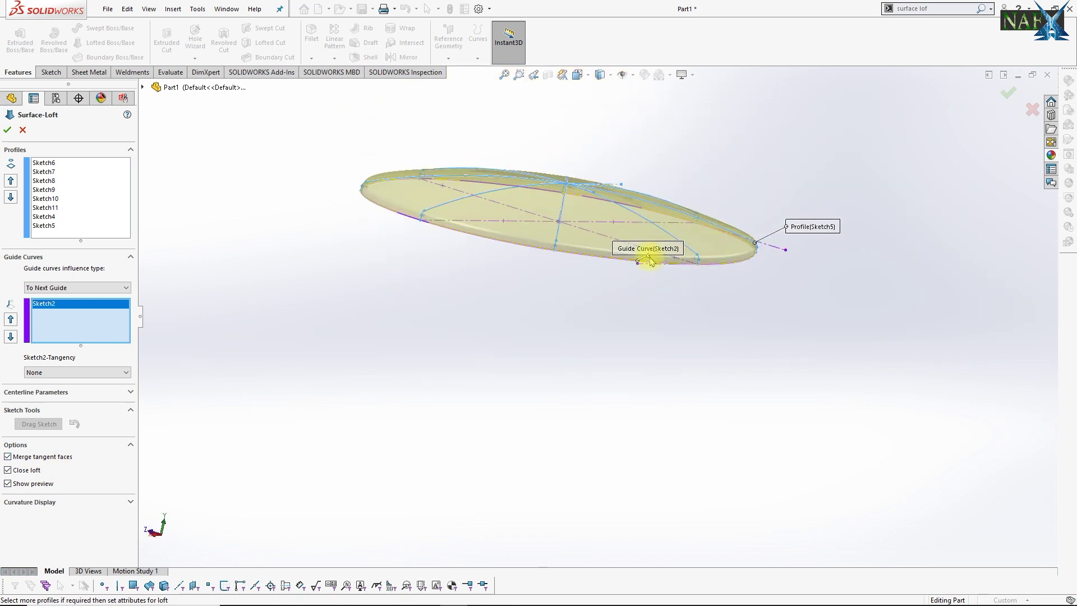
click(1009, 91)
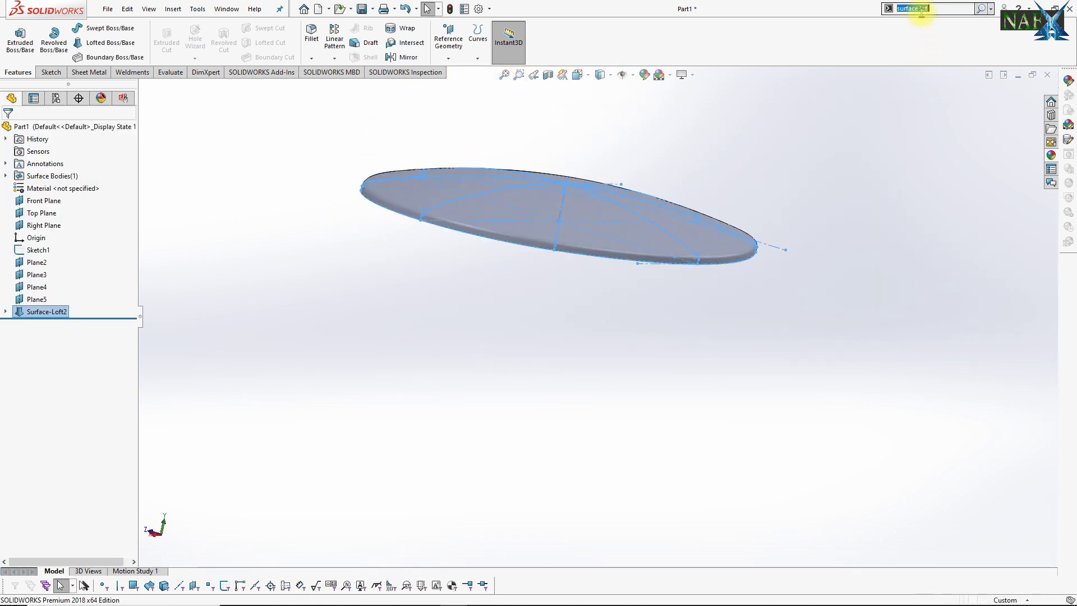
click(935, 9)
Step: Thicken the lofted surface into a 7 mm solid shell
text(thick)
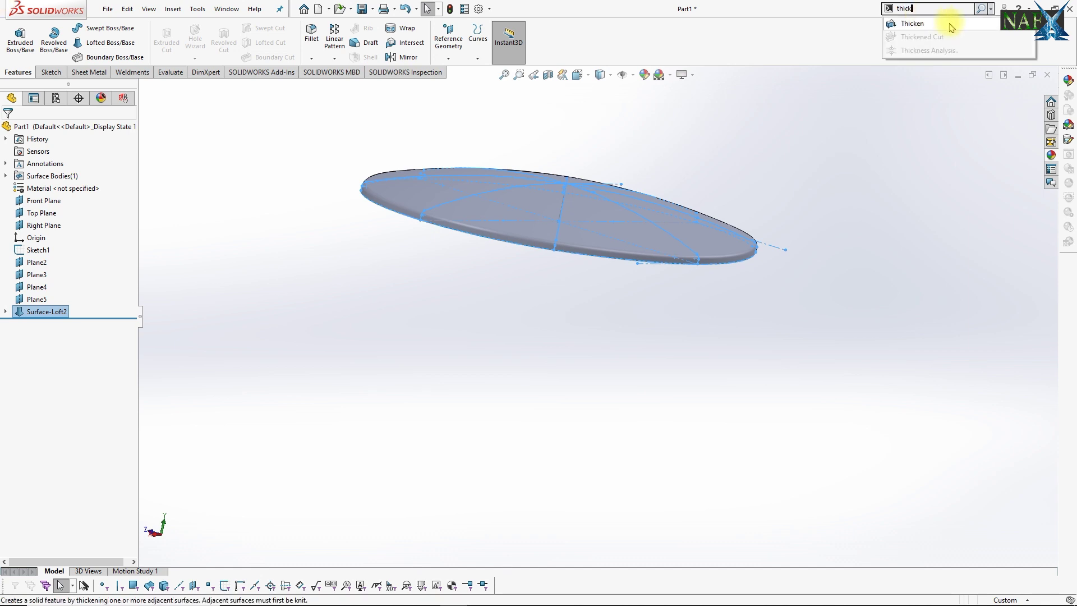
click(951, 28)
middle_drag(601, 199, 591, 120)
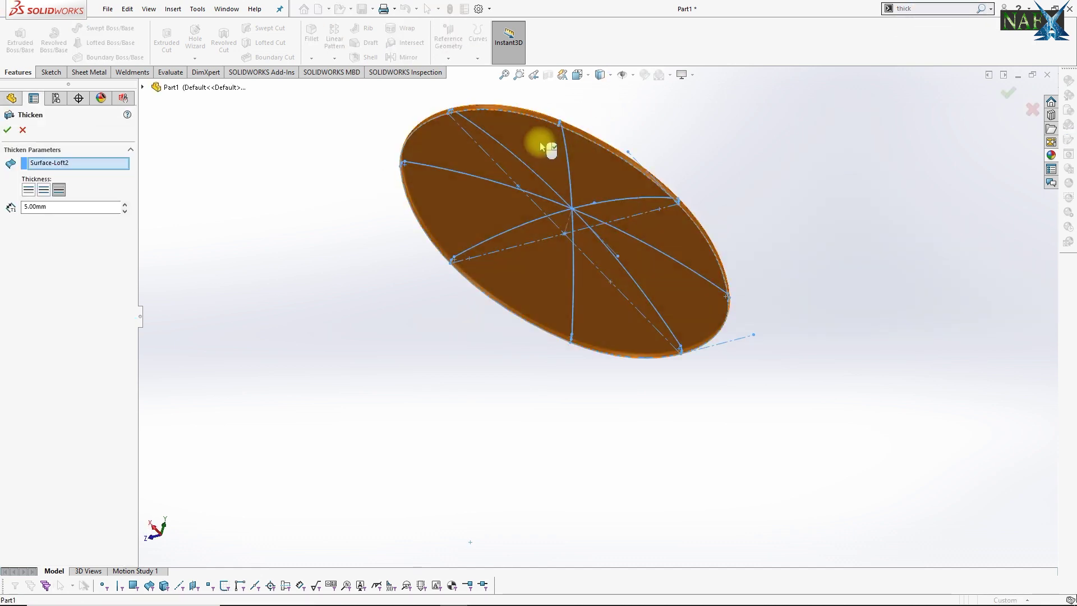
mouse_move(541, 144)
middle_down()
mouse_move(505, 168)
mouse_move(479, 149)
middle_up()
scroll(531, 171, down, 3)
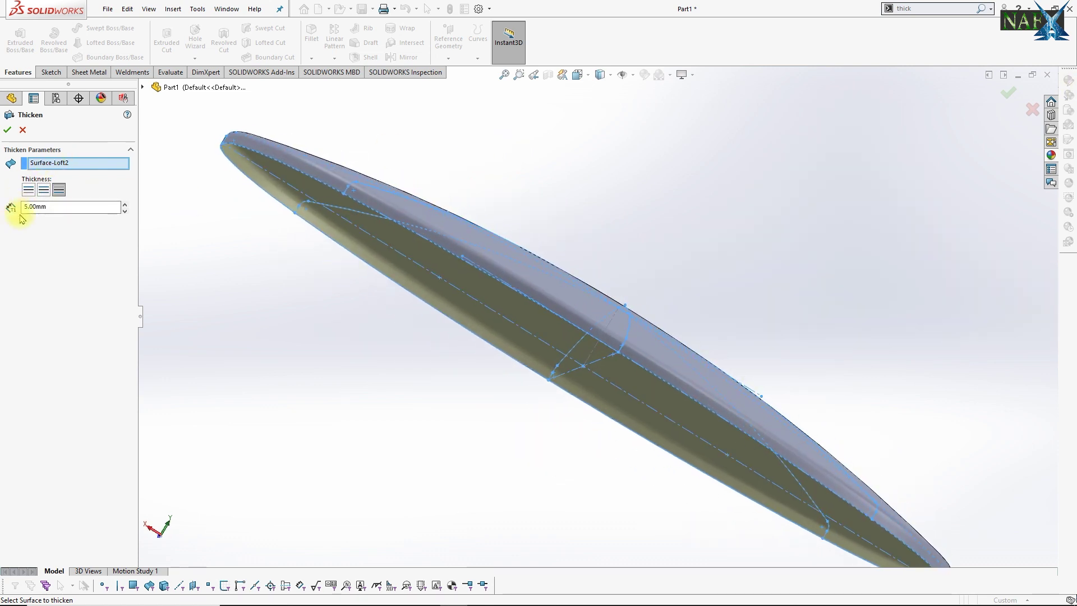
double_click(49, 206)
text(7)
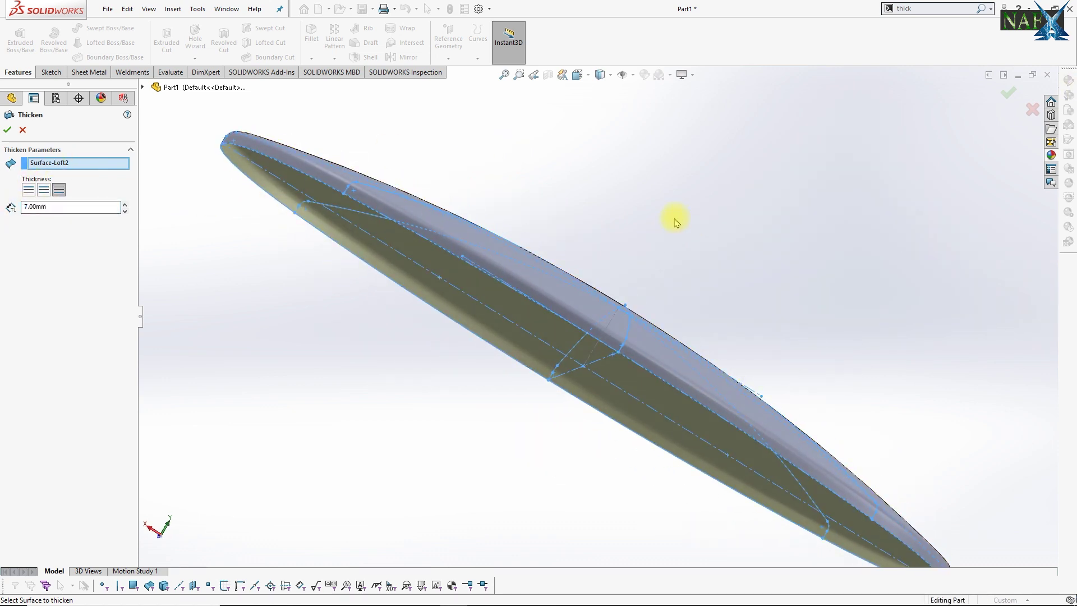
click(1007, 94)
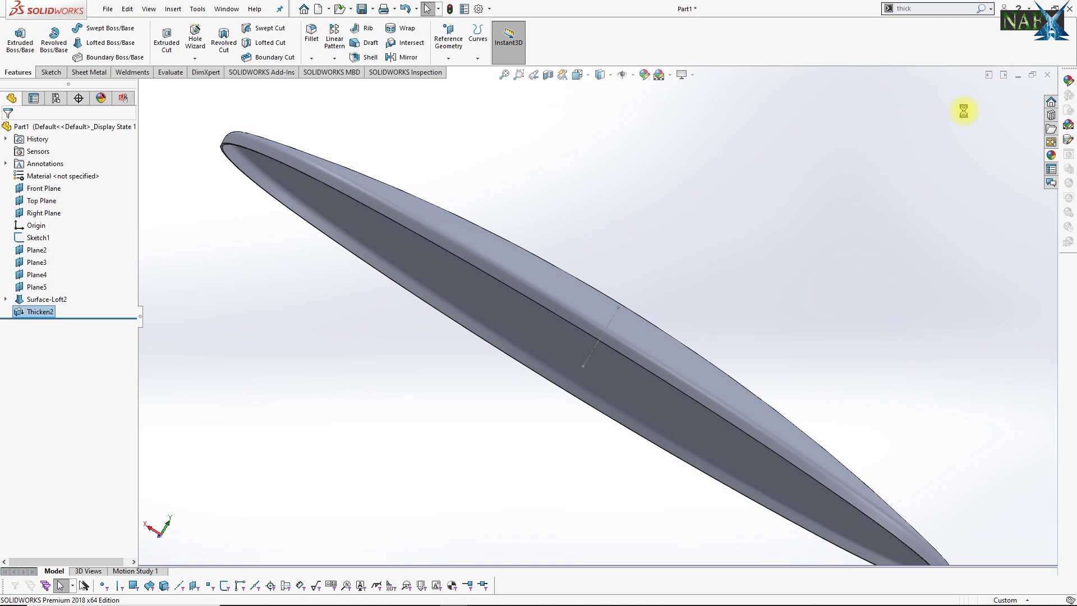
Step: Assign Plain Carbon Steel as the part material
right_click(37, 178)
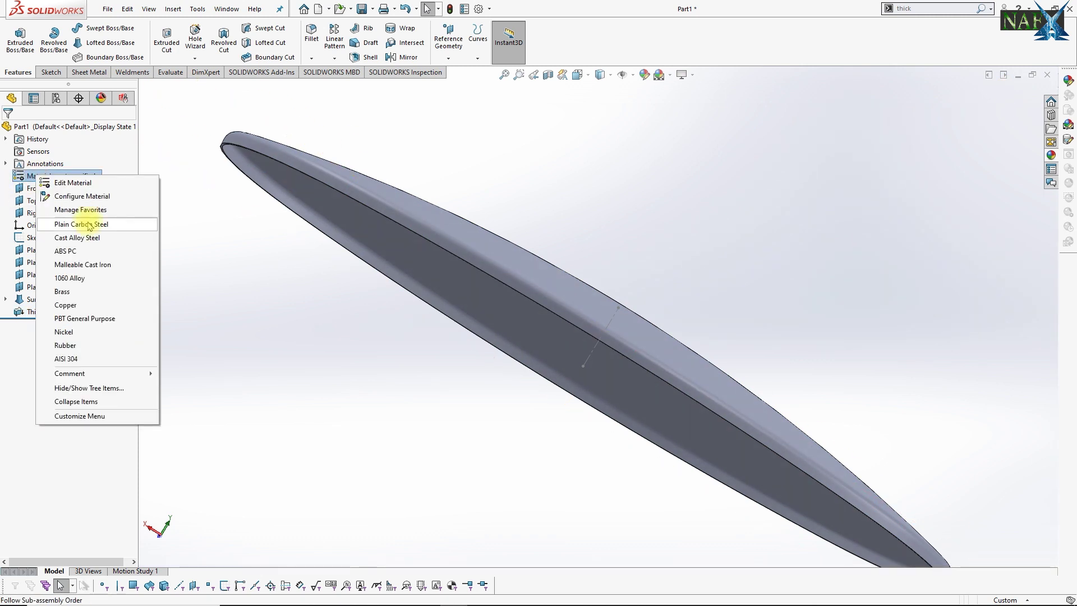
click(88, 224)
mouse_move(444, 365)
middle_down()
mouse_move(396, 377)
mouse_move(396, 427)
mouse_move(173, 347)
mouse_move(325, 356)
mouse_move(492, 488)
mouse_move(327, 552)
mouse_move(281, 402)
mouse_move(305, 377)
mouse_move(523, 358)
mouse_move(527, 411)
mouse_move(647, 489)
mouse_move(584, 584)
mouse_move(649, 308)
mouse_move(428, 258)
mouse_move(393, 280)
mouse_move(100, 267)
middle_up()
Step: Sketch an origin-centred rectangle on Top Plane enclosing the ellipse
click(40, 200)
key(space)
click(751, 321)
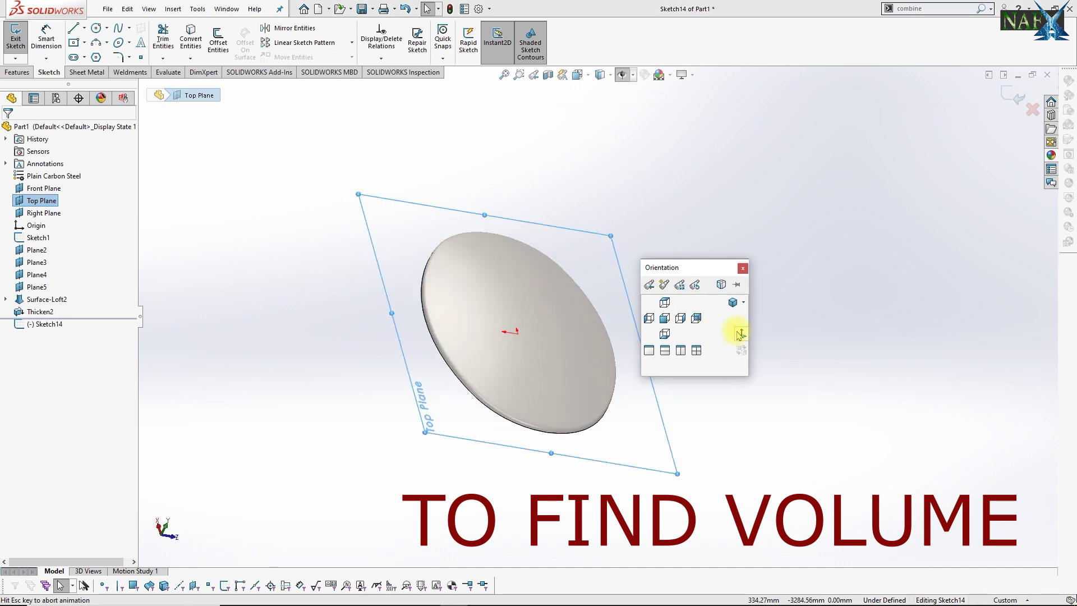
click(81, 45)
click(597, 316)
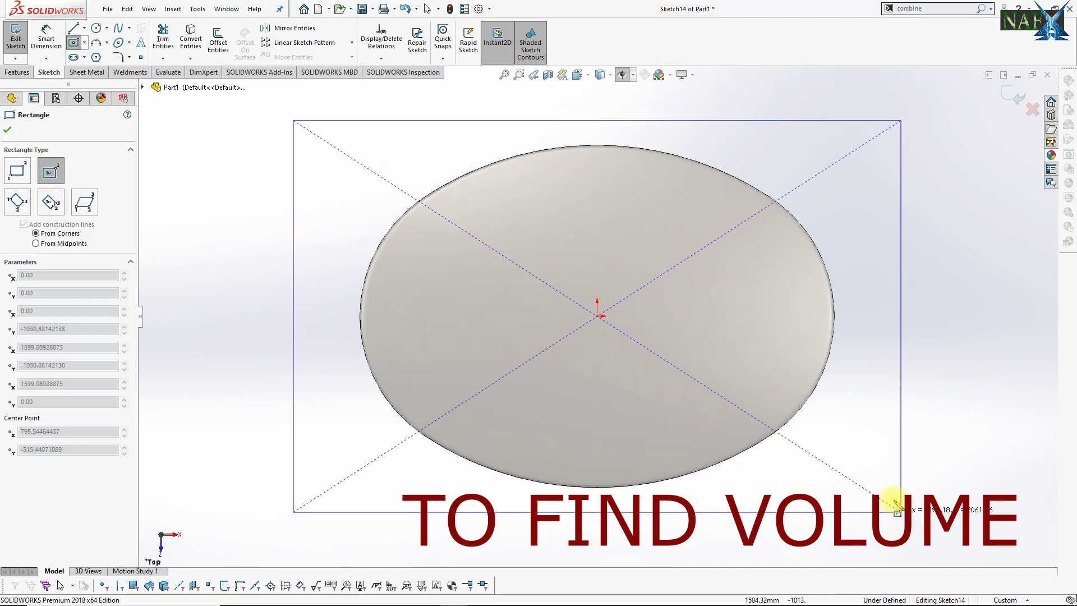
click(893, 498)
click(1016, 100)
Step: Extrude the rectangle Blind 250 mm from a 0.0001 mm offset into a box
mouse_move(769, 291)
middle_down()
mouse_move(714, 303)
mouse_move(720, 264)
mouse_move(684, 216)
middle_up()
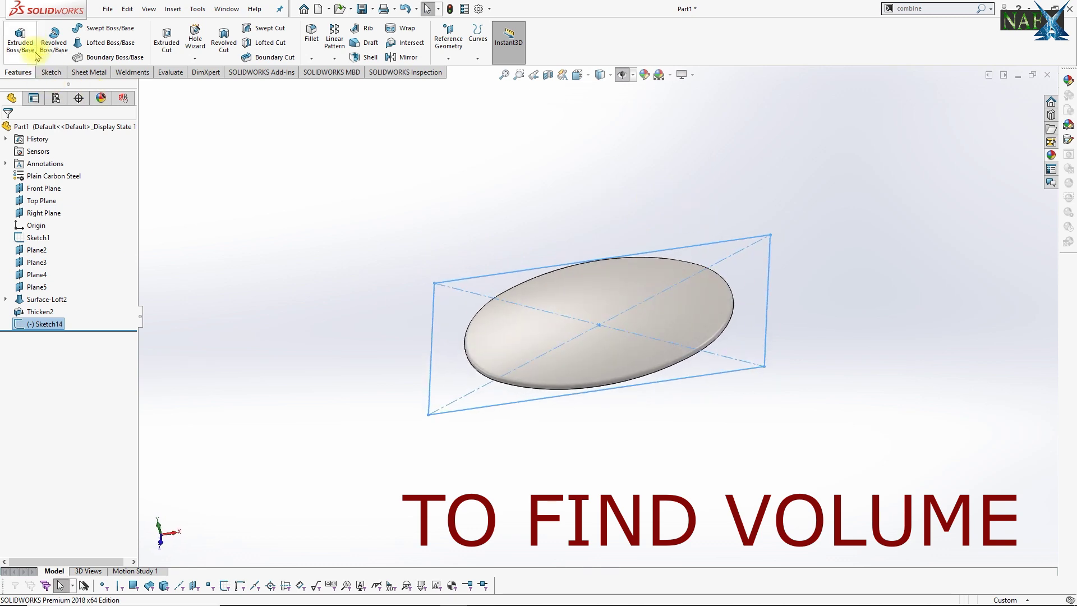
click(59, 163)
click(47, 194)
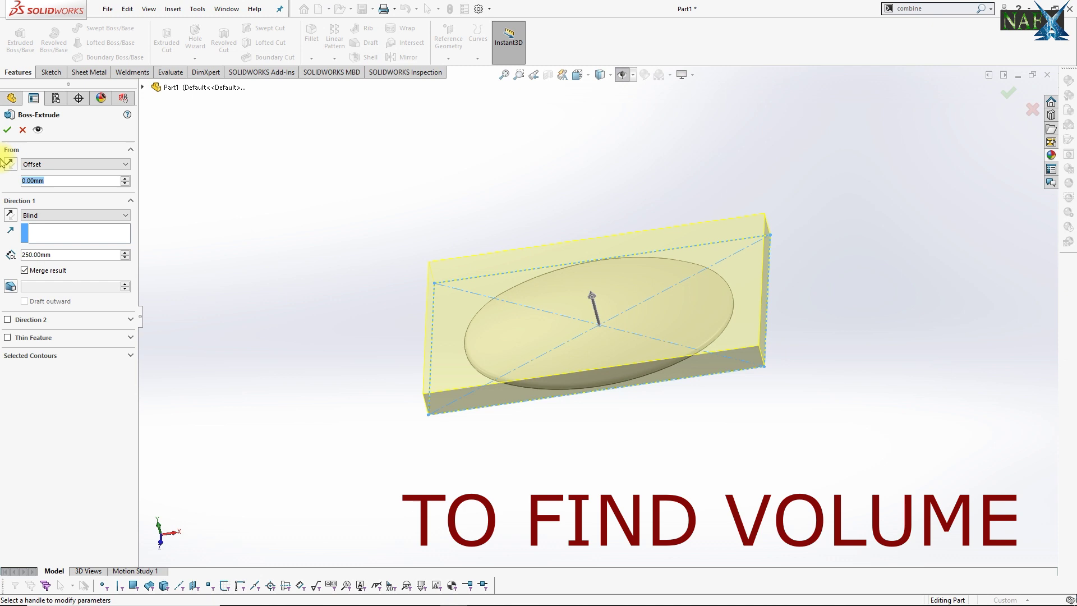
text(0.0001)
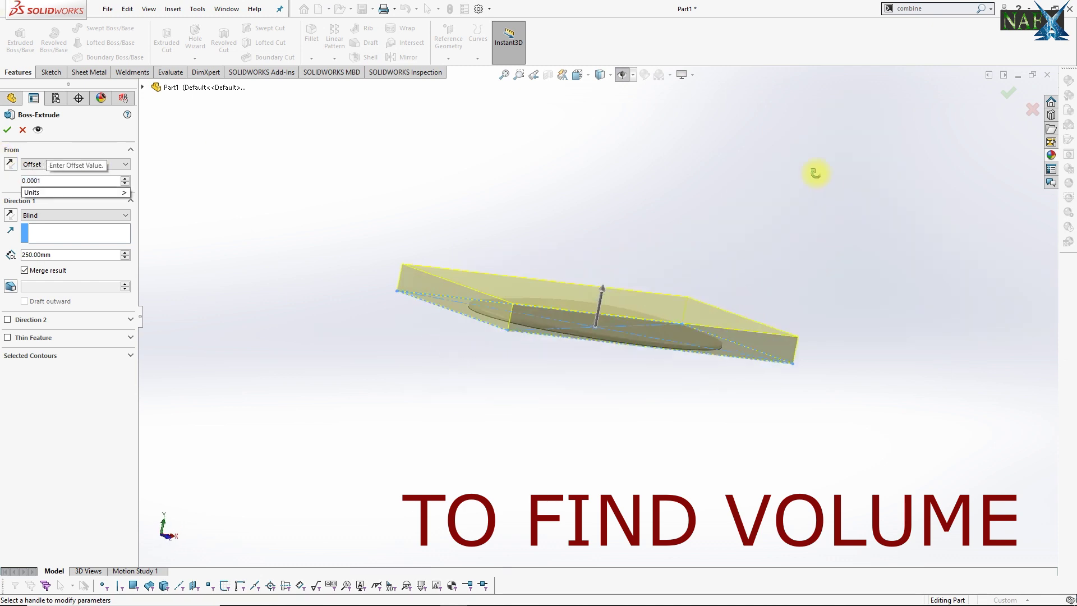
mouse_move(672, 163)
middle_down()
mouse_move(817, 171)
mouse_move(589, 238)
middle_up()
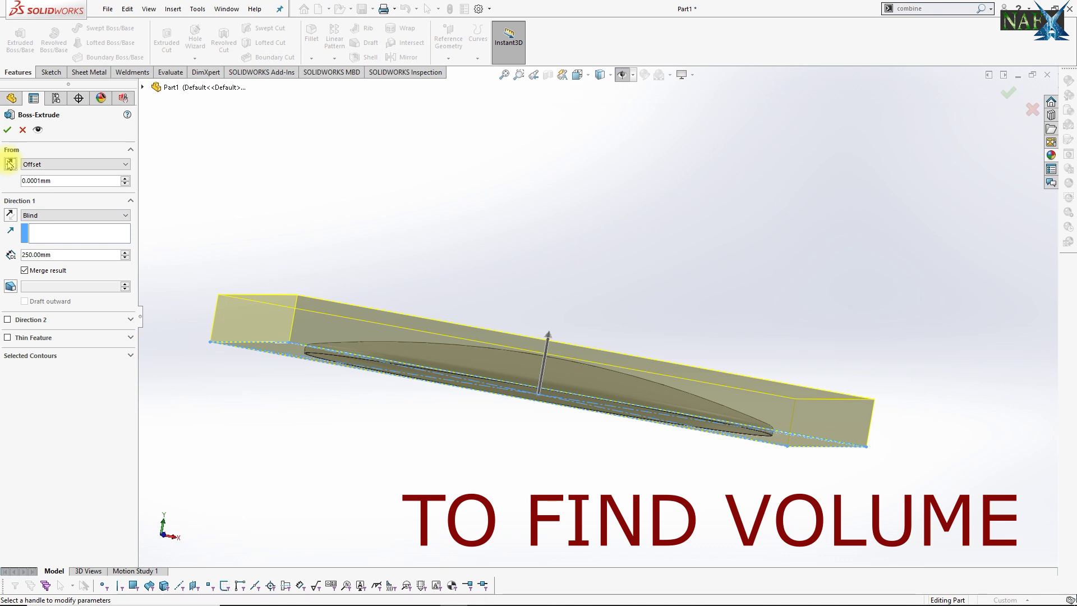
click(74, 214)
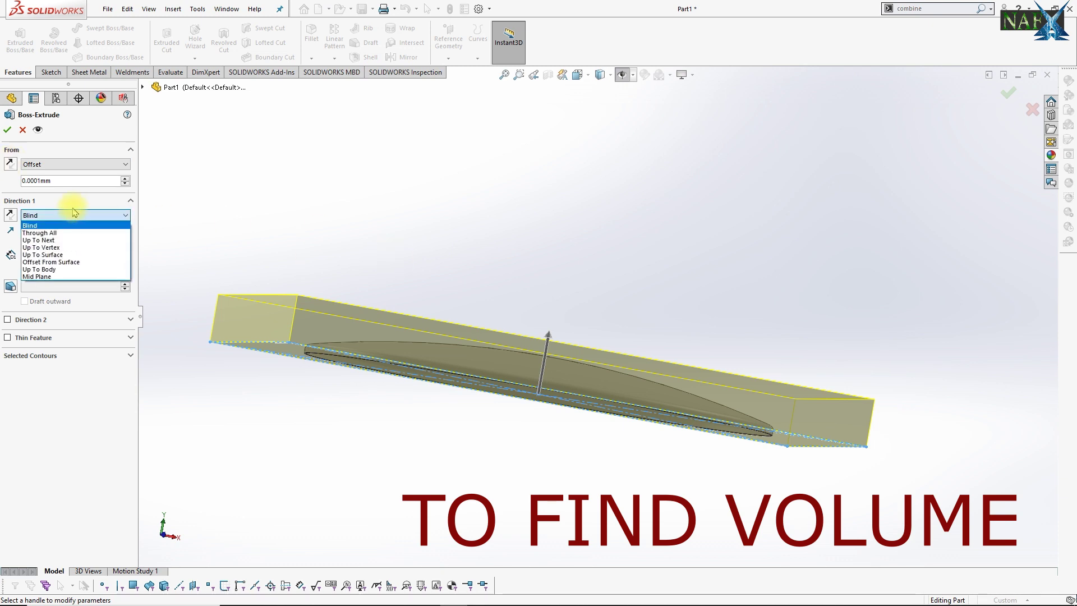
click(71, 224)
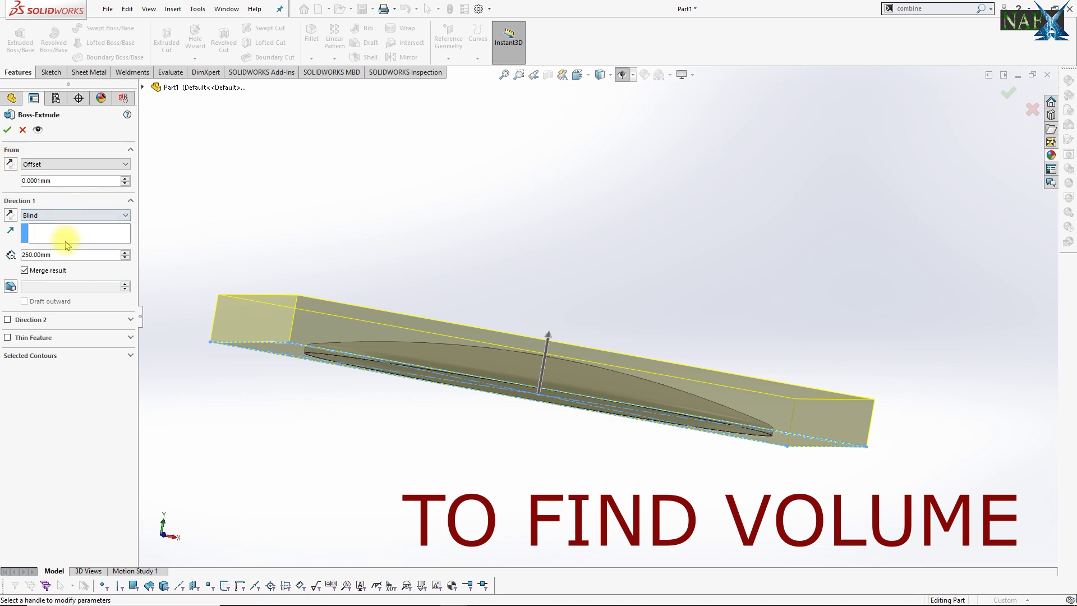
click(7, 131)
Step: Re-edit Boss-Extrude3 with Merge result off so the box is a separate body
middle_drag(432, 364, 392, 269)
right_click(44, 325)
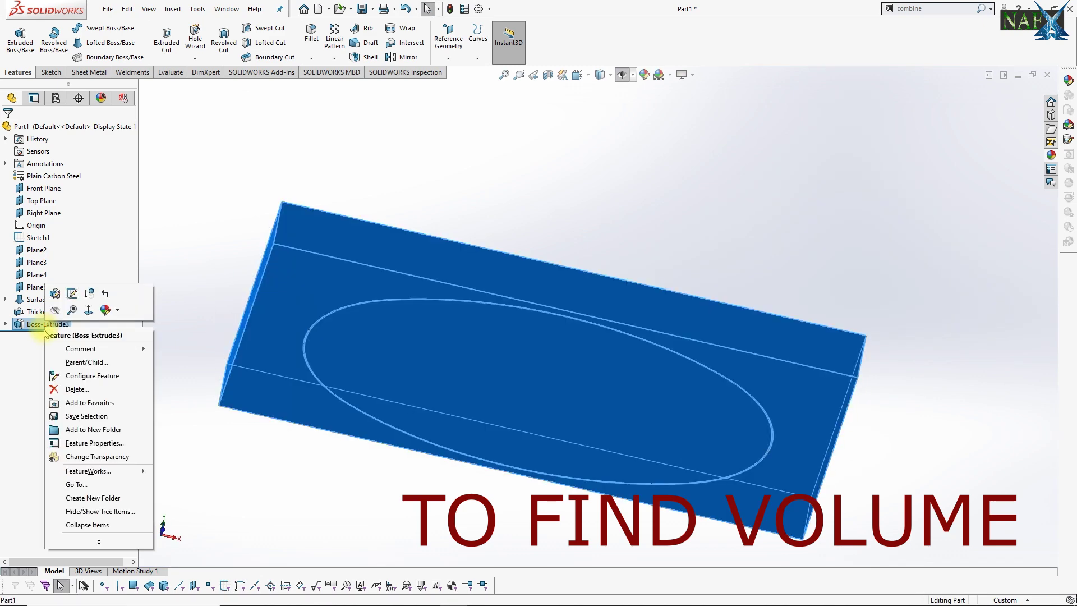
click(54, 294)
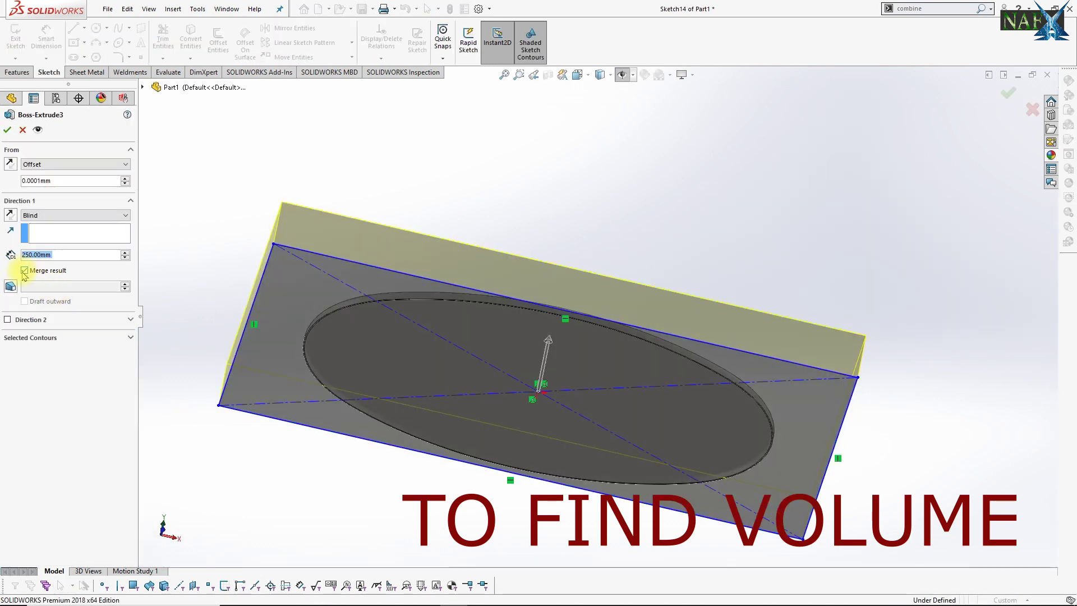
click(1008, 93)
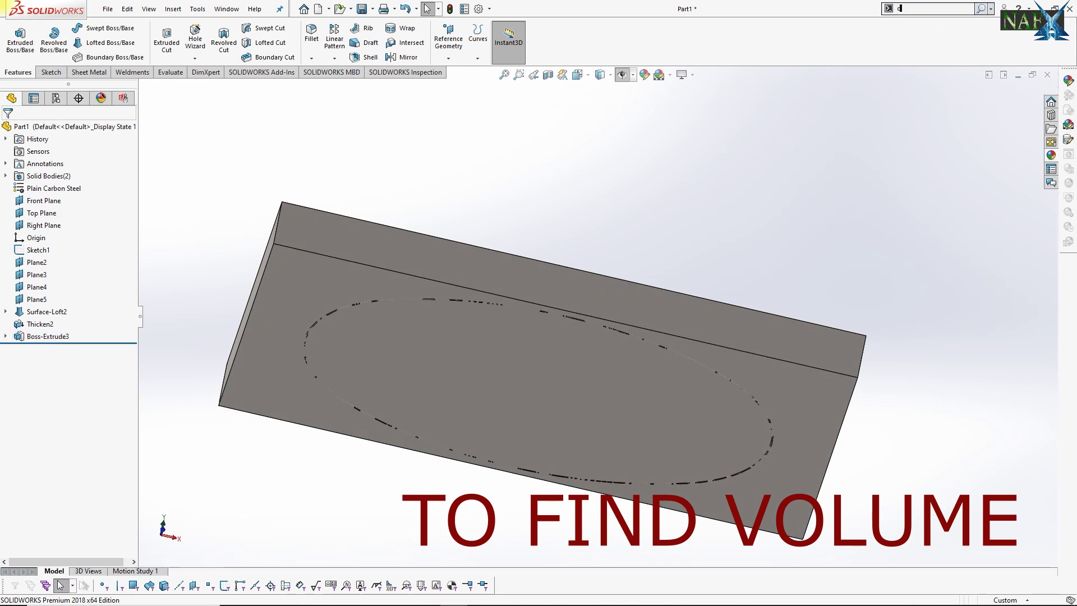
text(ombine)
click(951, 25)
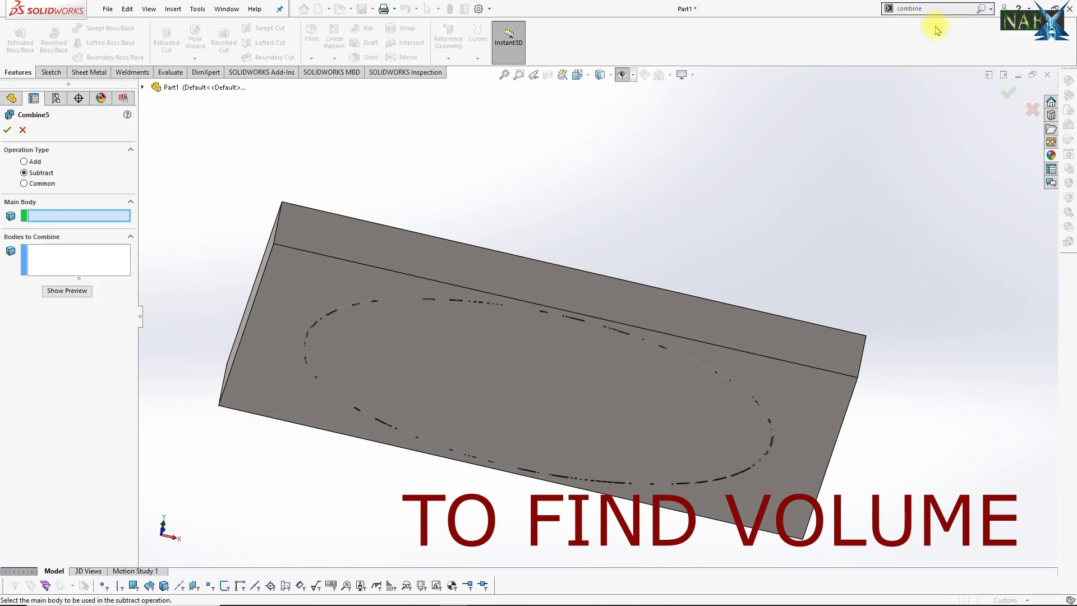
Step: Subtract Thicken2 from the Boss-Extrude3 box and keep only Body 2, the elliptical body
click(354, 231)
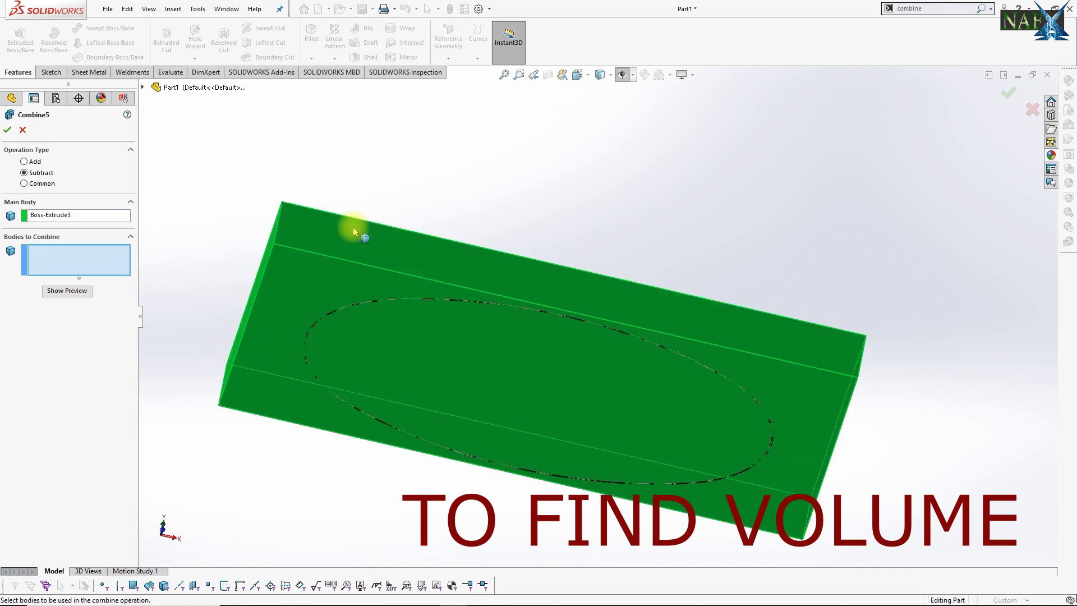
click(440, 304)
click(1006, 96)
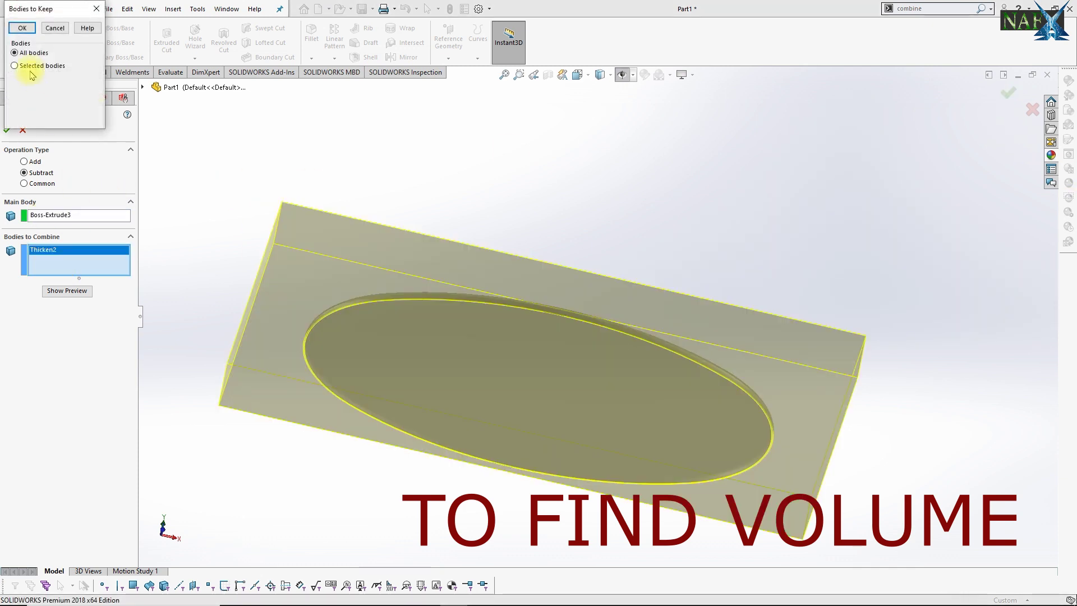
click(39, 66)
click(14, 96)
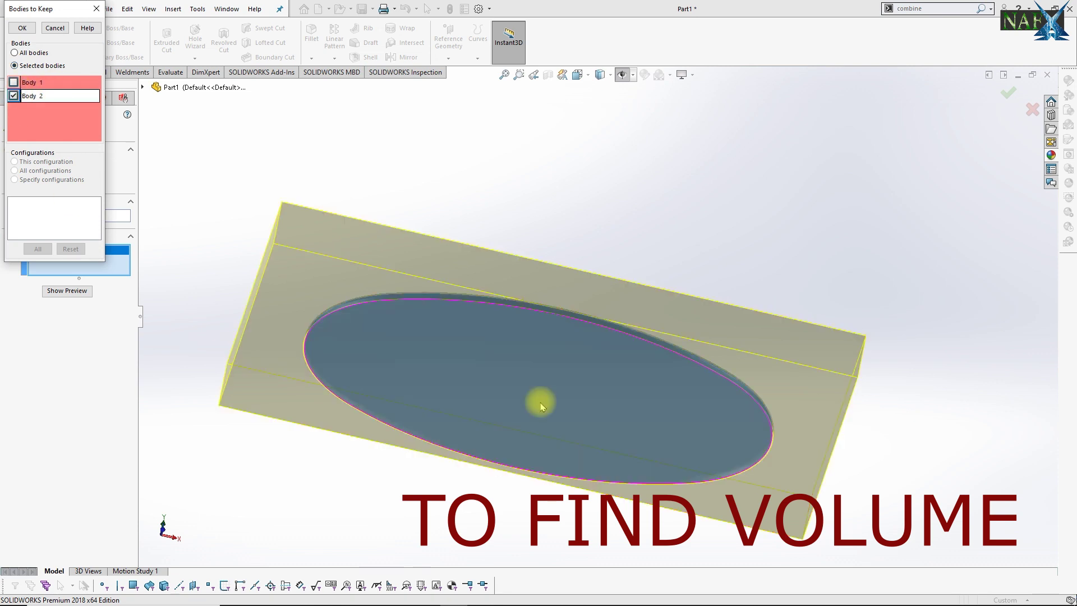
click(25, 31)
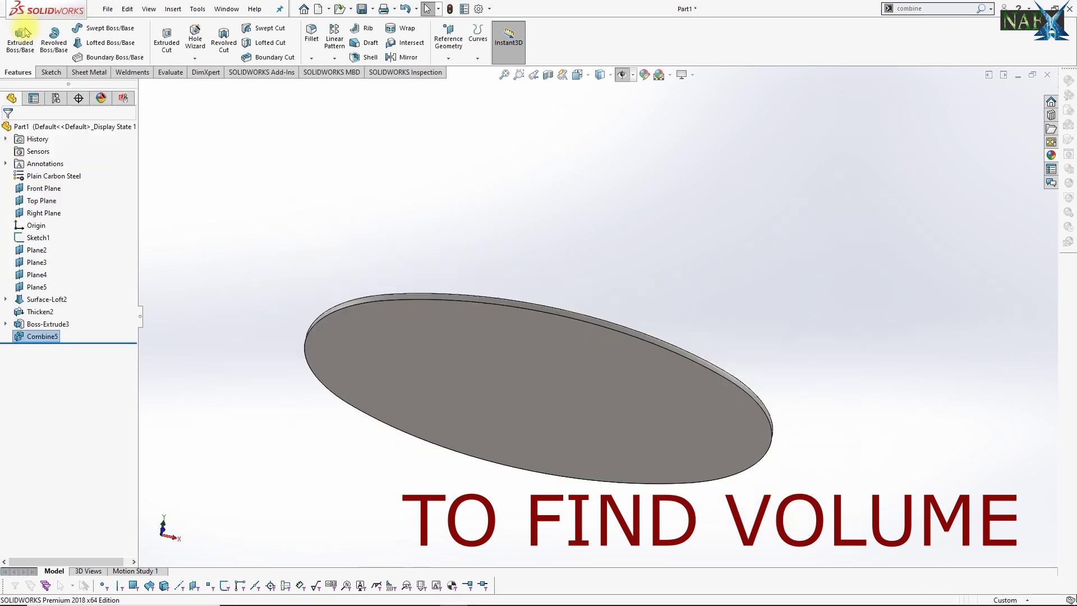
mouse_move(476, 257)
middle_down()
mouse_move(447, 373)
mouse_move(401, 476)
mouse_move(392, 448)
middle_up()
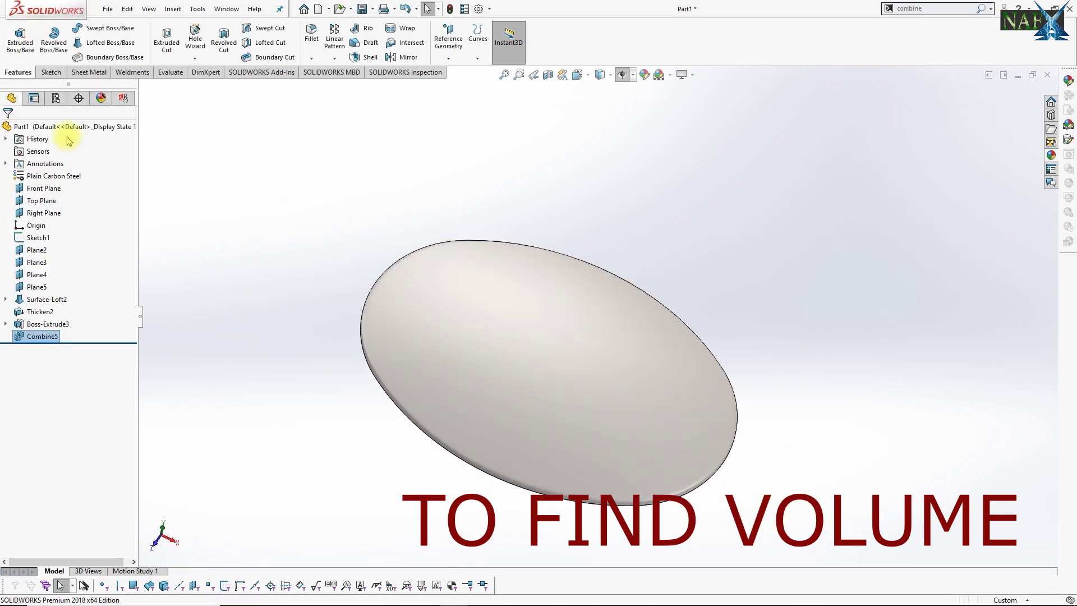
click(56, 98)
text(volume)
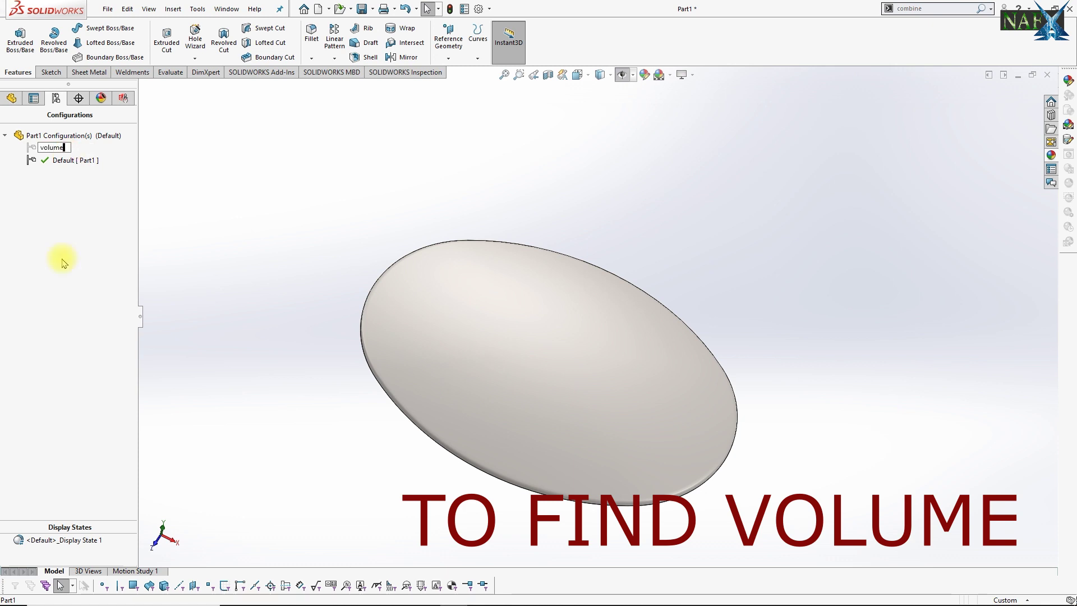
Step: Name and activate the new 'volume' configuration, dismissing the rebuild error
key(Return)
double_click(71, 163)
click(680, 303)
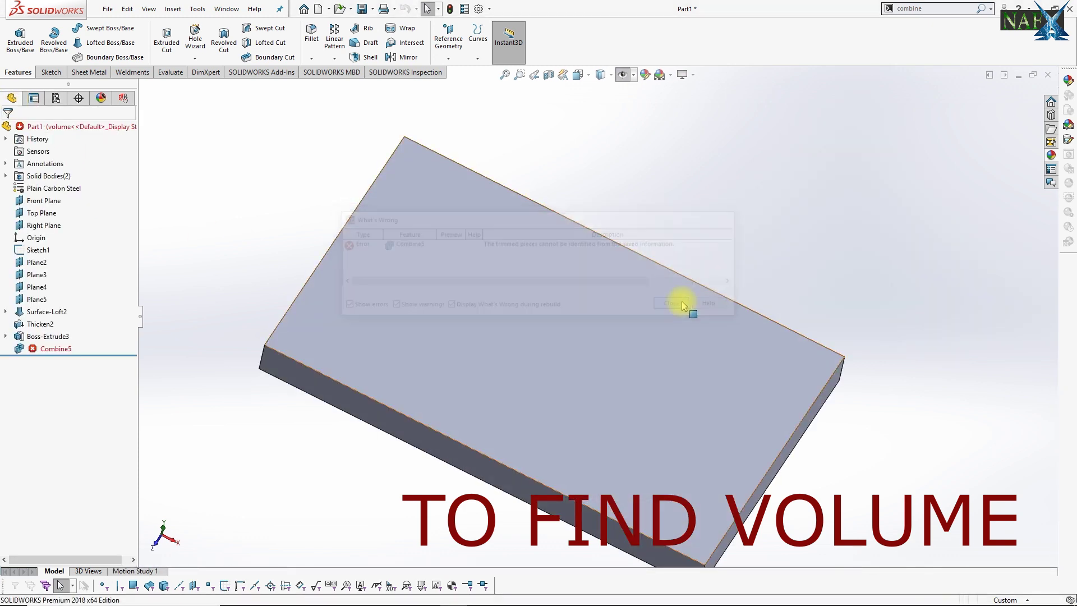
Step: Re-apply Combine5 keeping Body 2, then read Mass Properties: 407.20 liters
click(55, 348)
click(65, 324)
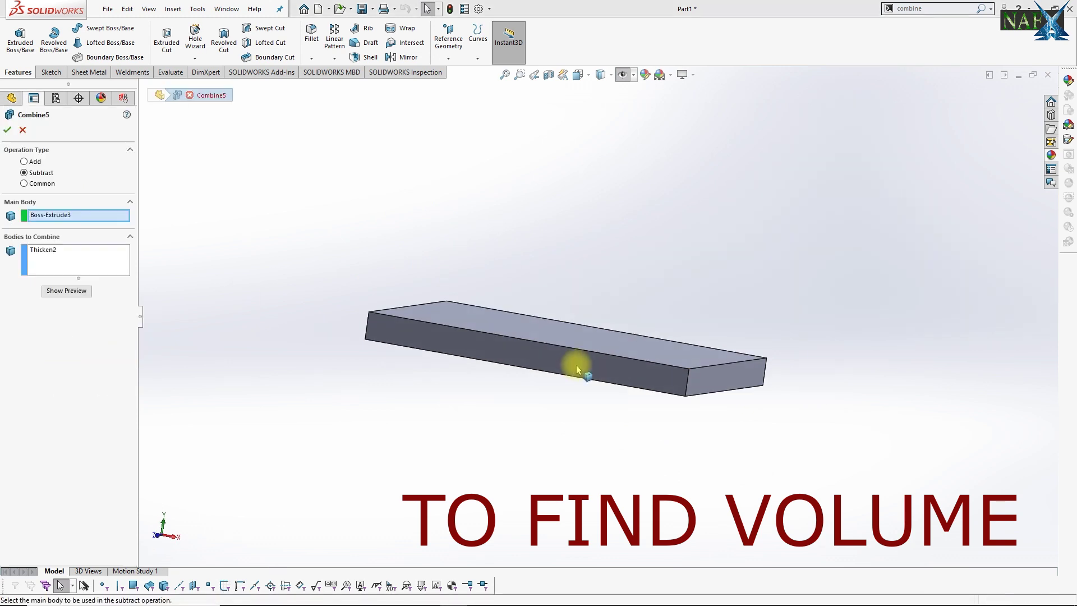
middle_drag(567, 275, 548, 221)
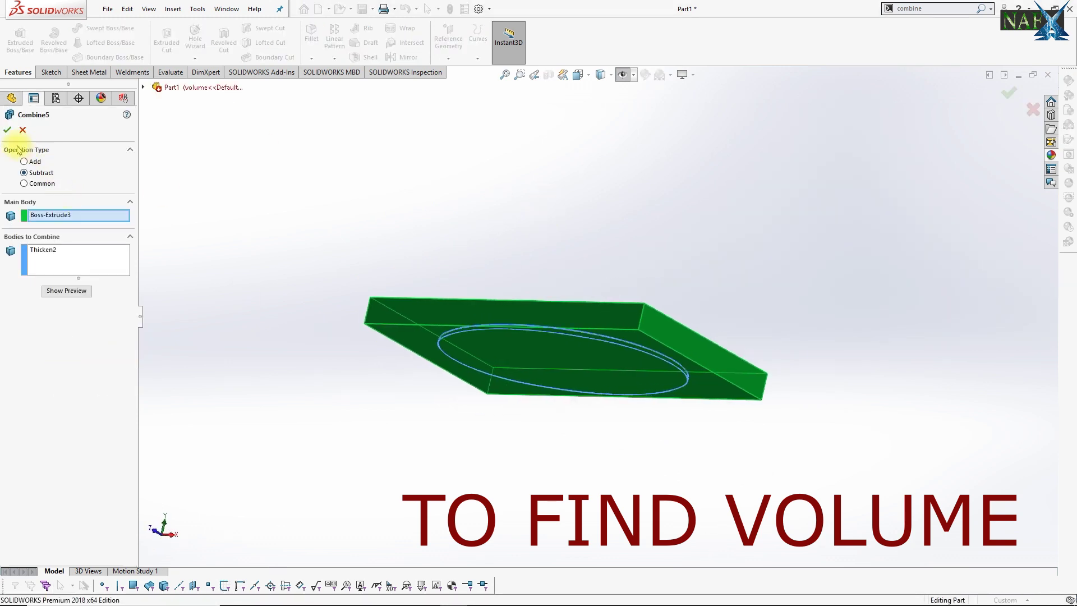
click(20, 99)
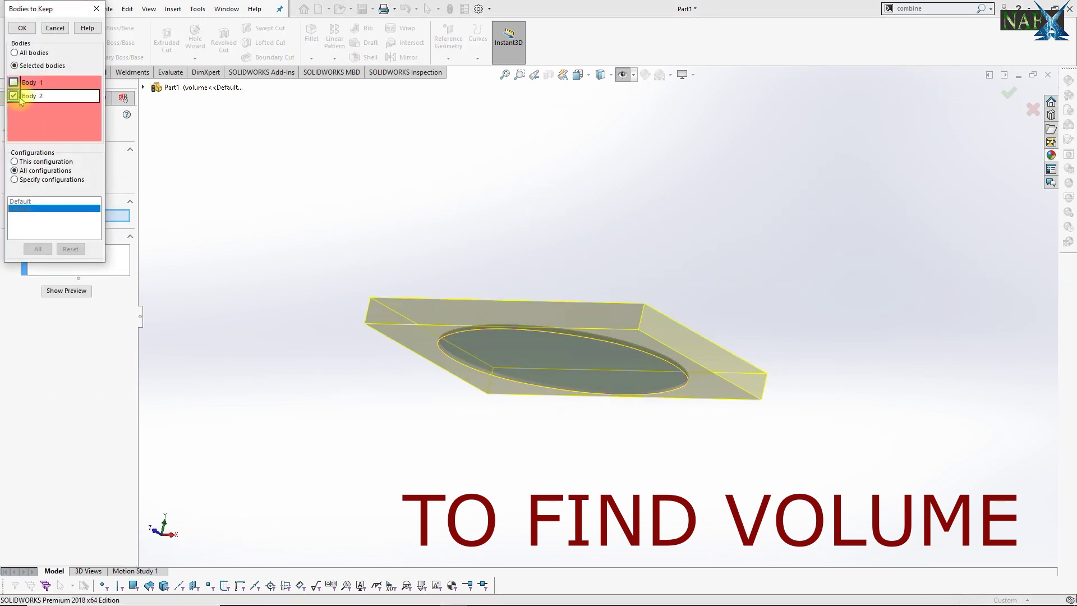
click(22, 29)
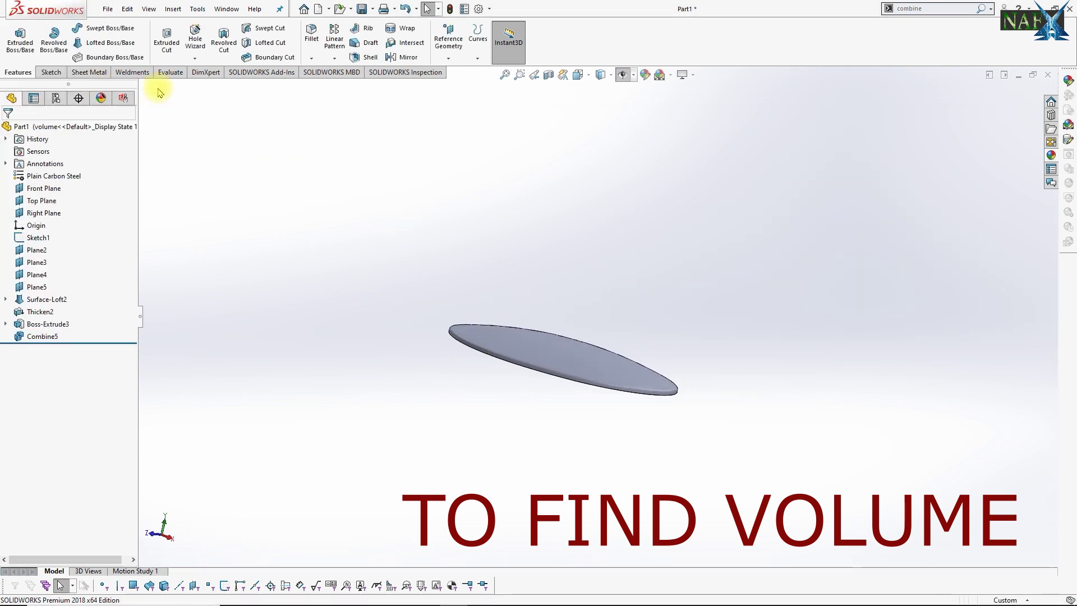
click(171, 76)
click(78, 41)
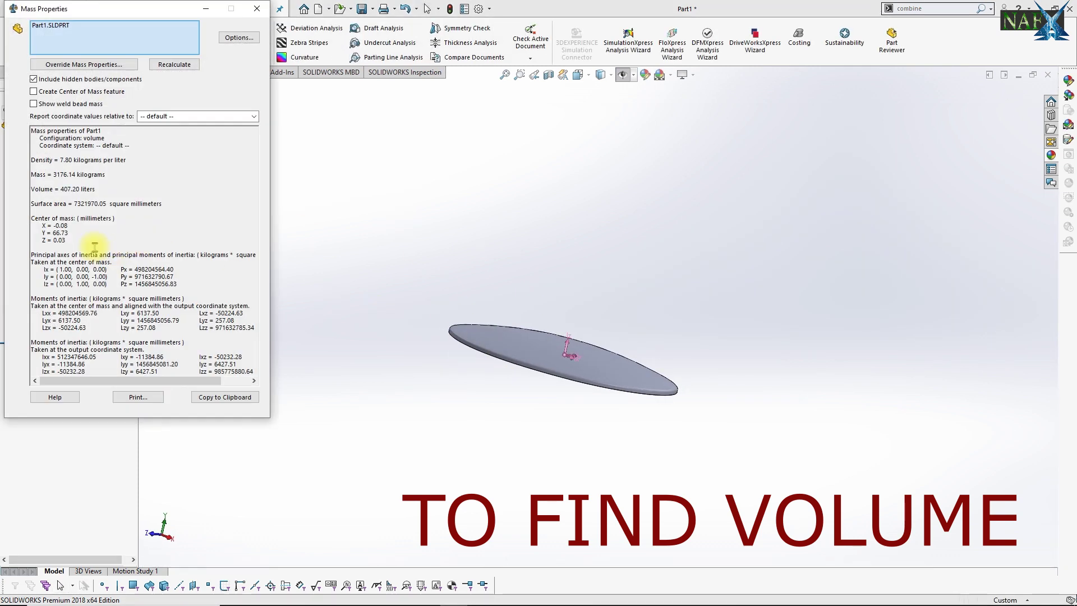